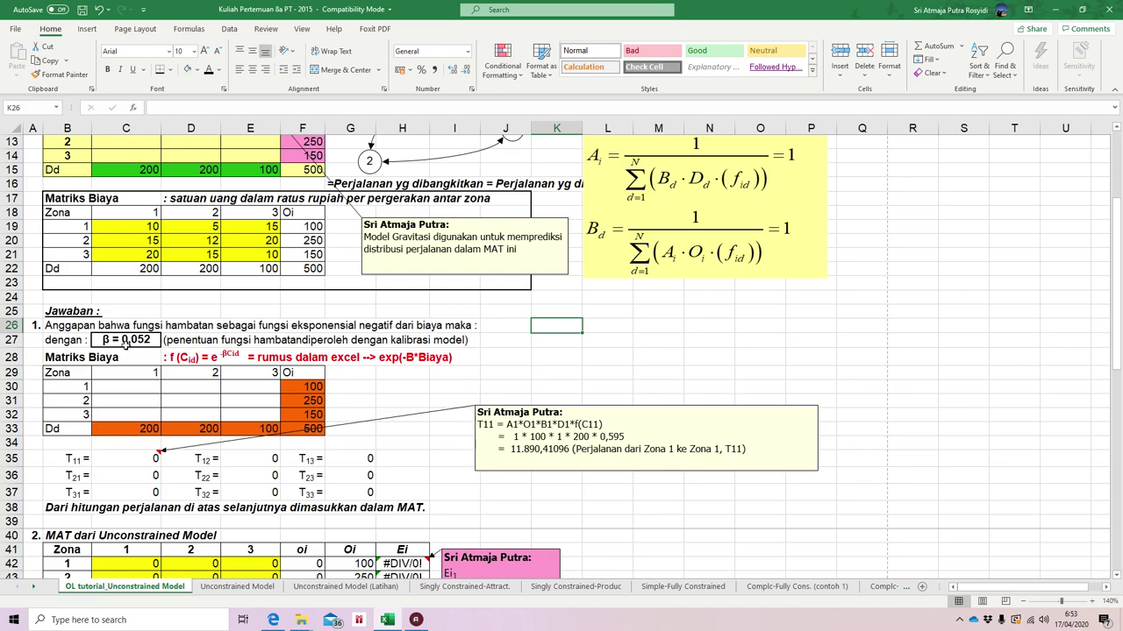
- Change the font colour of the β = 0,052 cell to red
click(132, 339)
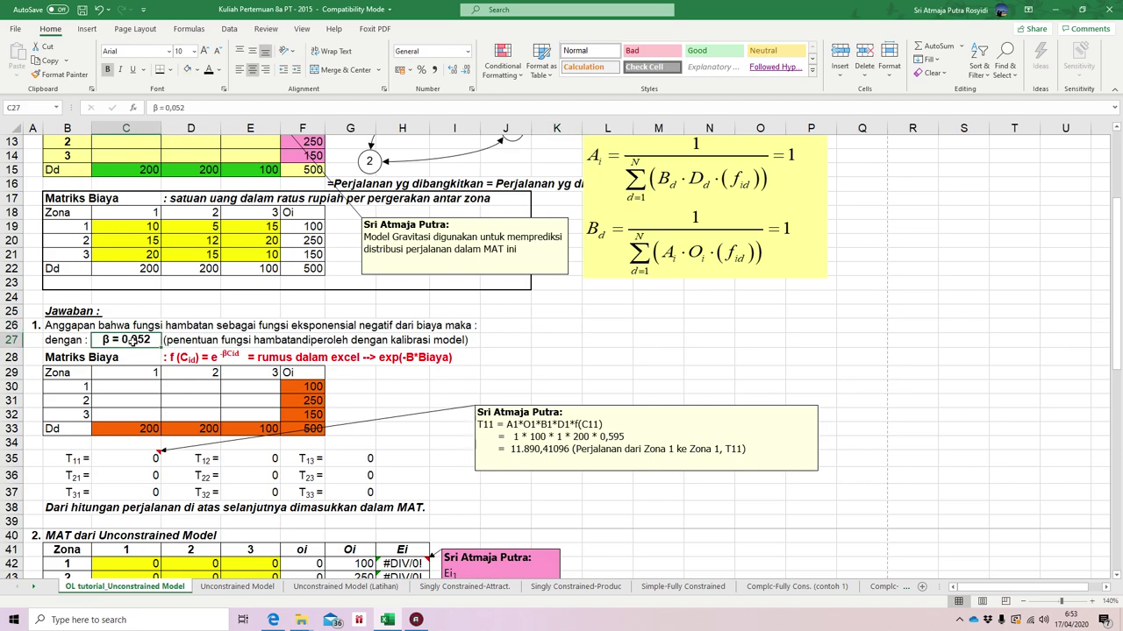
click(220, 70)
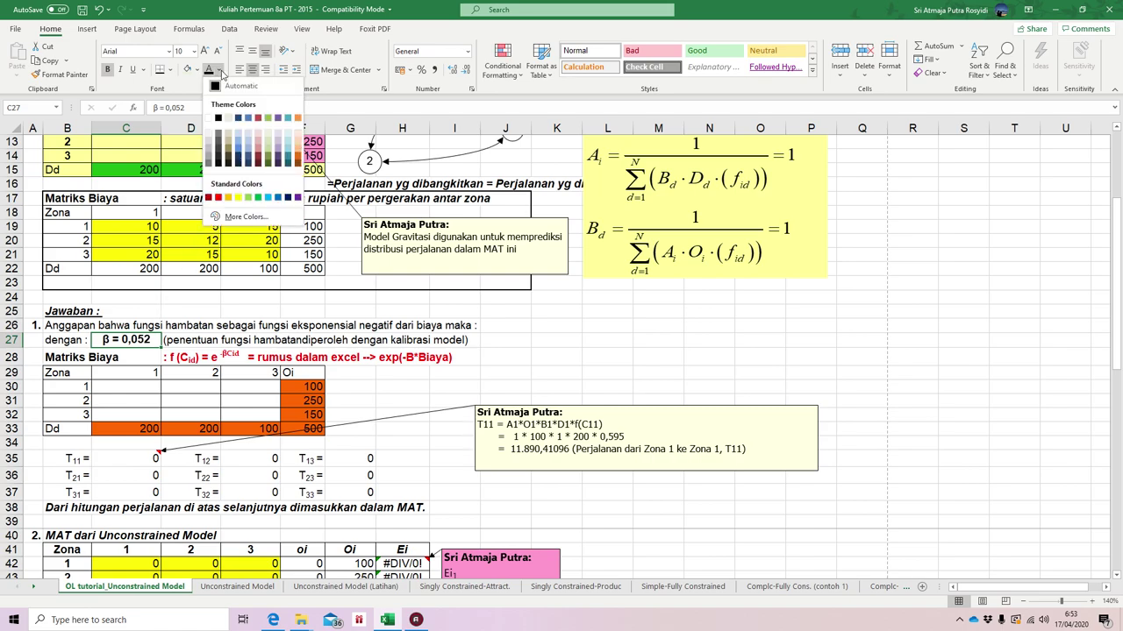
click(217, 198)
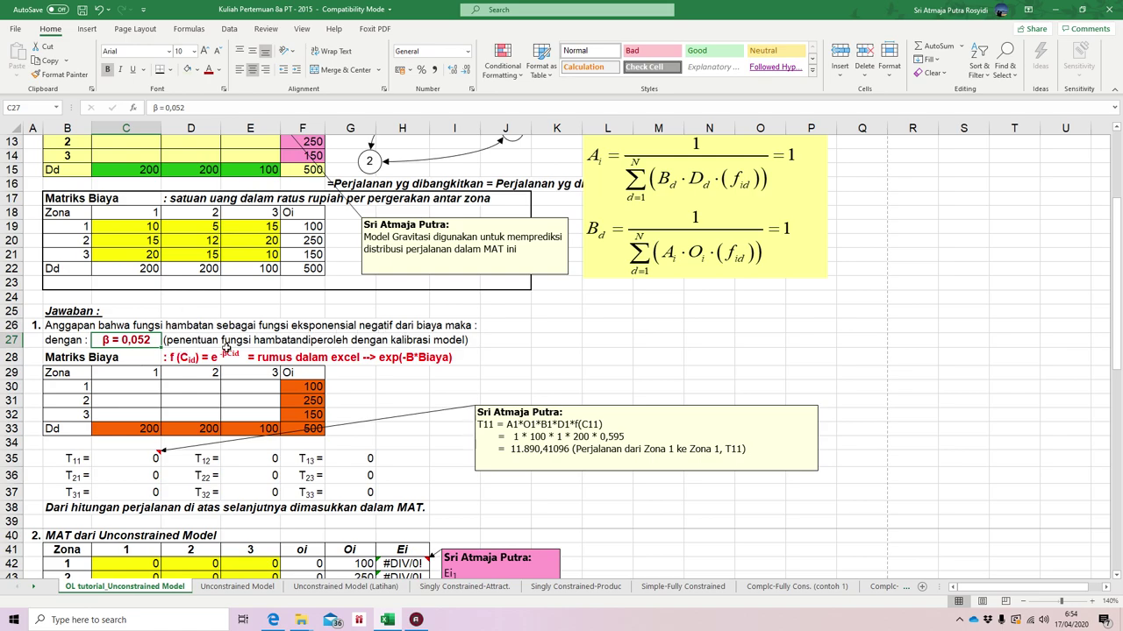
click(180, 358)
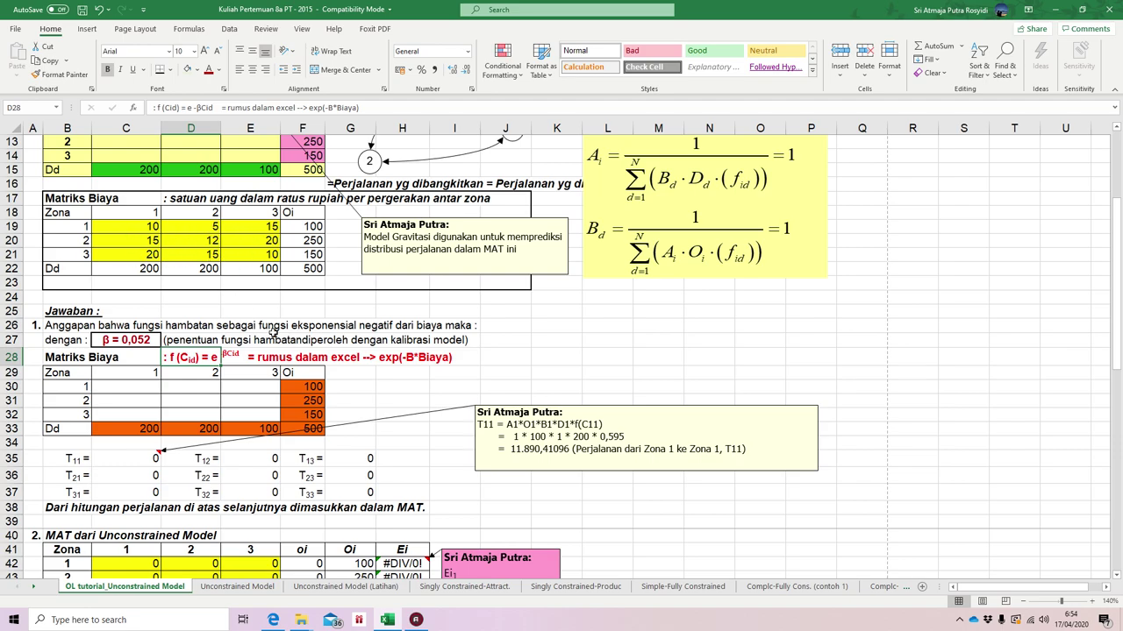
click(382, 357)
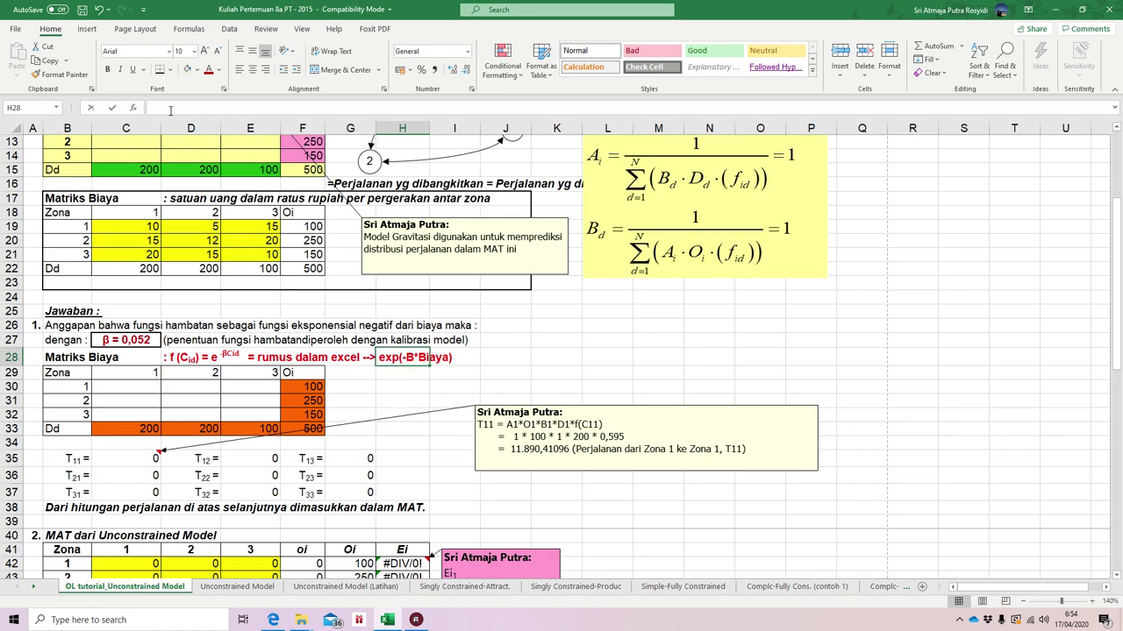
text(ex)
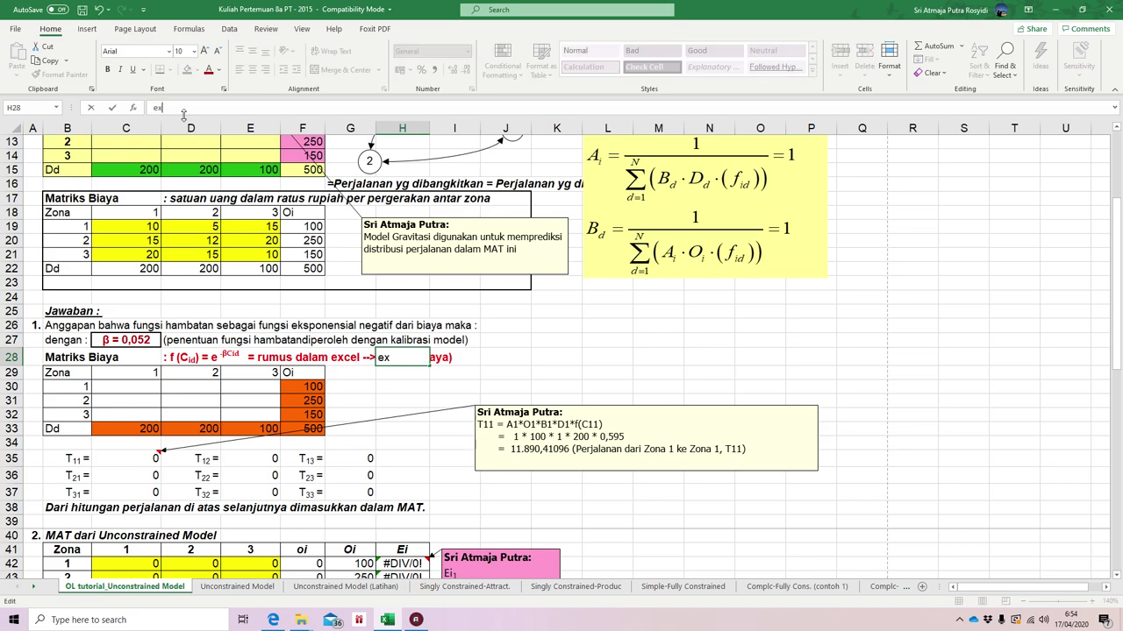
text(p(-B*Cid)
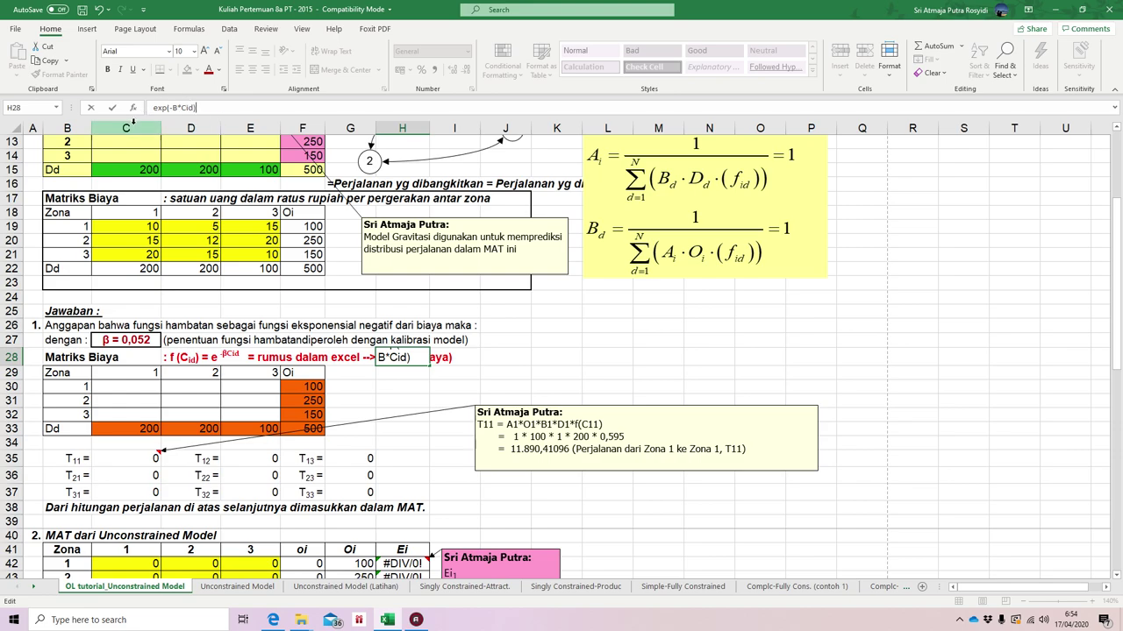
key(BackSpace)
key(BackSpace)
key(BackSpace)
key(BackSpace)
key(BackSpace)
key(BackSpace)
key(BackSpace)
key(BackSpace)
key(BackSpace)
key(BackSpace)
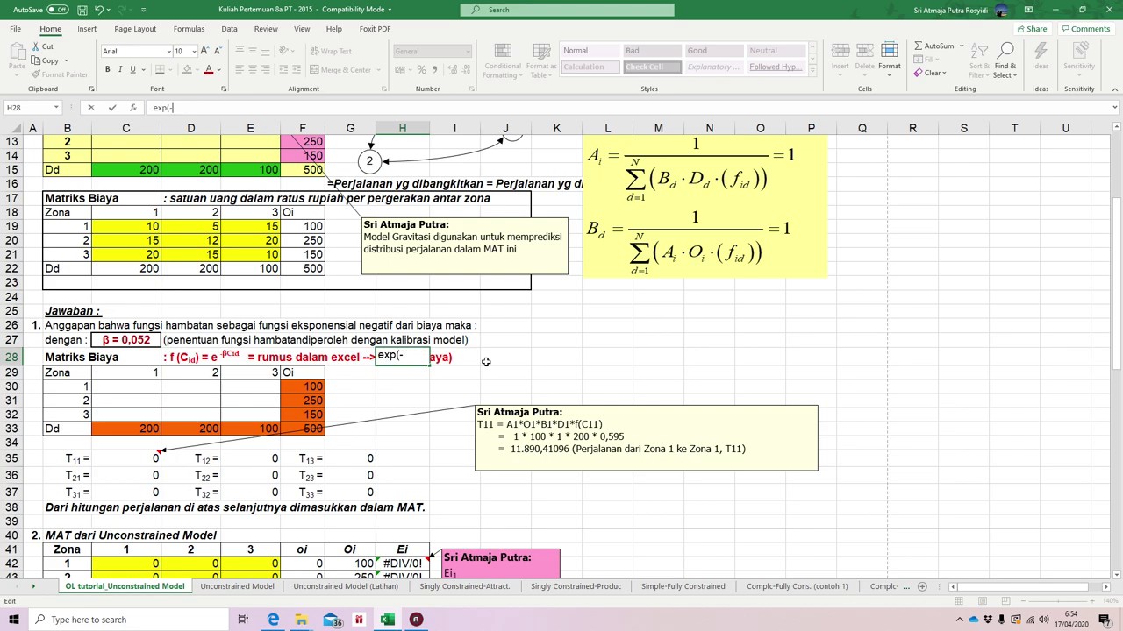
- Enter the formula =EXP(-0,052*C19) in cell C30 for the zone 1 to zone 1 impedance
click(128, 387)
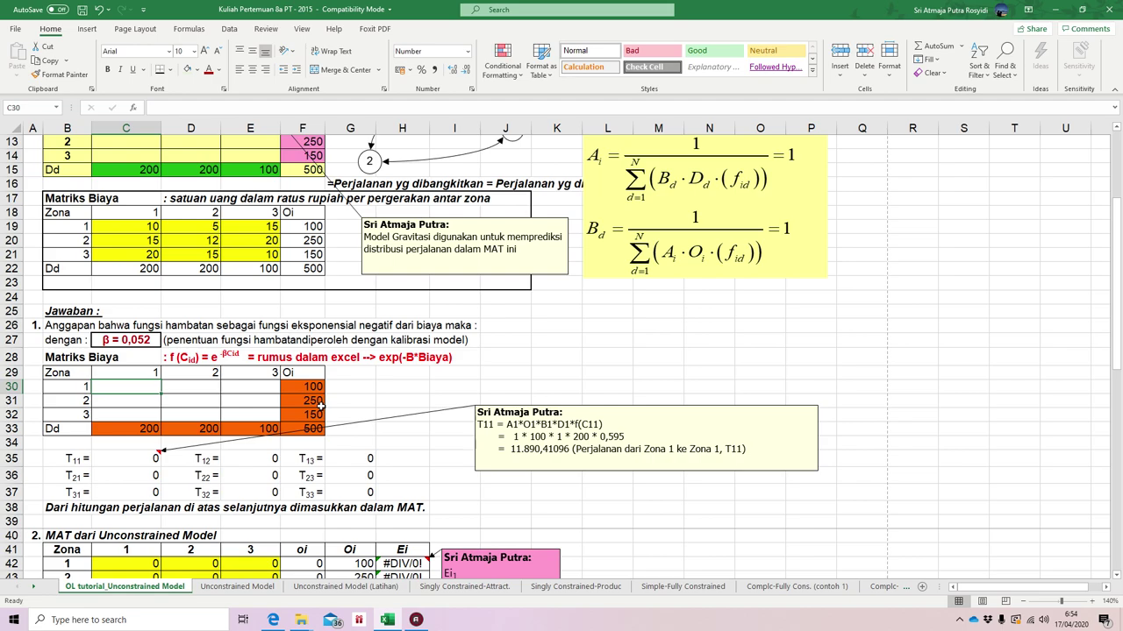
text(=)
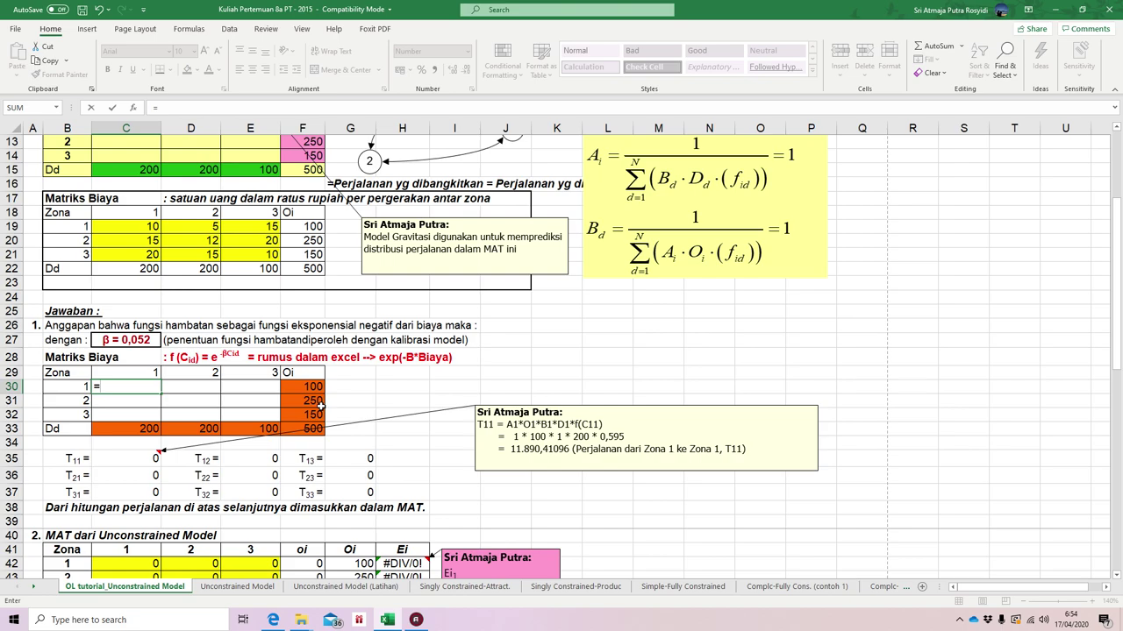
text(exp)
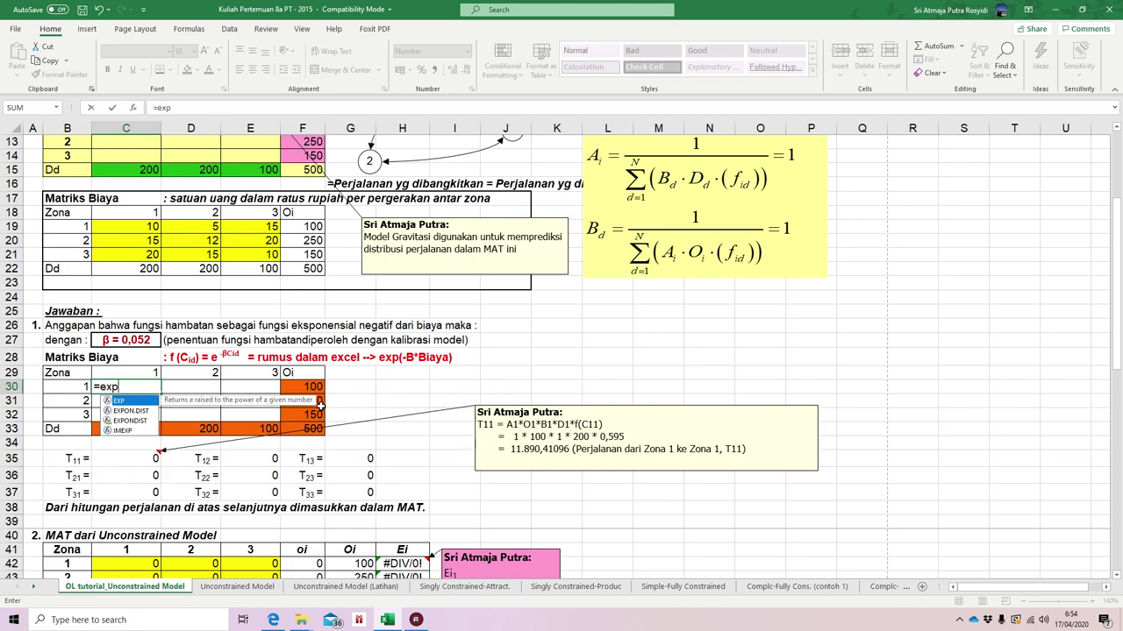
text((-0,052*)
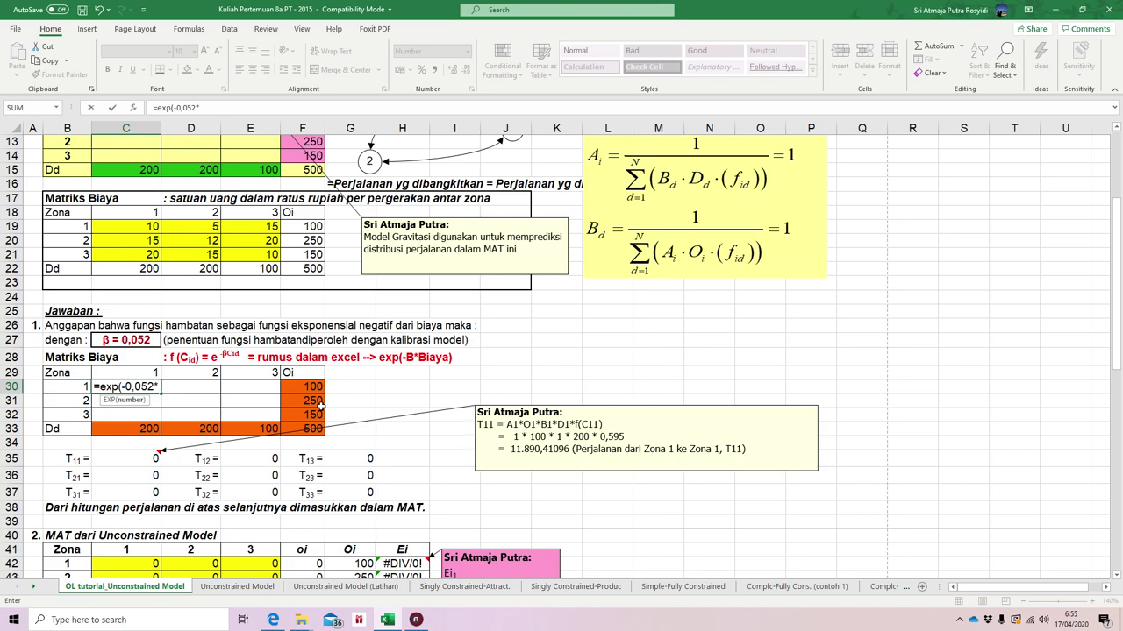
click(140, 226)
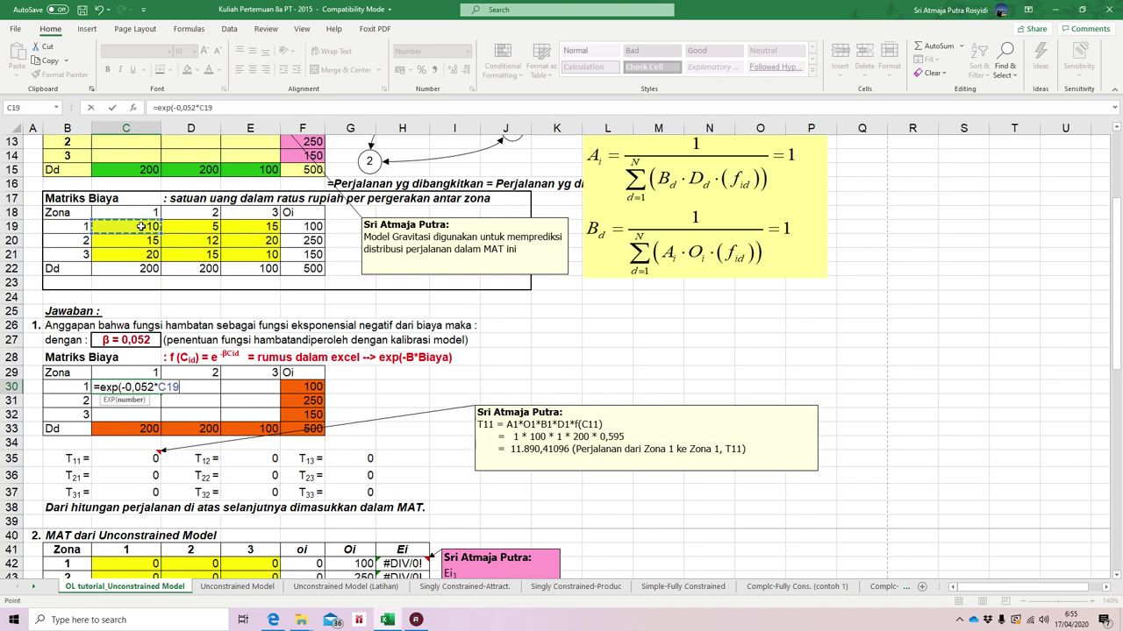
text())
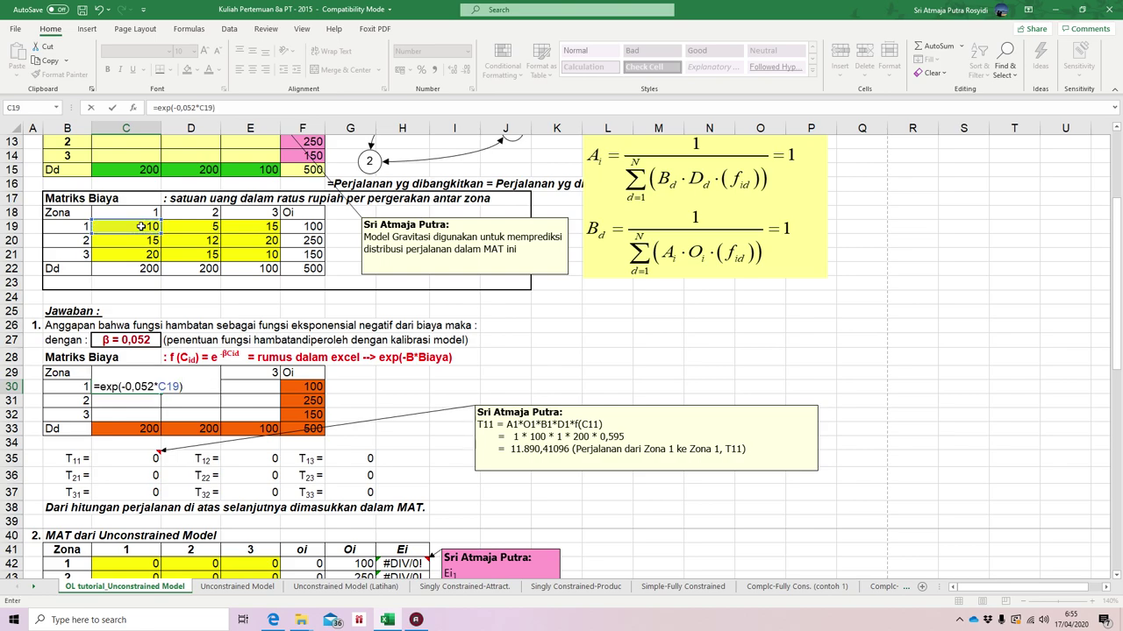
key(Return)
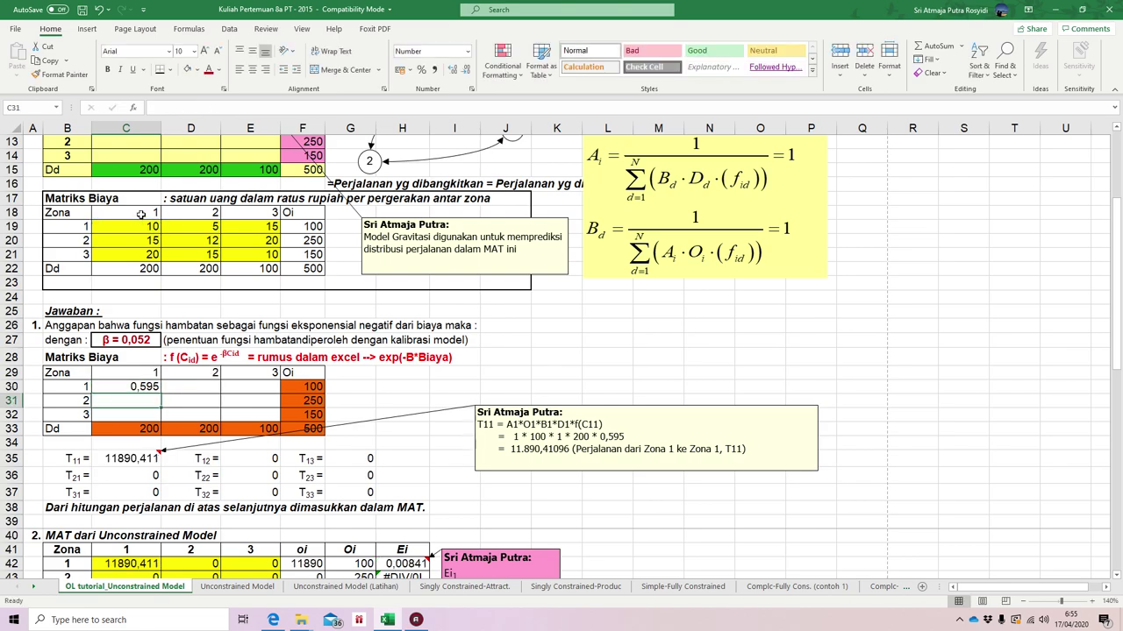
- Copy the C30 exponential formula across to column E and down to row 32, filling C30:E32
click(142, 390)
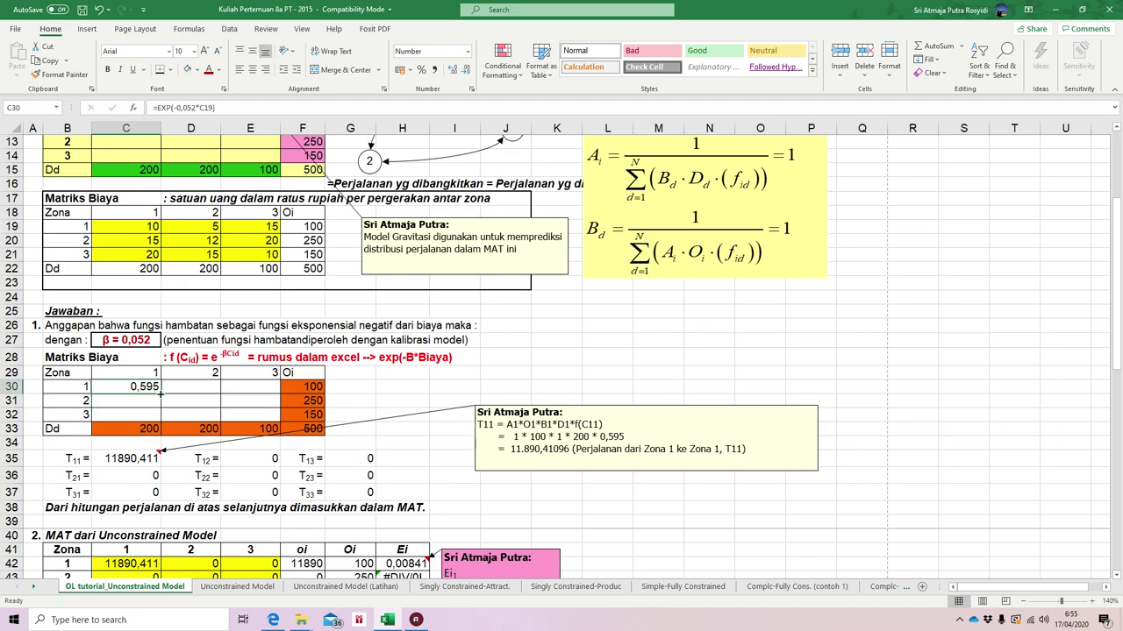
drag(161, 394, 261, 396)
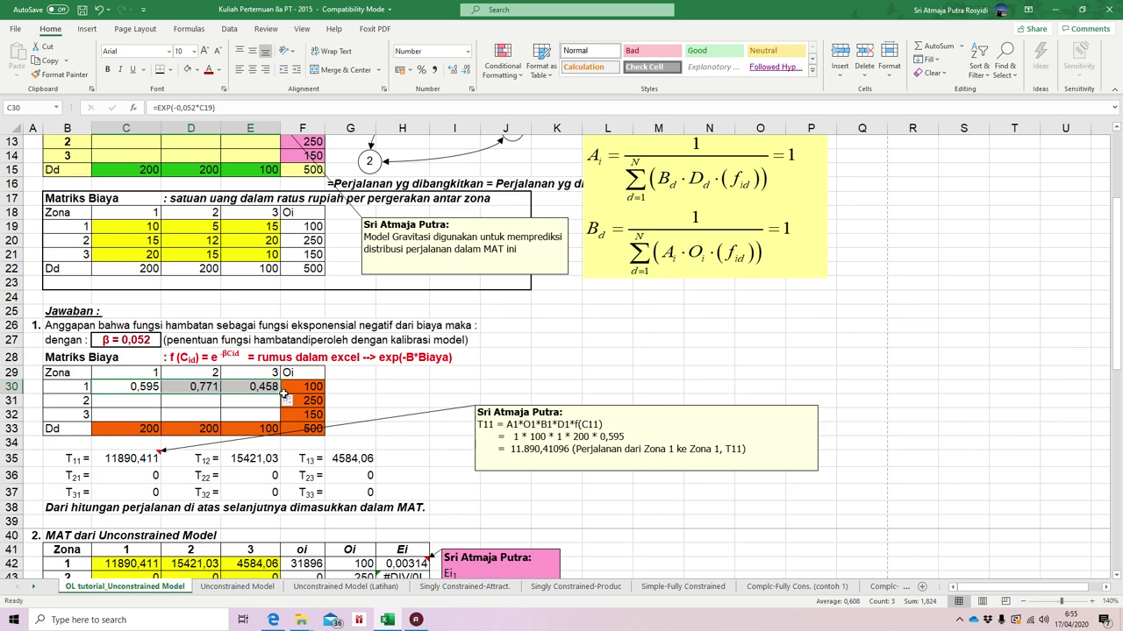
drag(279, 393, 274, 421)
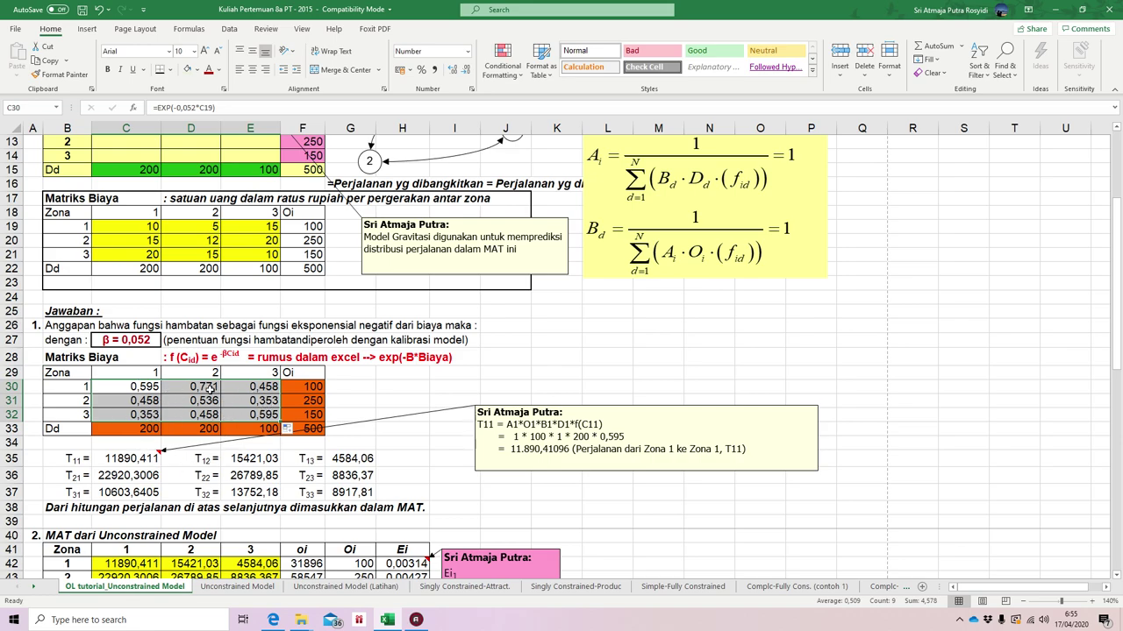
click(366, 400)
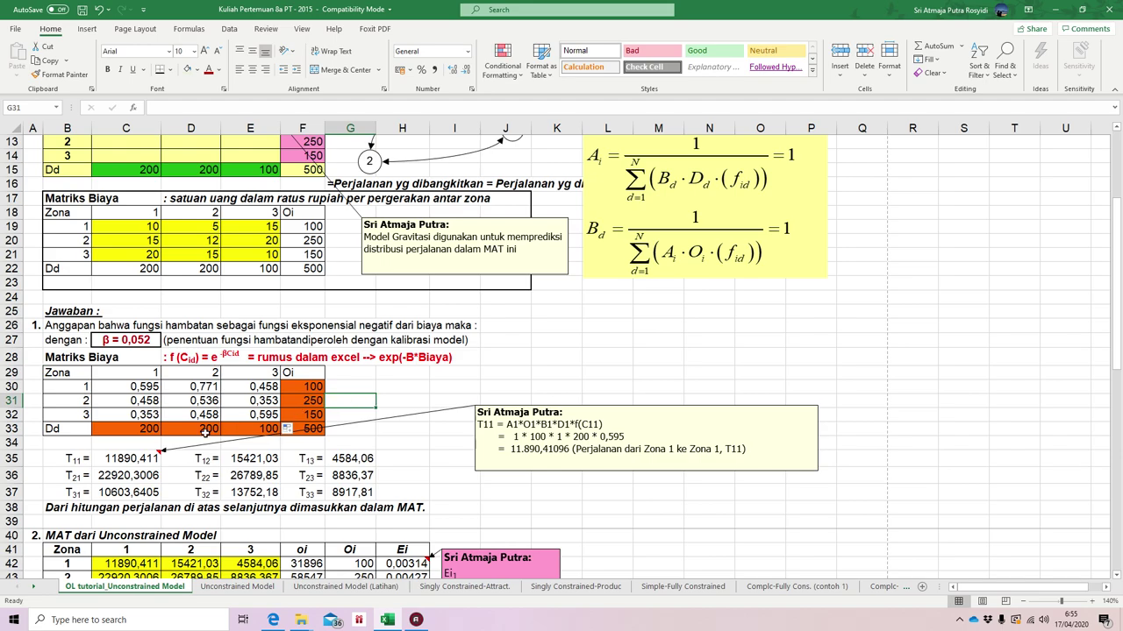
- Shade the impedance matrix cells C30:E32 with a light orange fill
scroll(287, 428, down, 1)
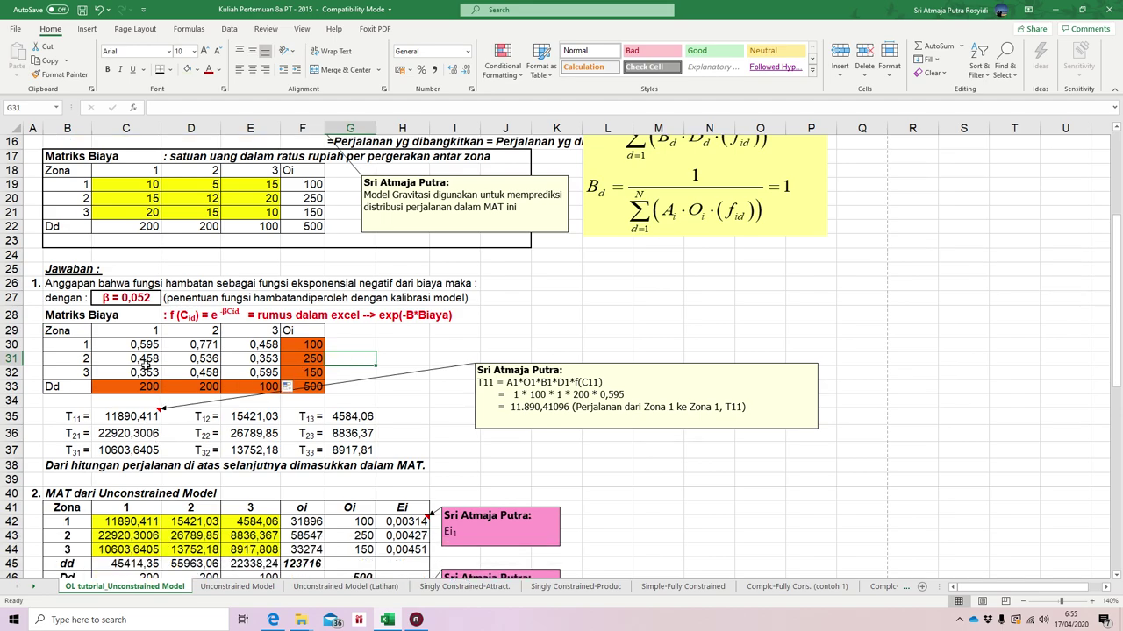
scroll(146, 365, up, 3)
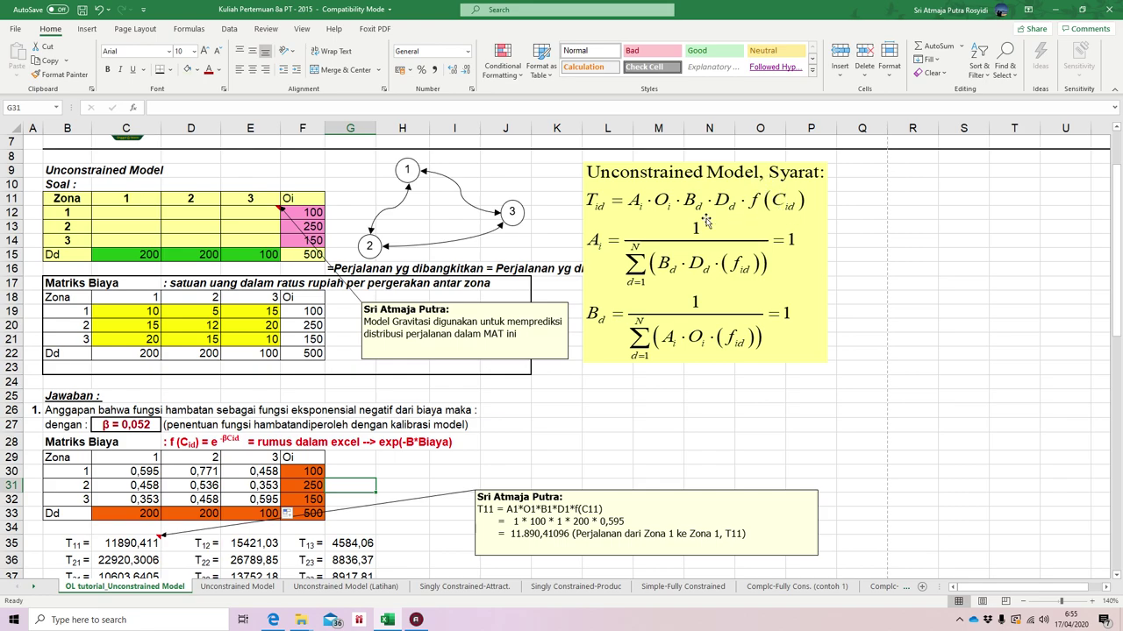
drag(260, 471, 137, 492)
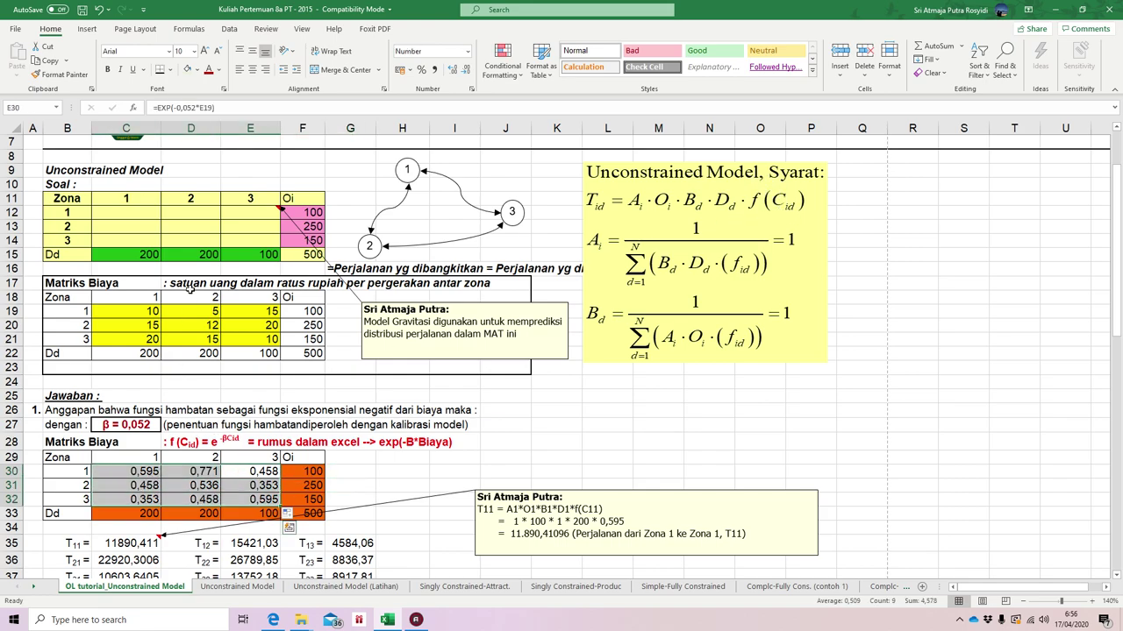
click(197, 73)
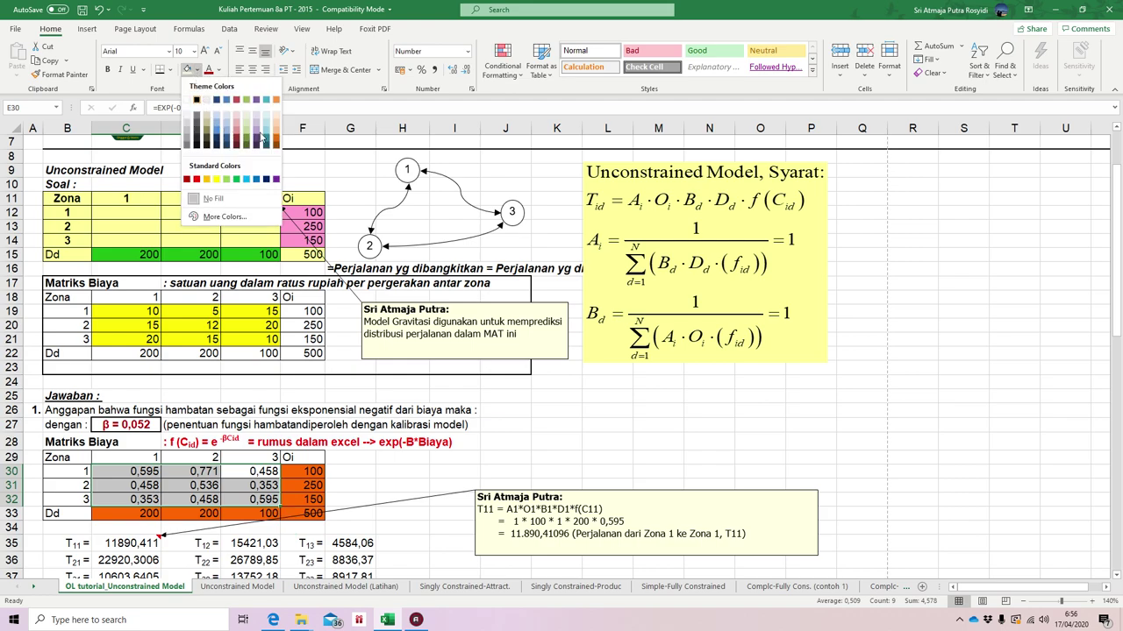
click(276, 112)
click(350, 471)
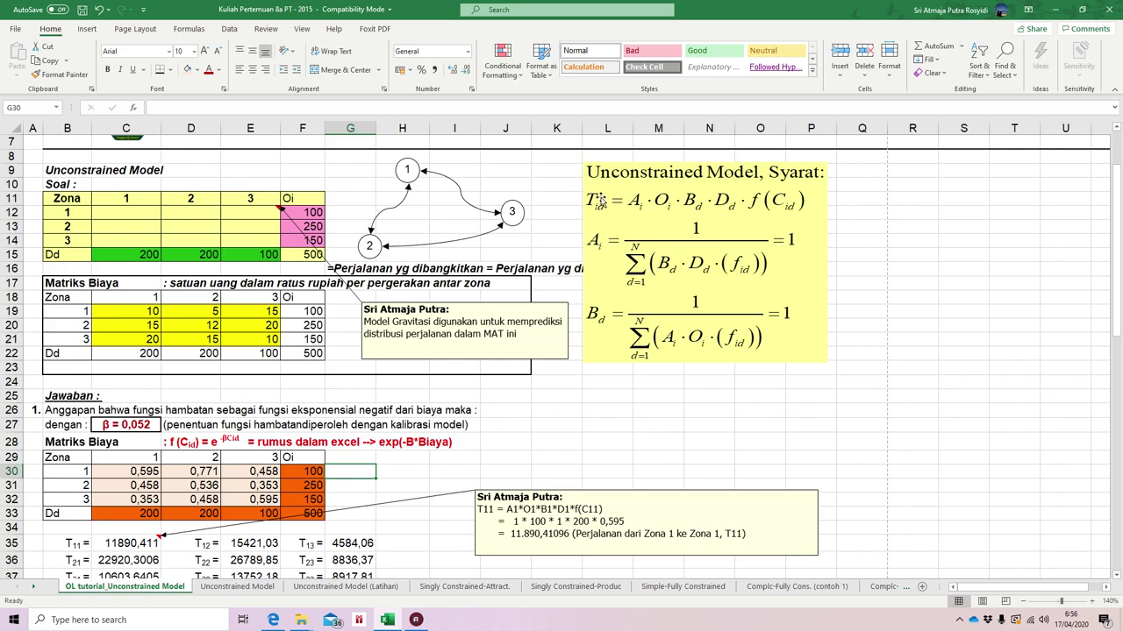
- Examine the T11 worked-example note alongside the zone 1 Oi value in F30 and the zone 1 Dd value in C33
scroll(409, 404, down, 3)
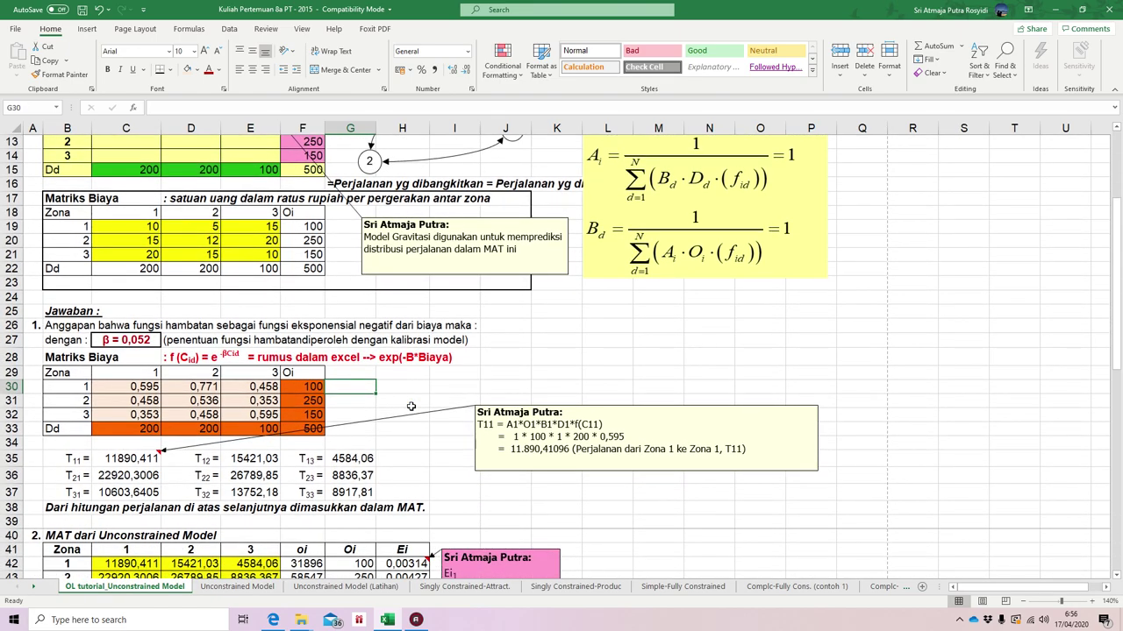
scroll(411, 406, down, 3)
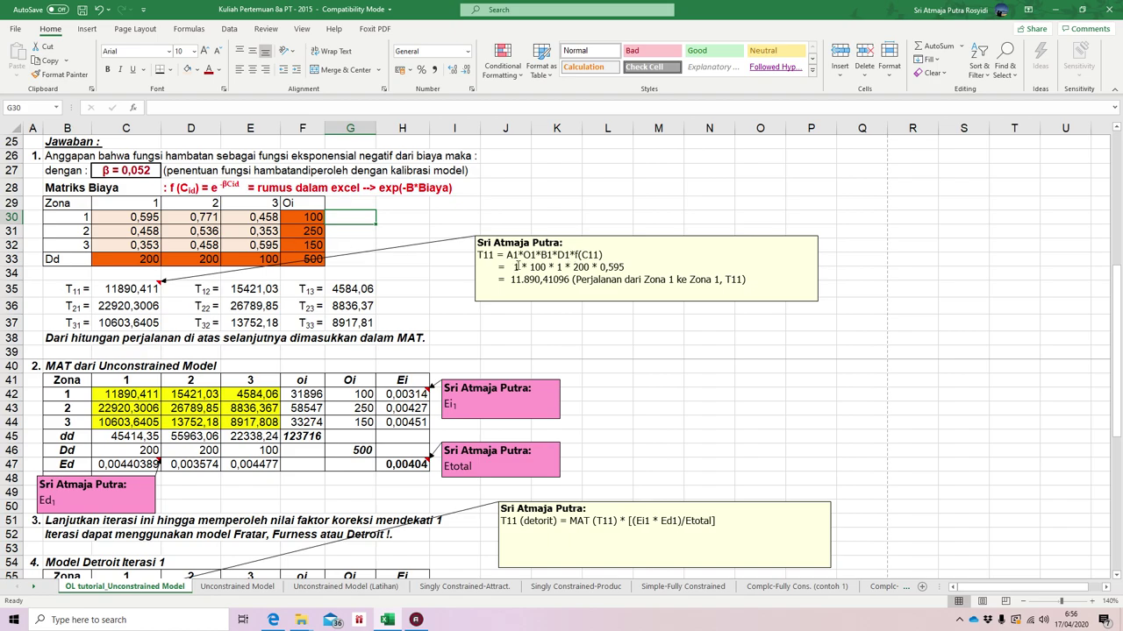
click(521, 300)
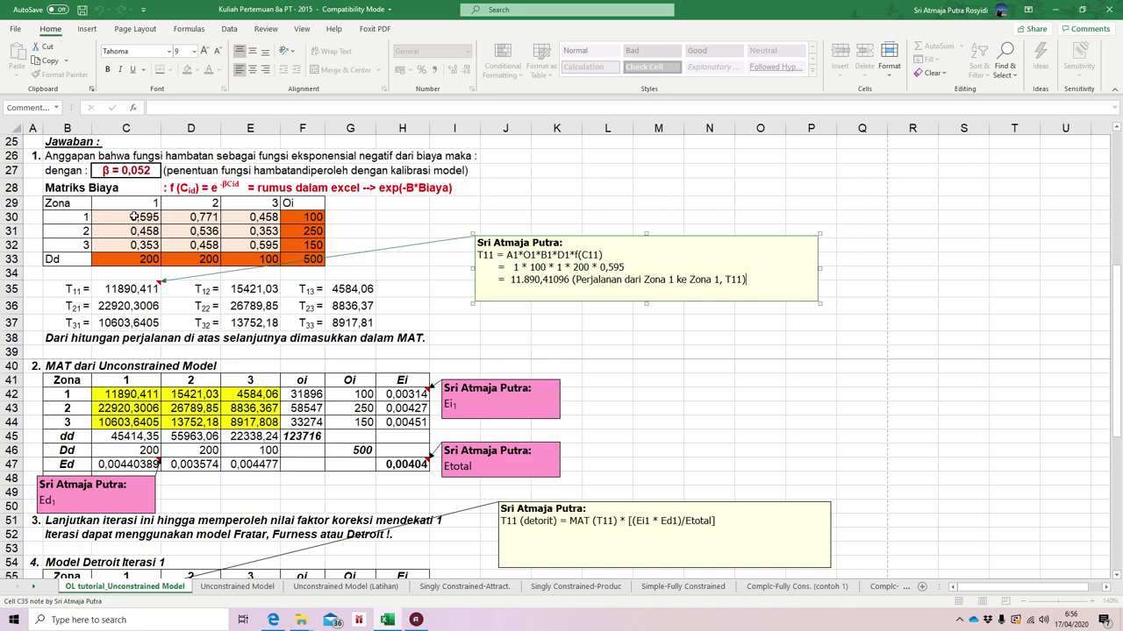
click(305, 217)
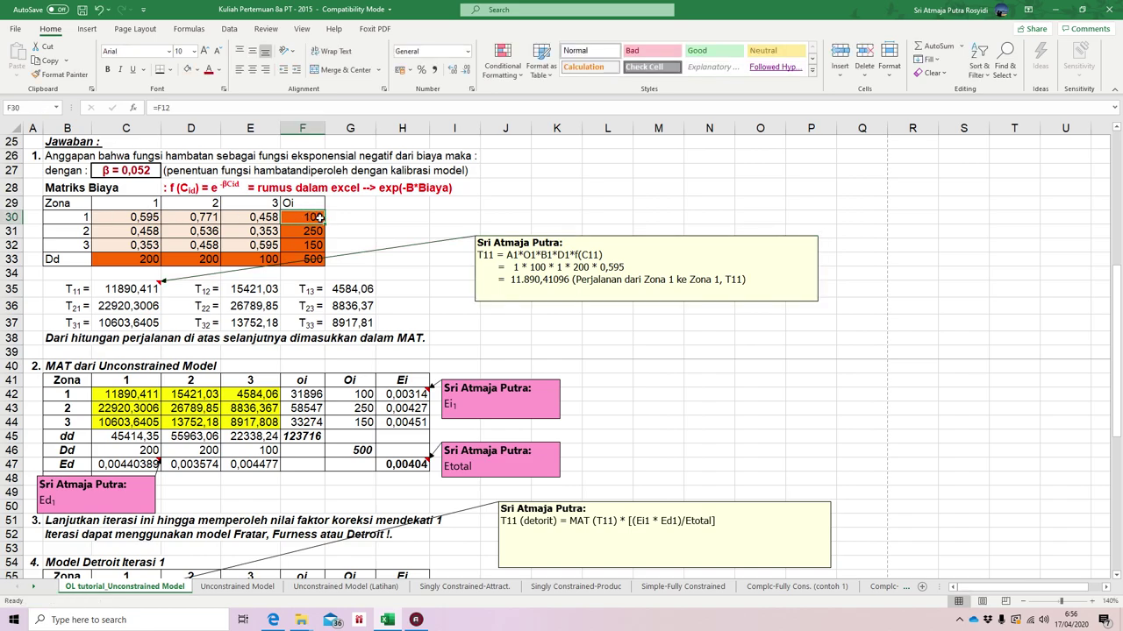
click(558, 267)
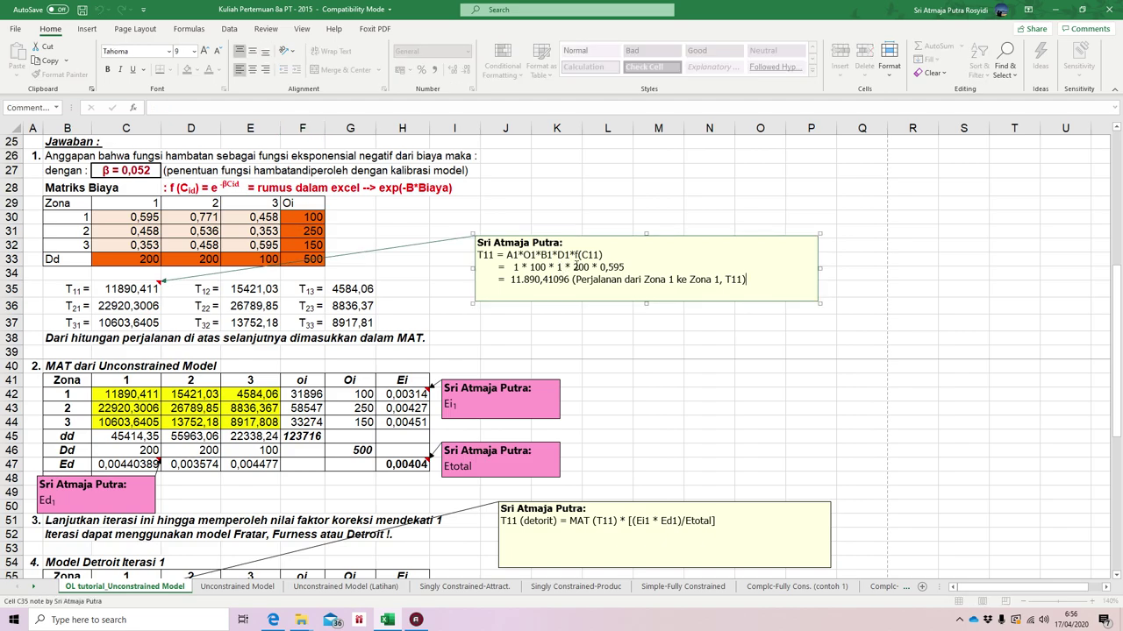
click(150, 259)
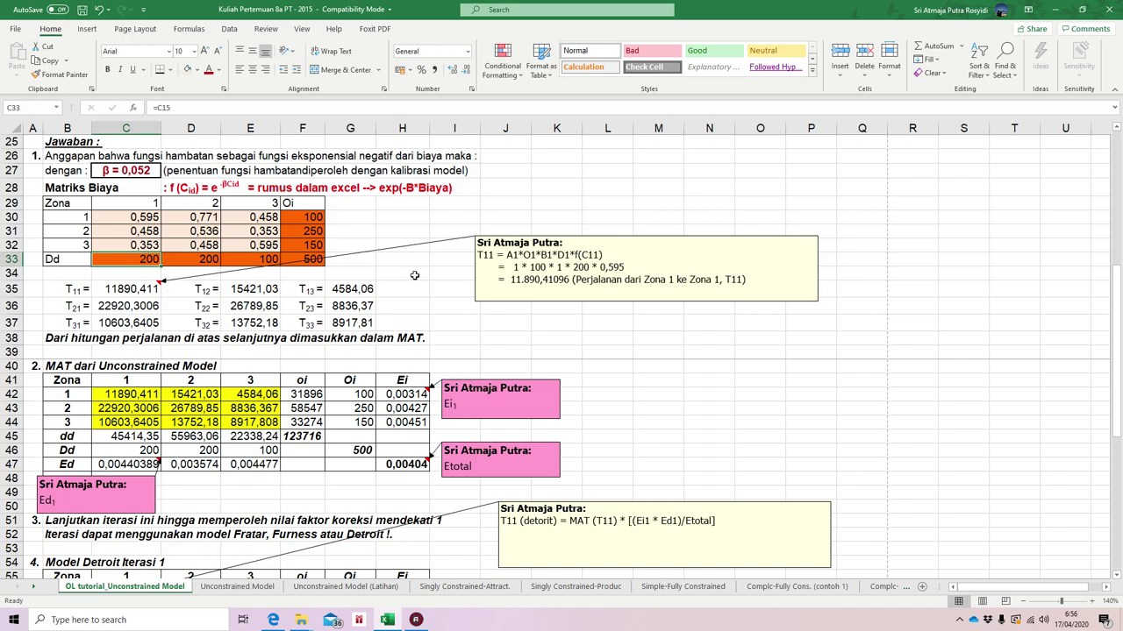
click(602, 268)
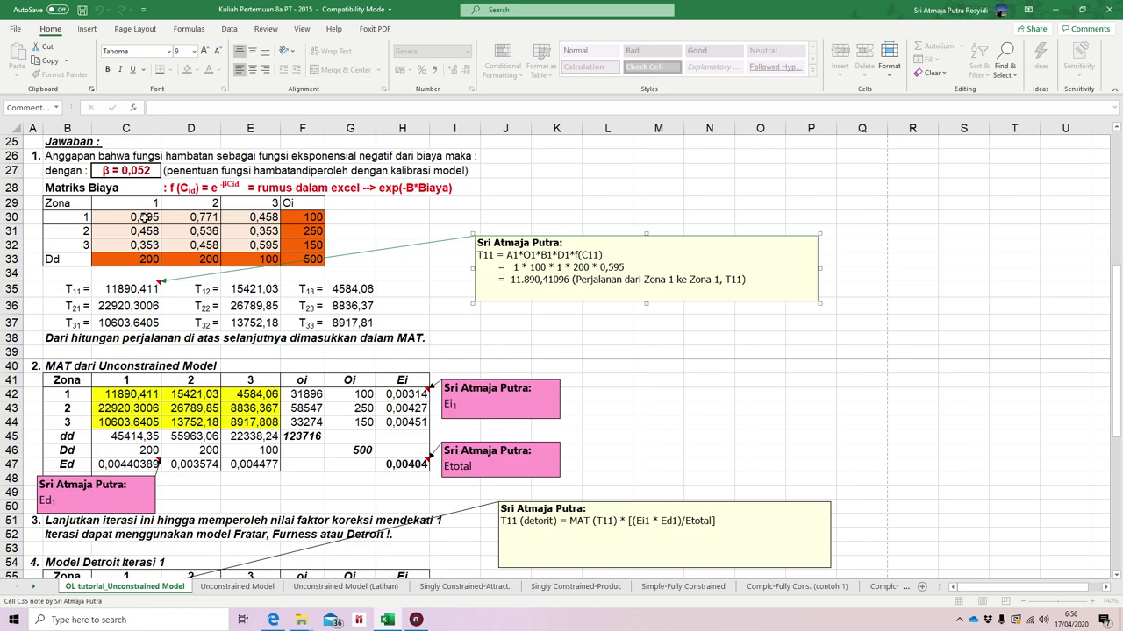
- Re-enter the T11 trip formula in cell C35 as =1*F30*1*C33*C30
click(134, 289)
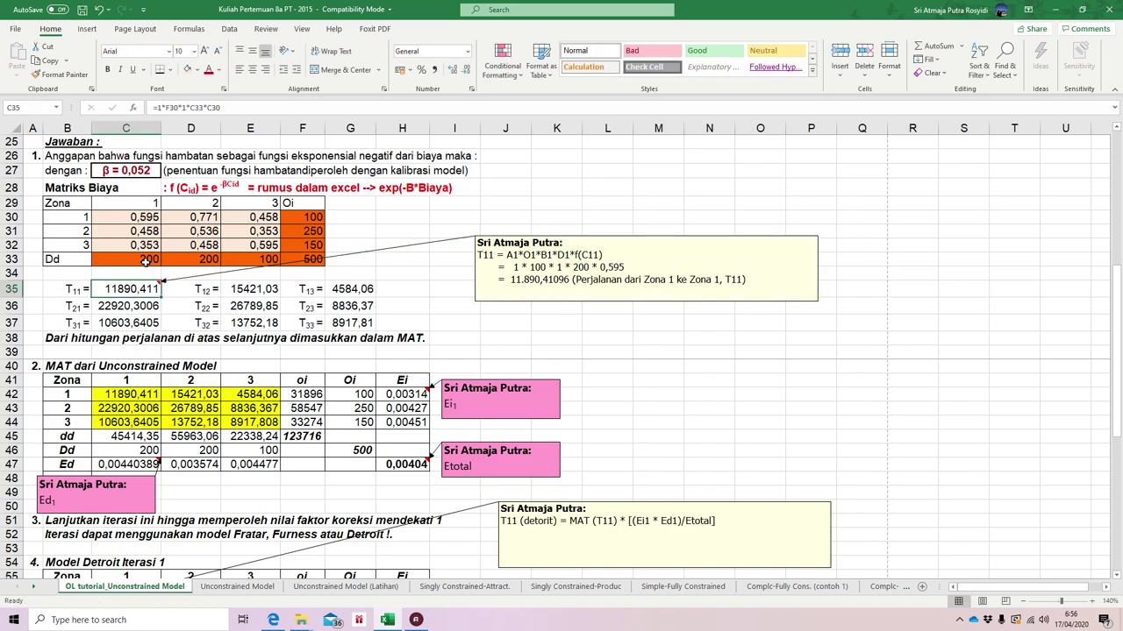
drag(233, 107, 158, 107)
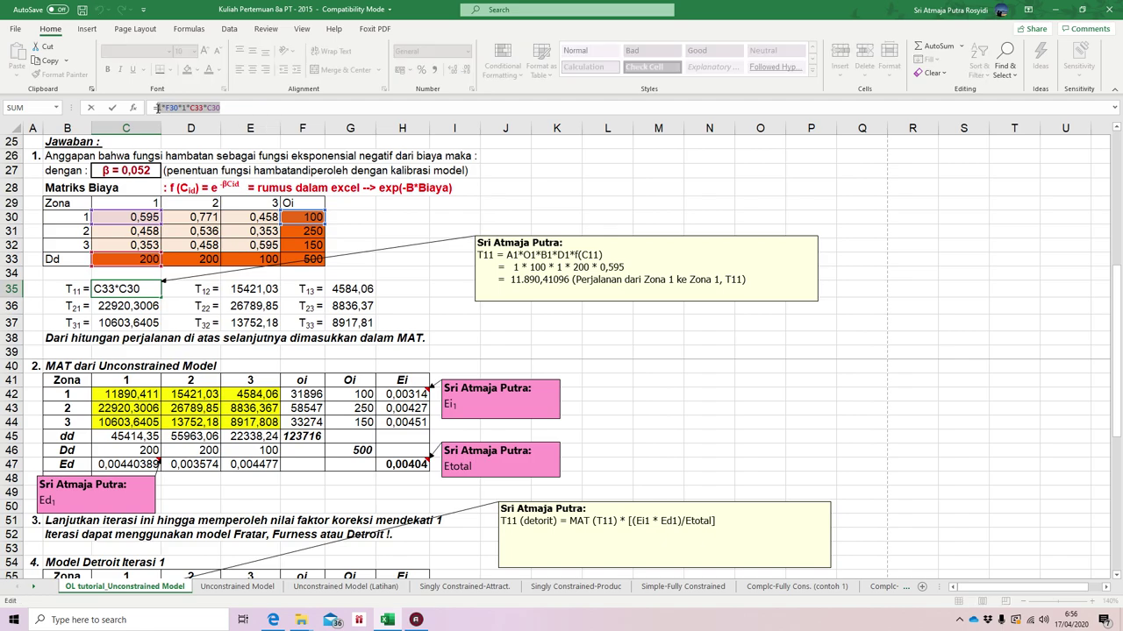
text(1)
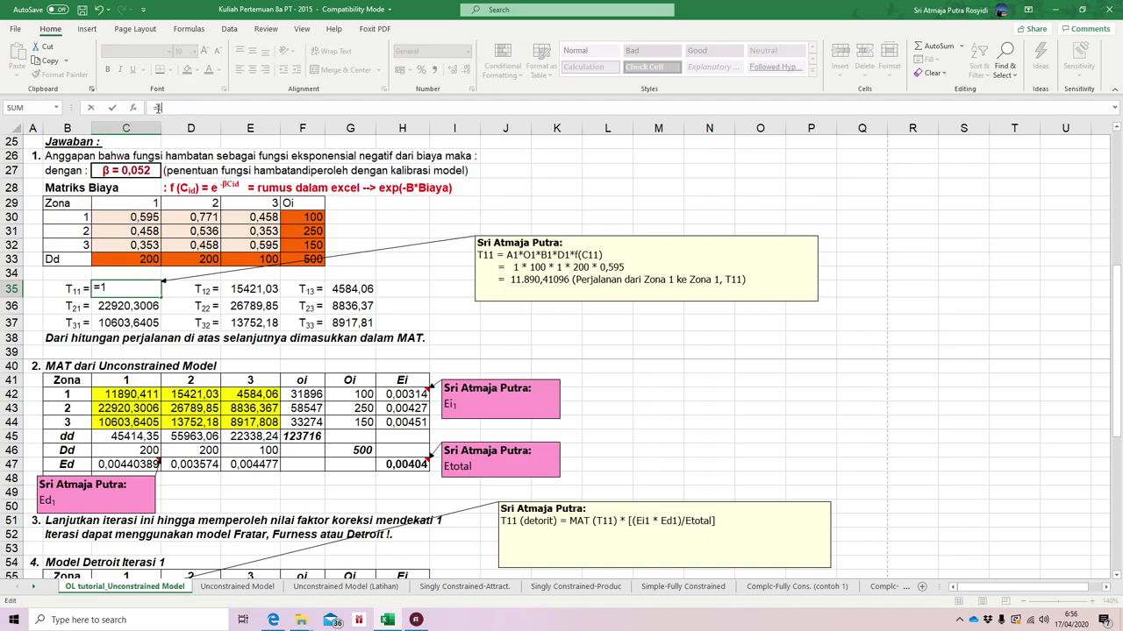
text(*)
click(304, 218)
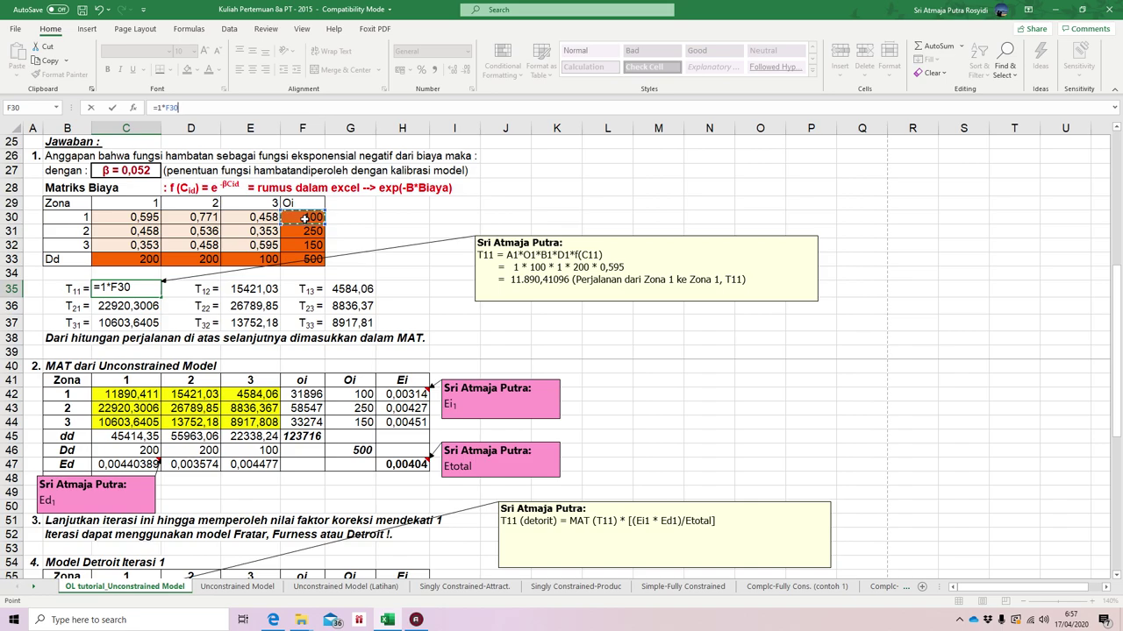
text(*1*)
click(136, 260)
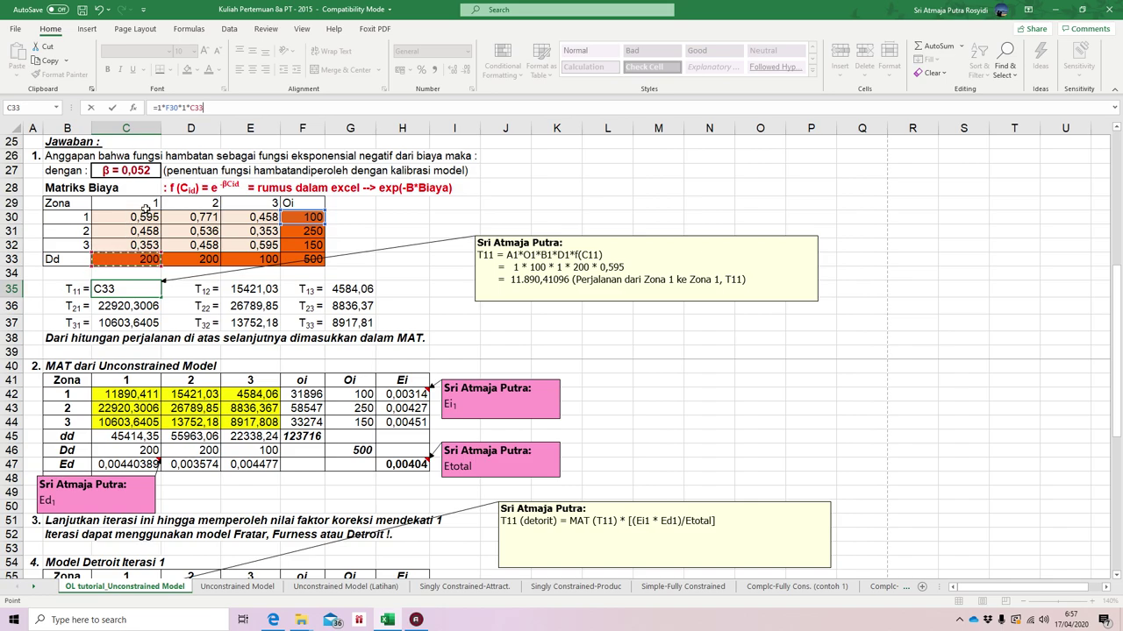
text(*)
click(144, 218)
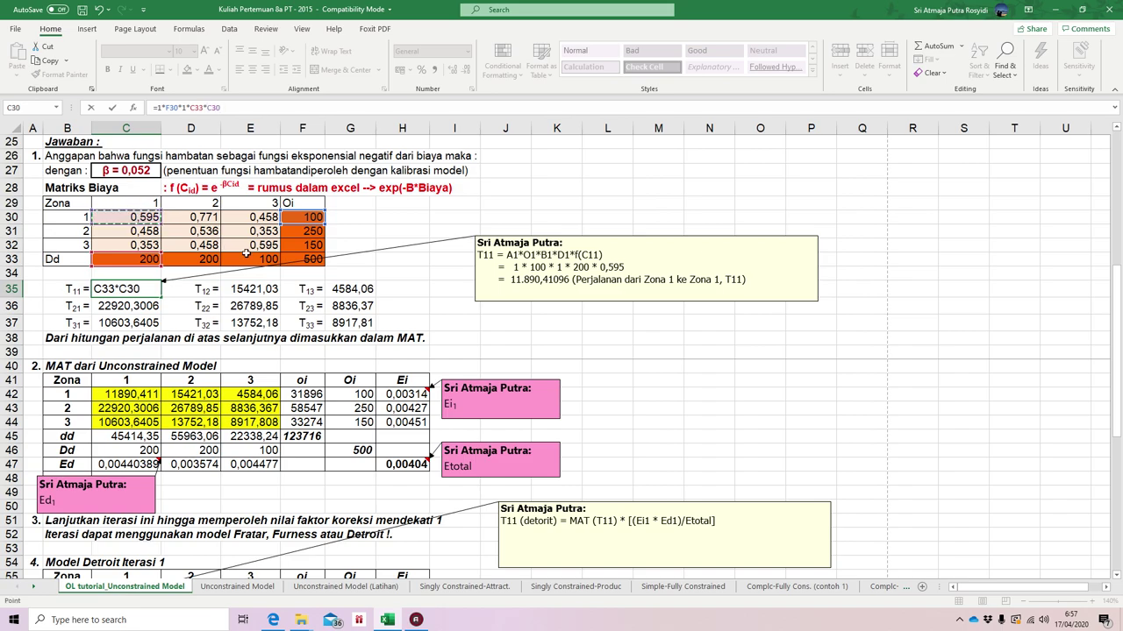
key(Return)
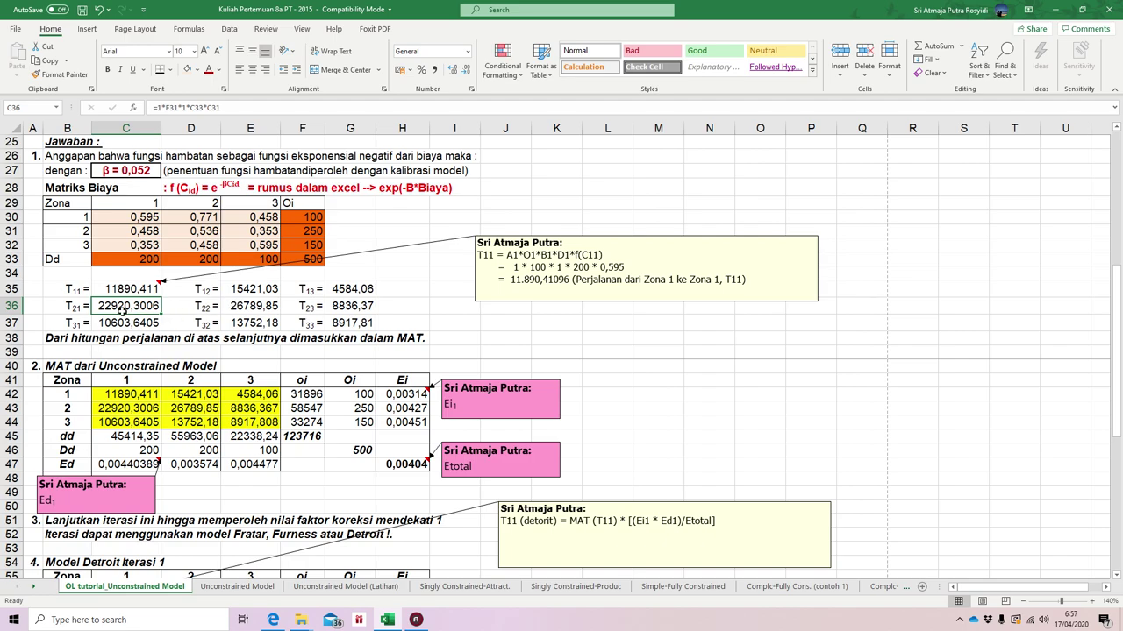
- Examine the T11 formula in C35 and the labels of the remaining zone-to-zone trips, T21 through T33
click(150, 289)
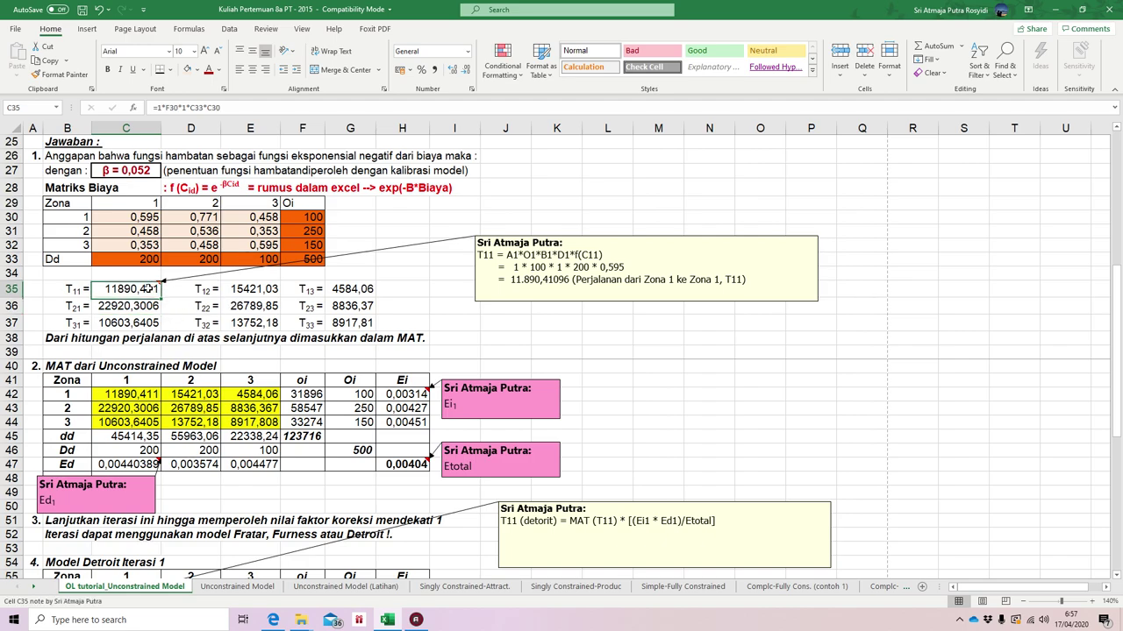
click(72, 307)
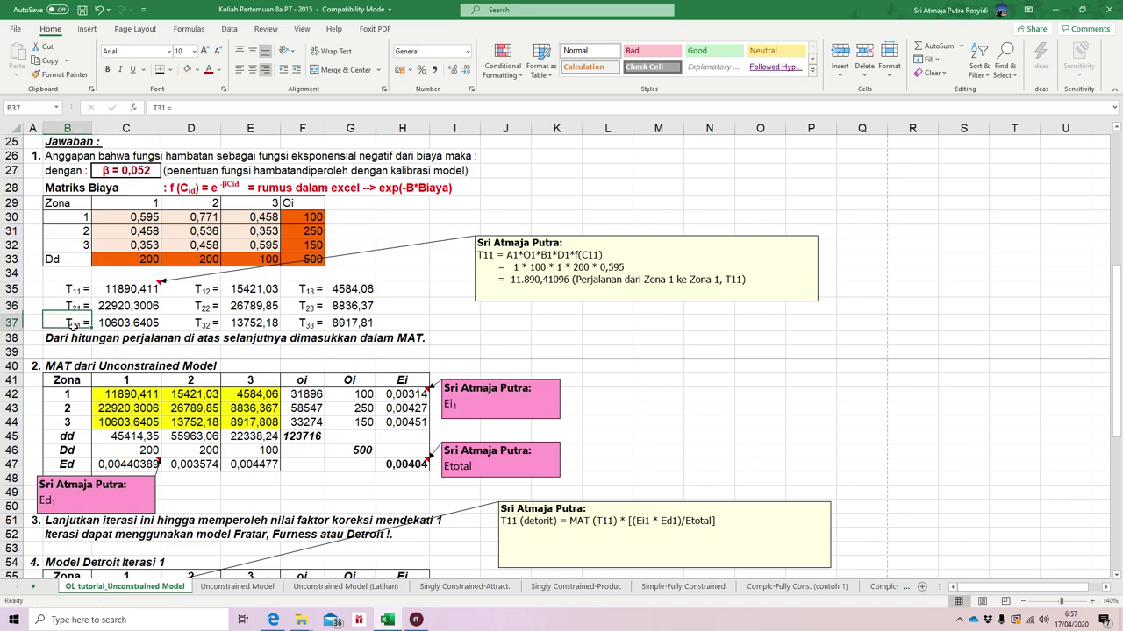
click(192, 289)
click(193, 305)
click(190, 325)
click(309, 291)
click(307, 307)
click(306, 323)
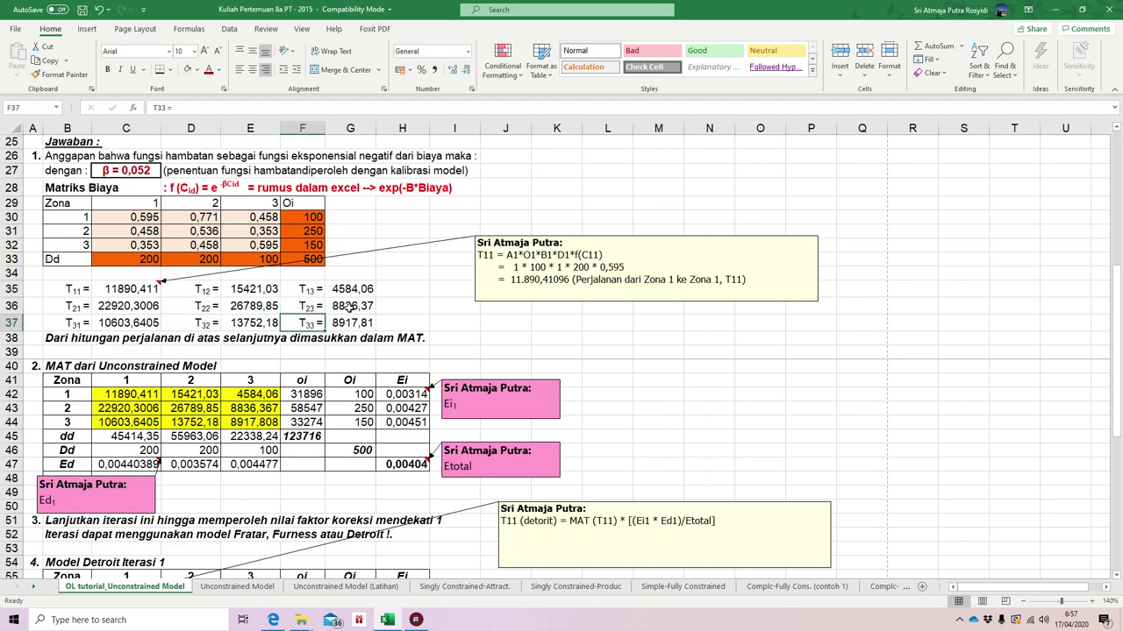
- Shade the T11, T21 and T31 results in C35:C37 with a yellow fill
drag(134, 290, 130, 323)
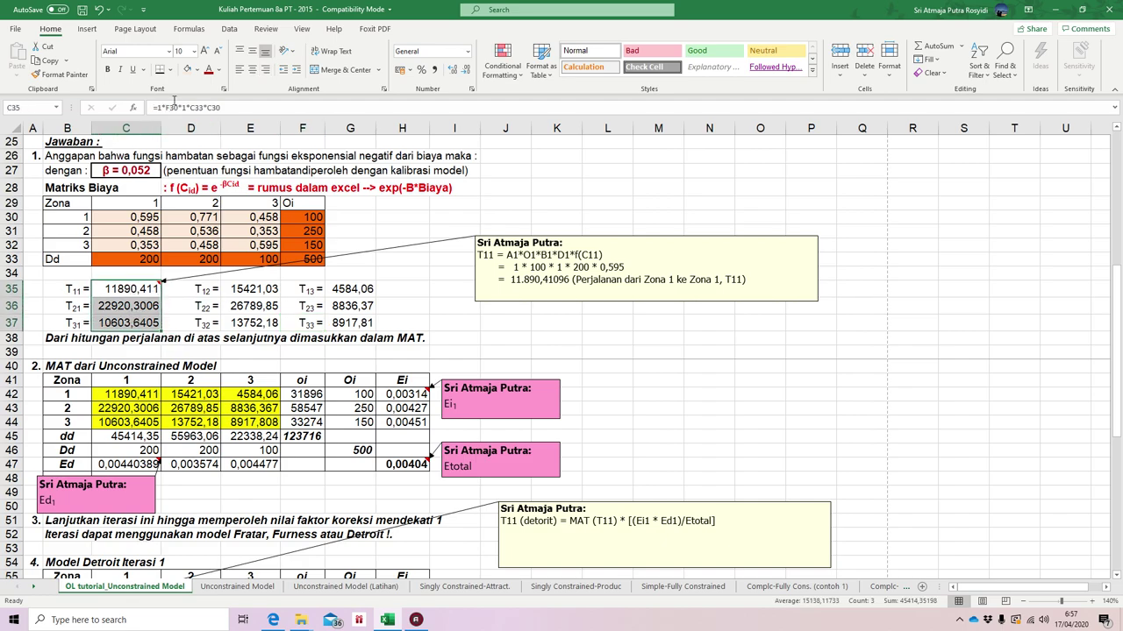
click(223, 75)
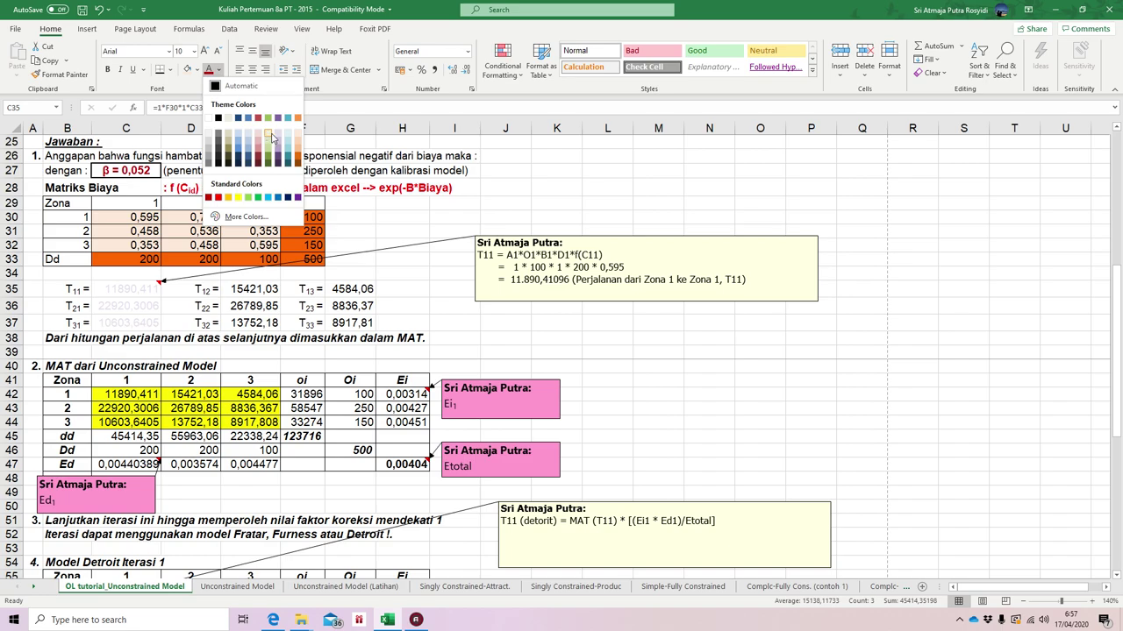
click(196, 99)
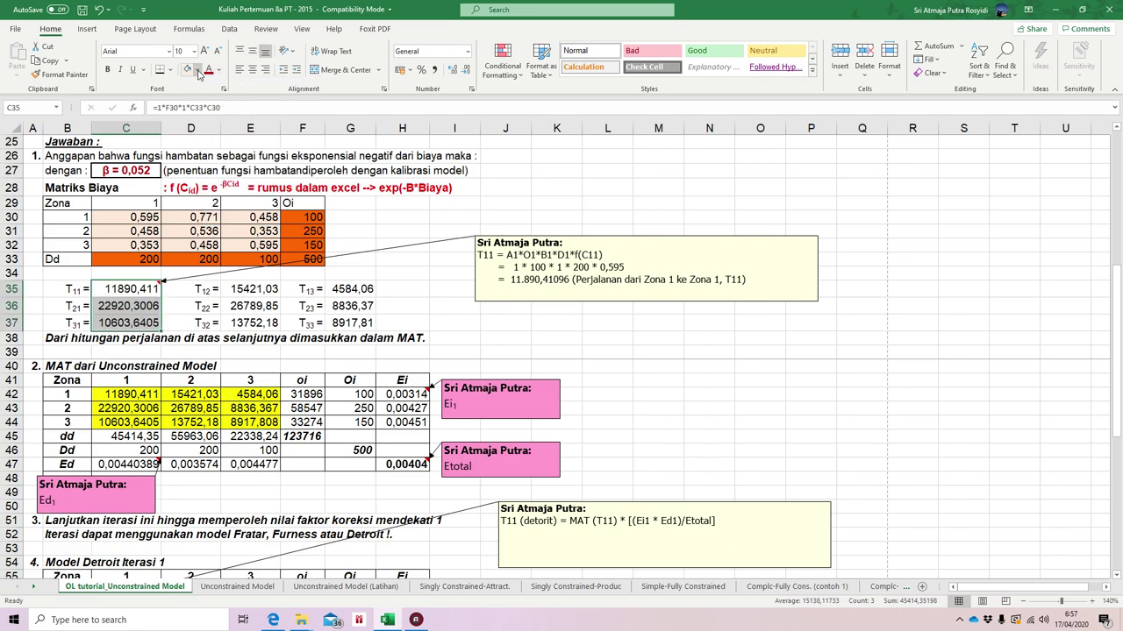
click(198, 72)
click(218, 180)
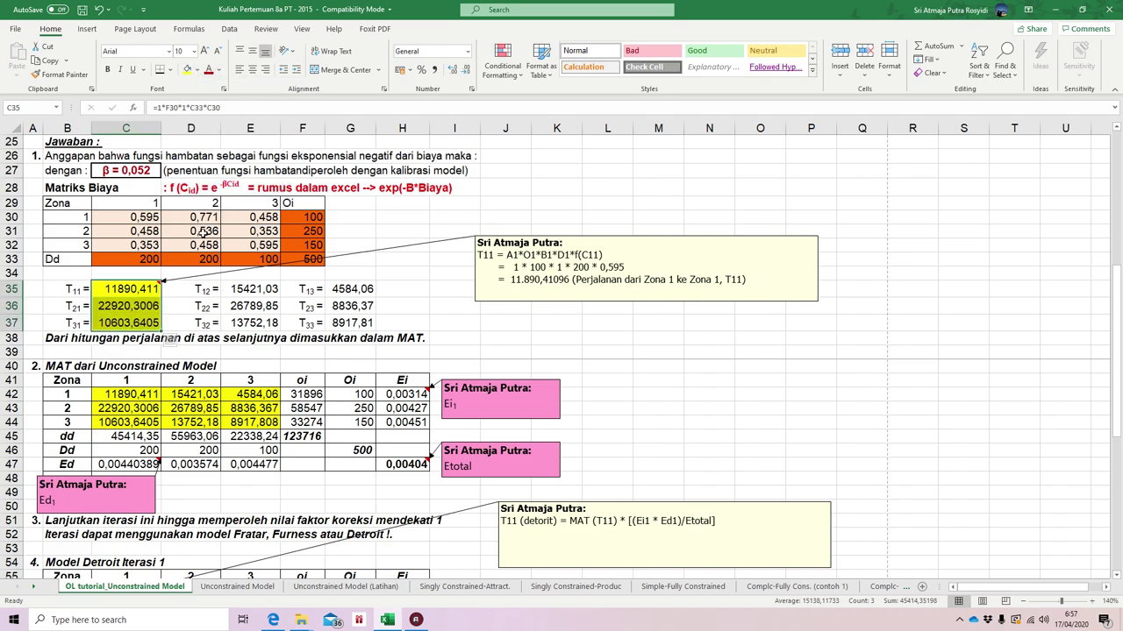
- Apply the same yellow fill to the trip results in E35:E37 and G35:G37
drag(250, 289, 250, 323)
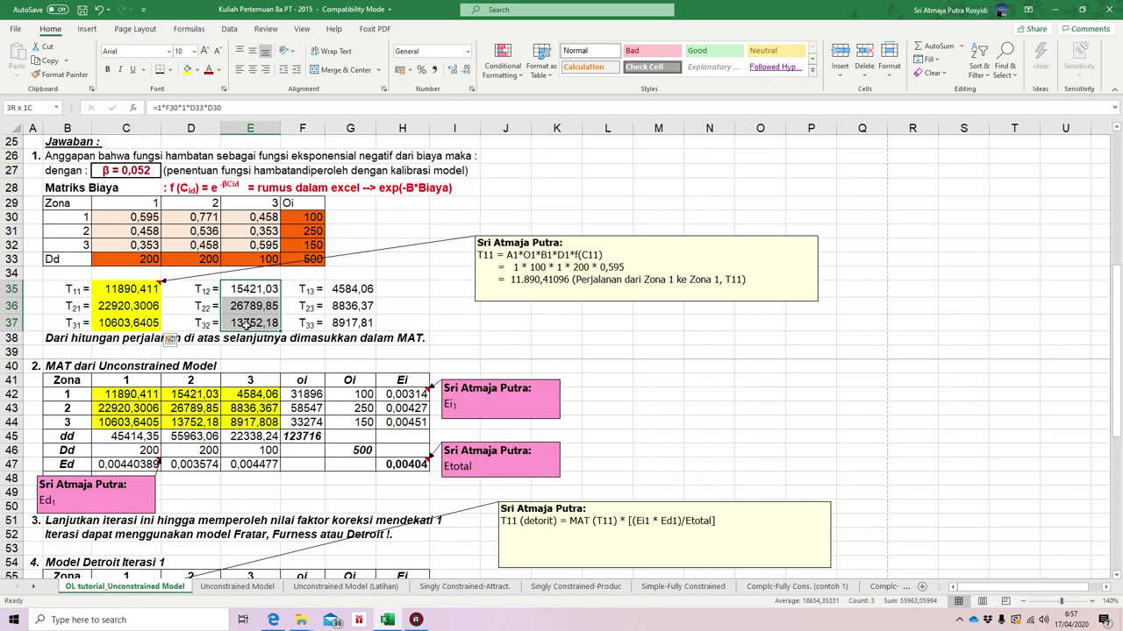
click(185, 71)
click(344, 293)
drag(344, 293, 350, 323)
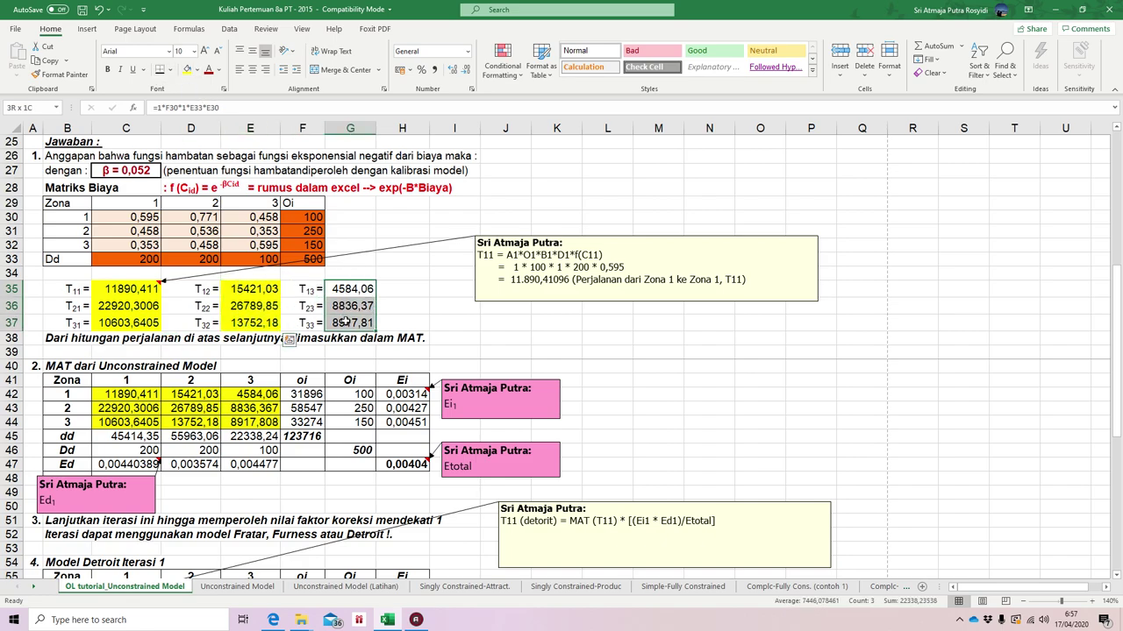
click(186, 70)
click(347, 290)
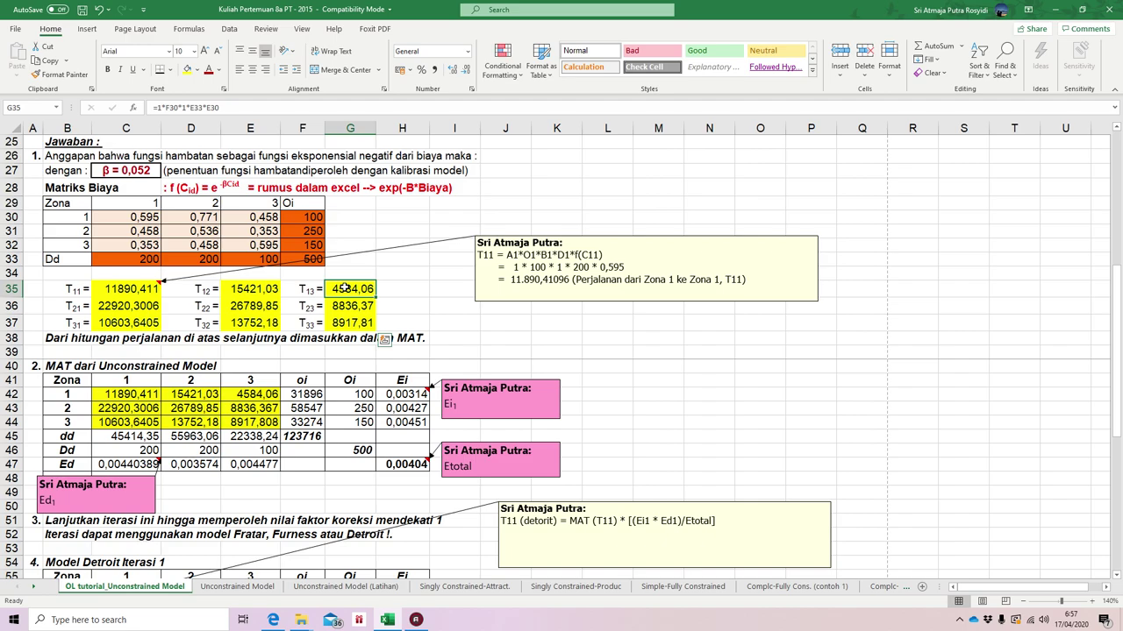
- Inspect the MAT cells in C42:E44 row by row to see which trip results they reference
click(134, 399)
click(189, 395)
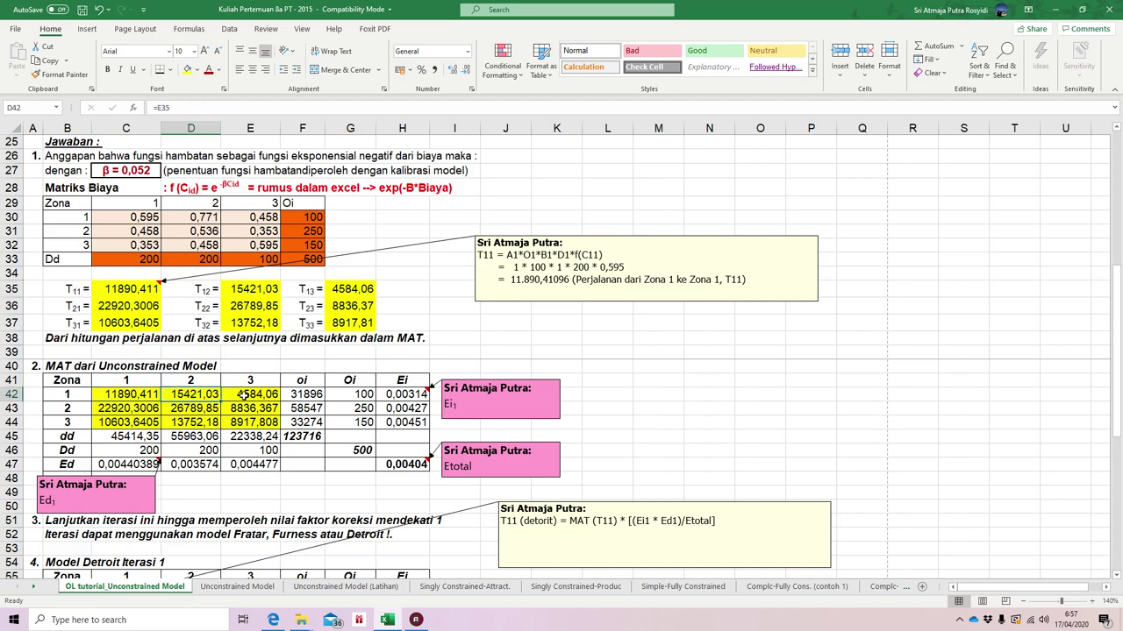
click(128, 410)
click(176, 409)
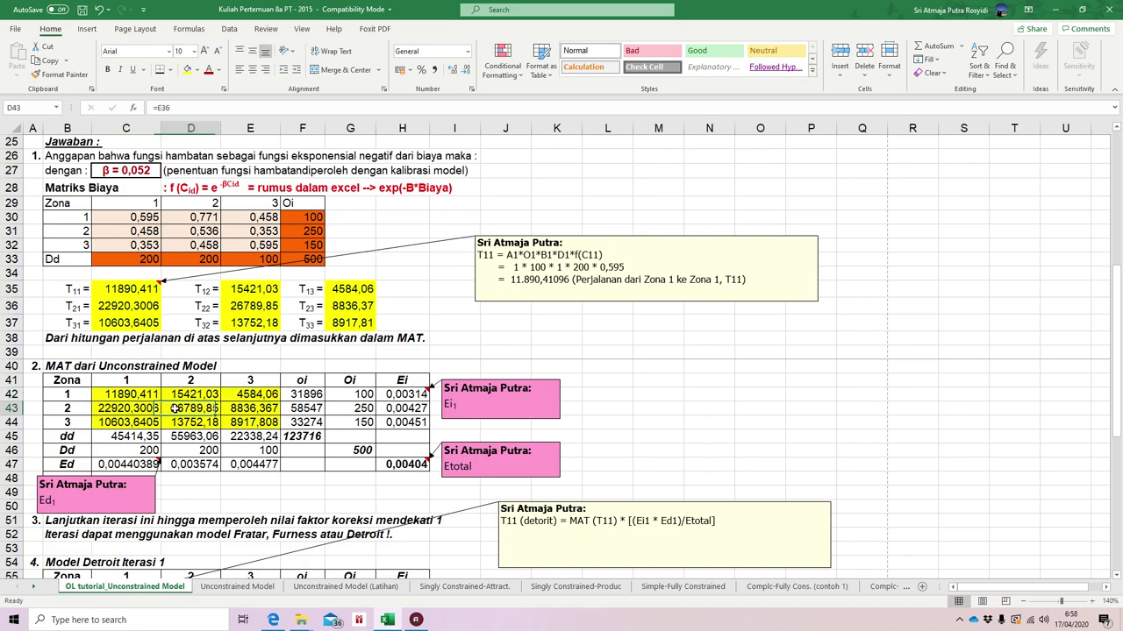
click(239, 407)
click(129, 423)
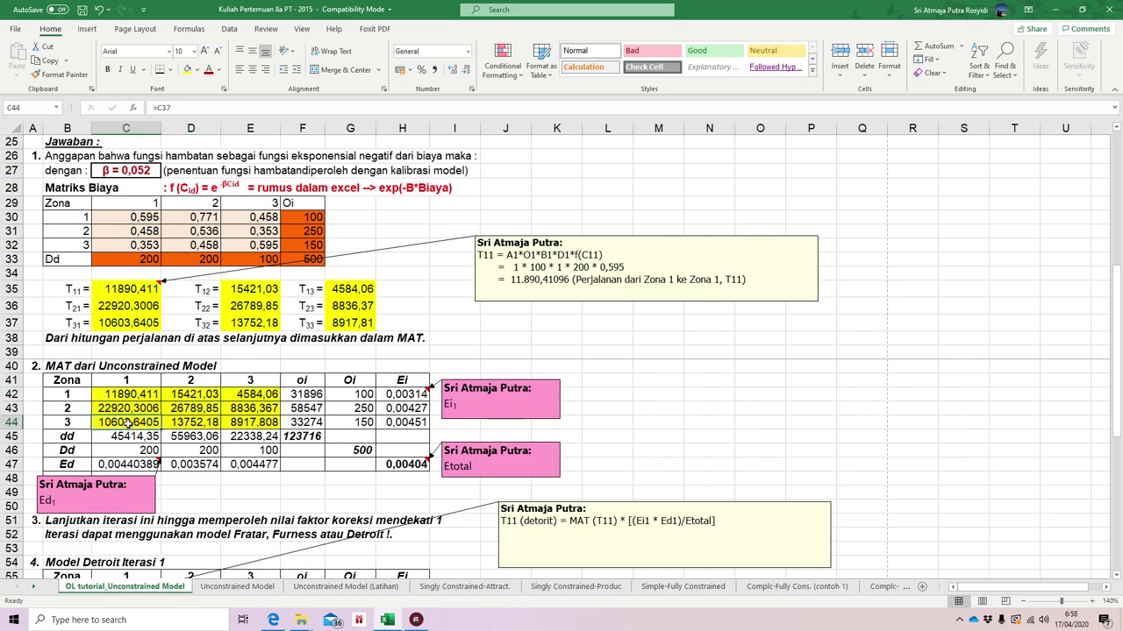
click(185, 421)
click(242, 422)
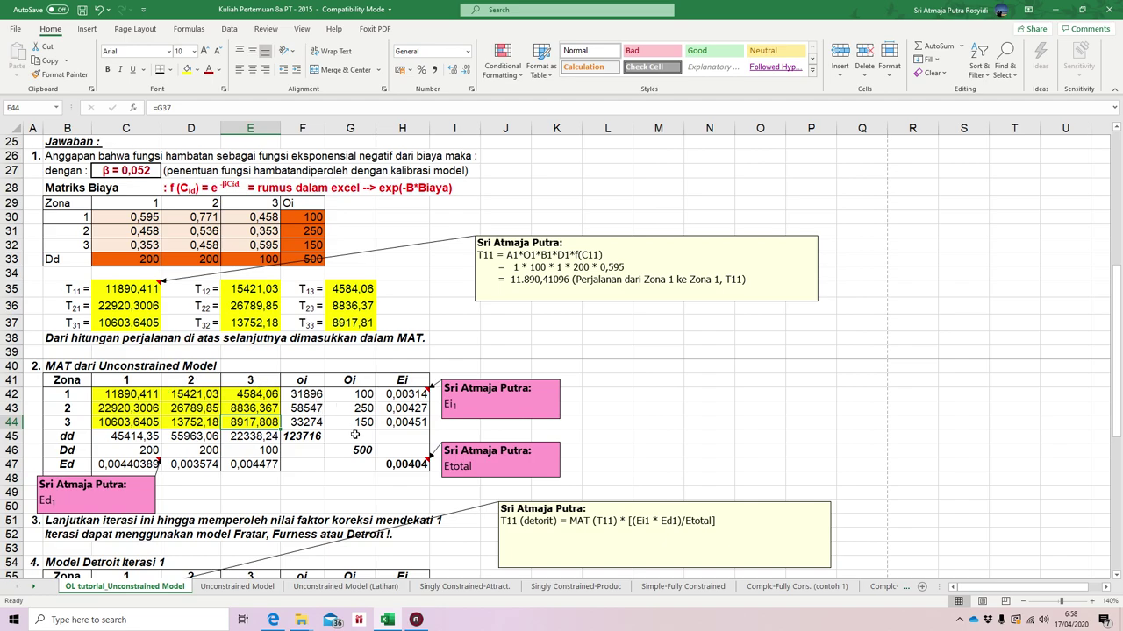
- Shade the Oi values in G42:G44, the Dd values in C46:E46 and the total in G46 light green
drag(364, 394, 363, 424)
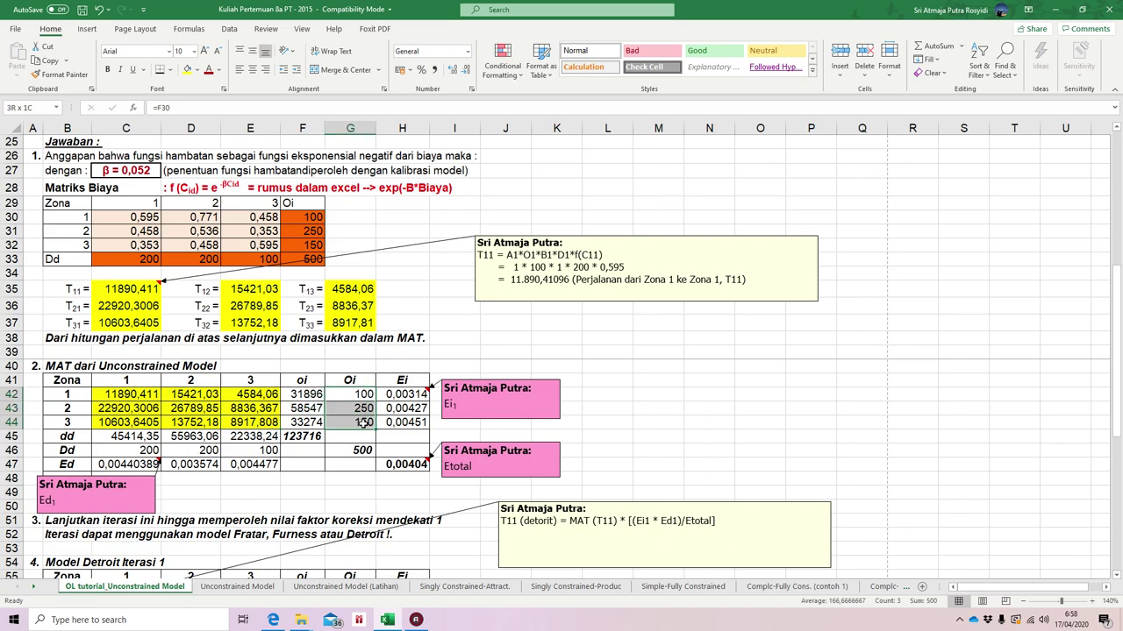
click(197, 70)
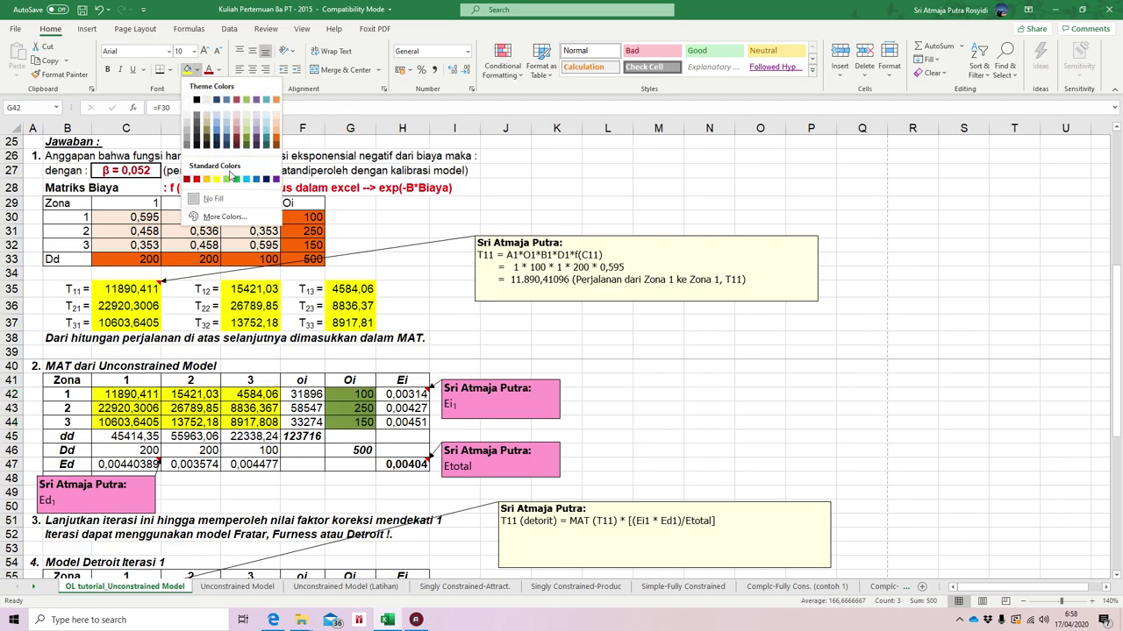
click(229, 178)
click(144, 449)
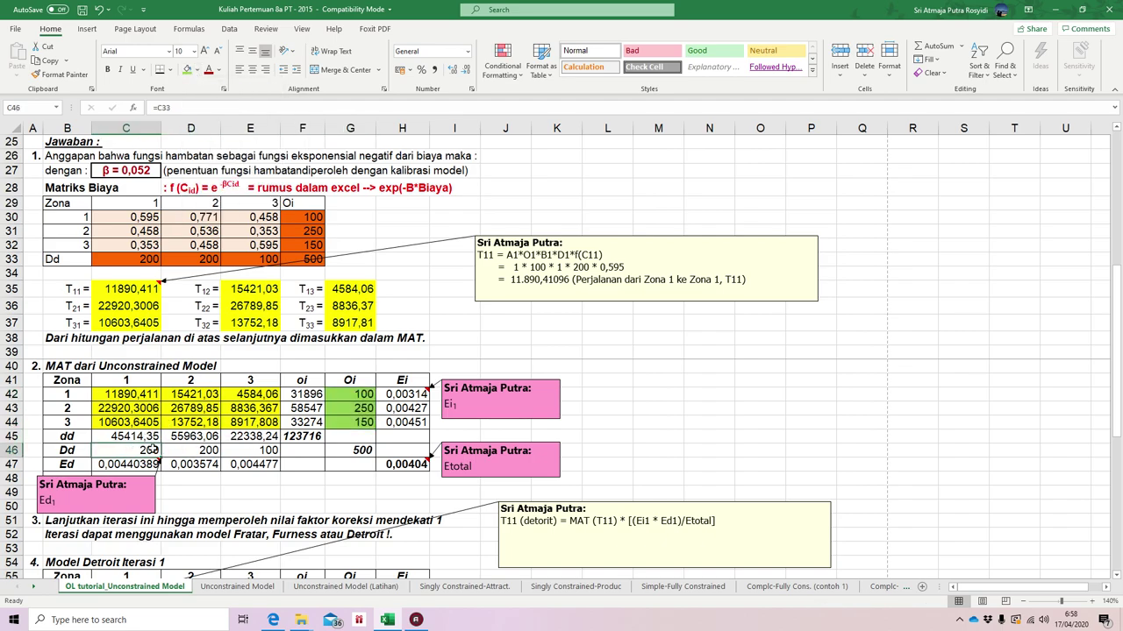
drag(144, 450, 263, 452)
click(185, 72)
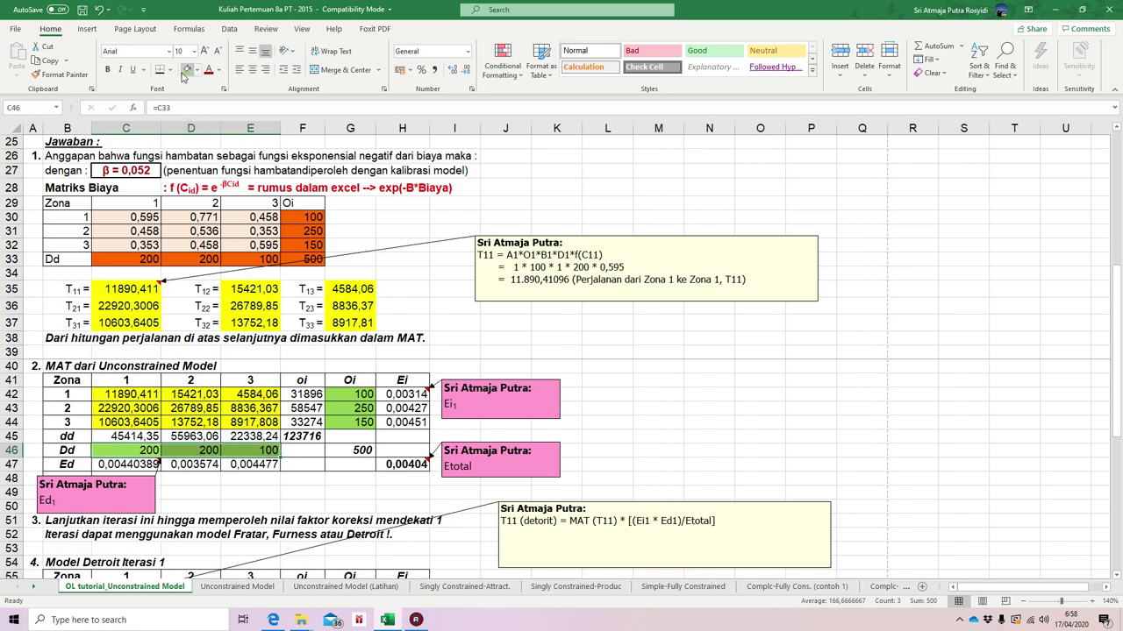
click(355, 451)
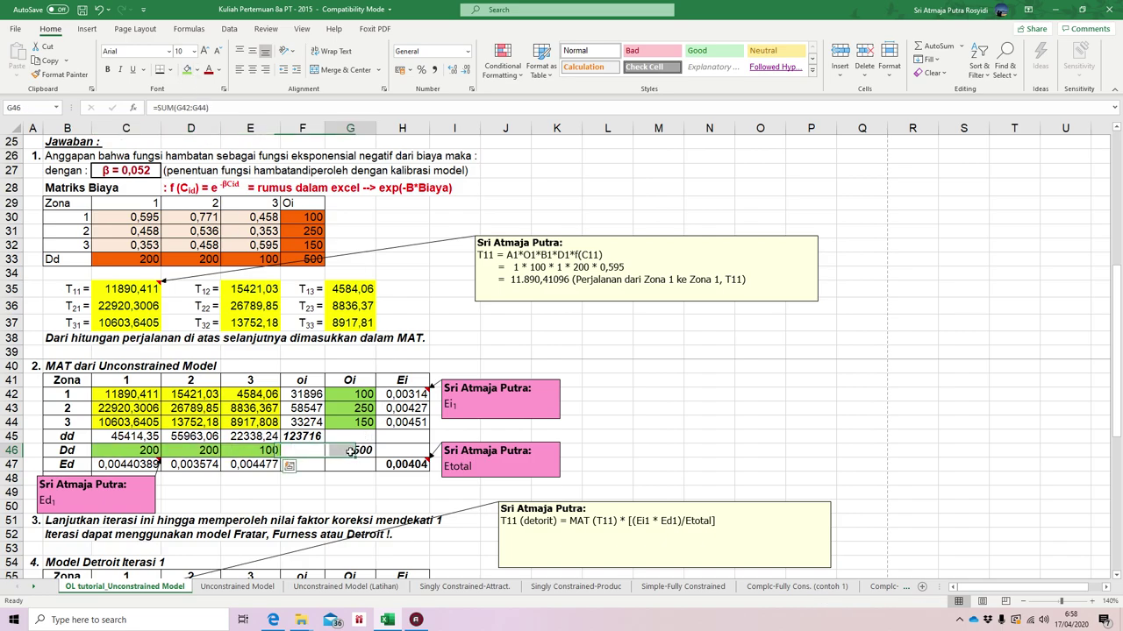
click(186, 71)
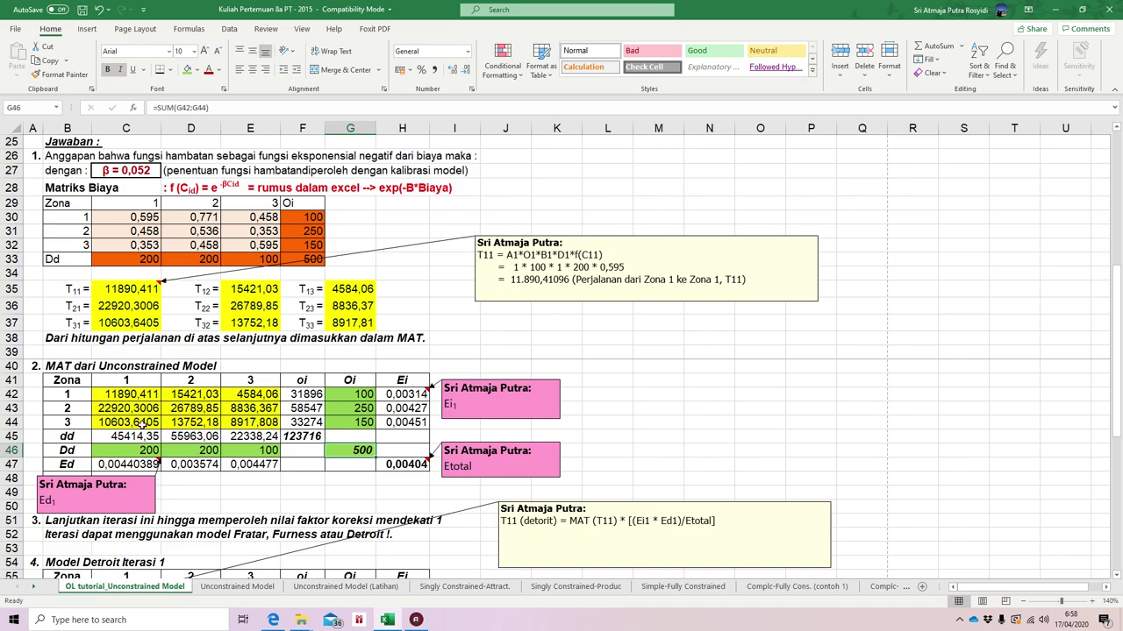
- Shade the dd sums in C45:E45 and the oi sums in F42:F44 with a red fill
drag(129, 439, 245, 437)
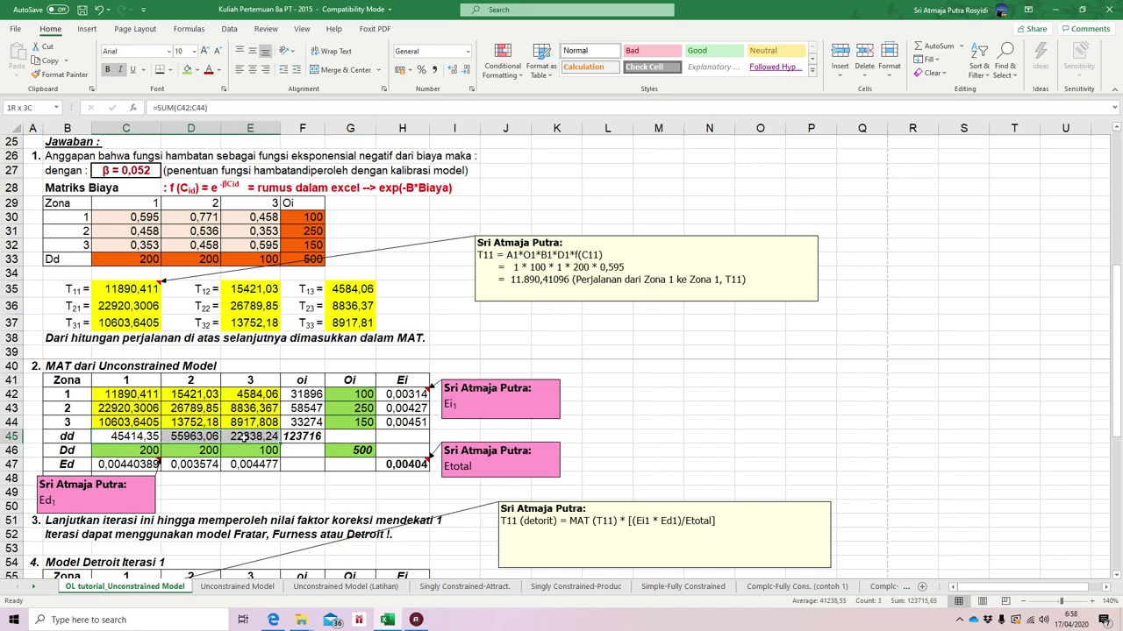
click(198, 70)
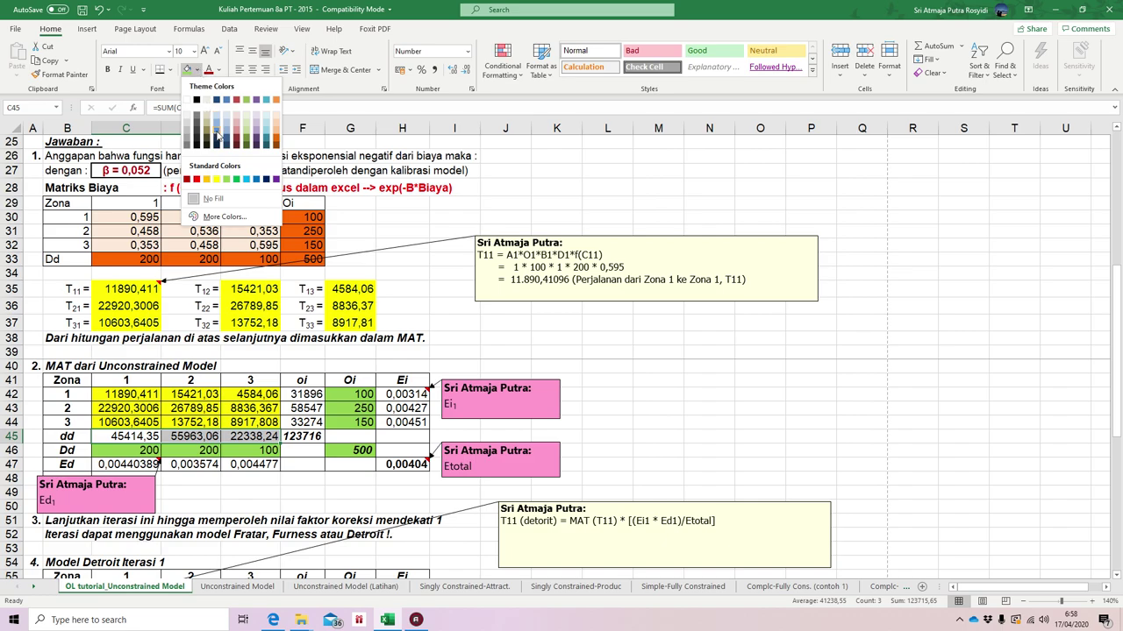
click(197, 180)
drag(307, 395, 302, 423)
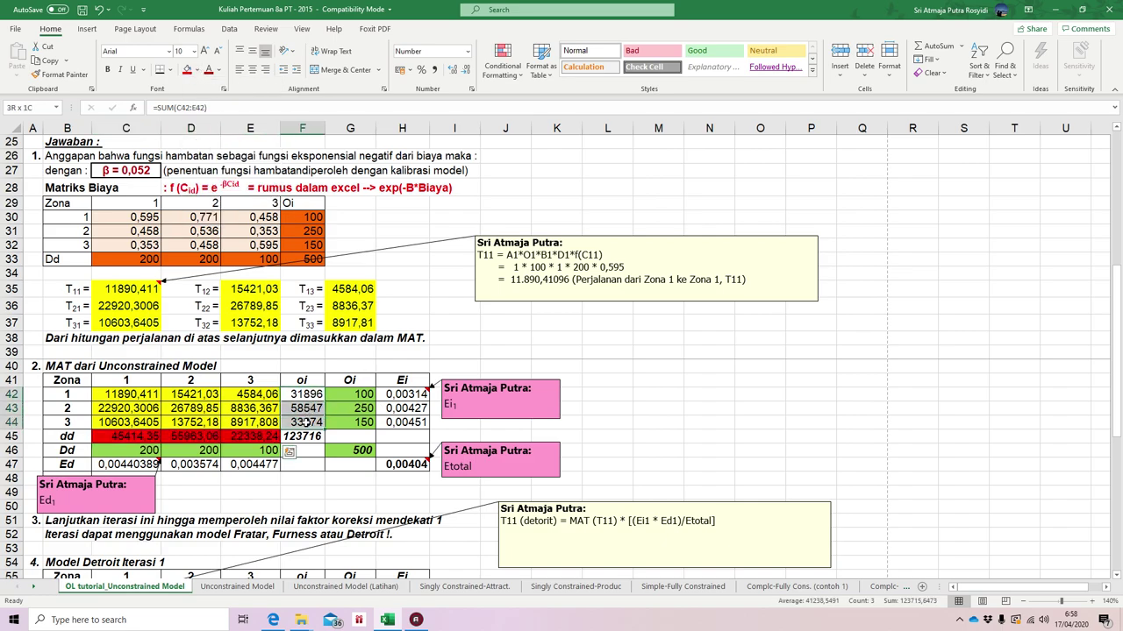
click(187, 70)
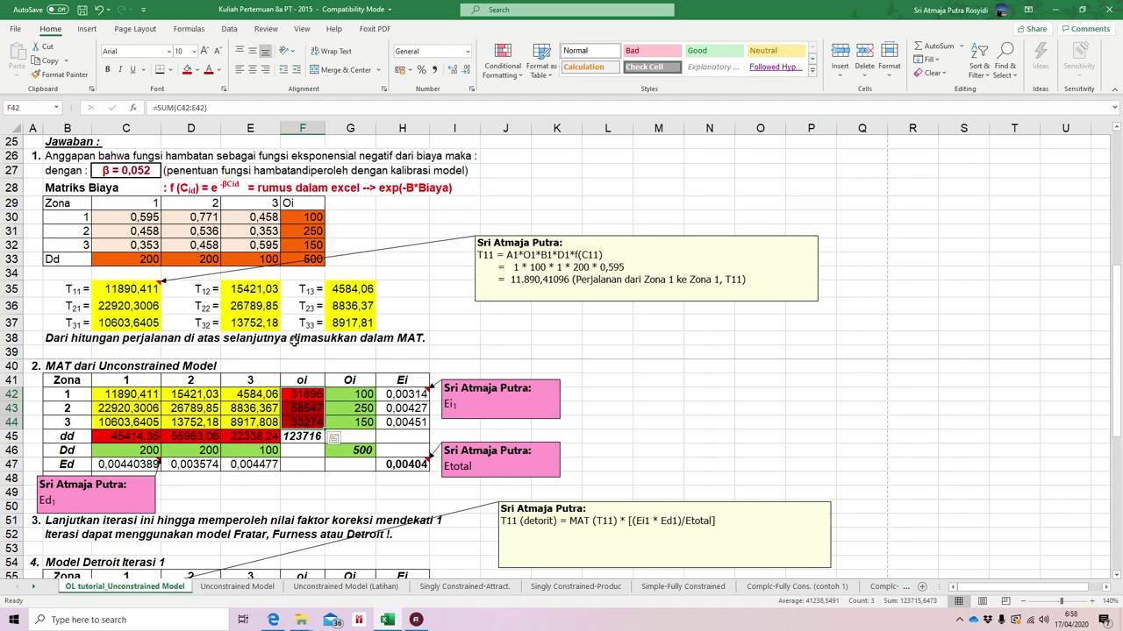
- Shade the MAT grand total in F45 with a dark red fill
click(312, 437)
click(197, 70)
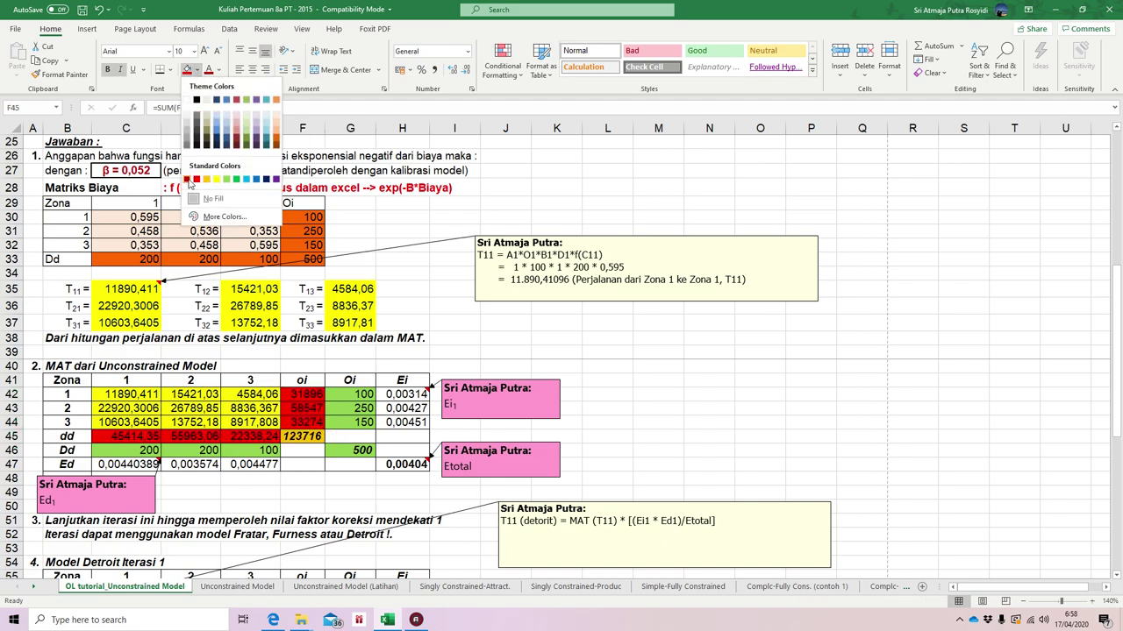
click(188, 181)
click(399, 323)
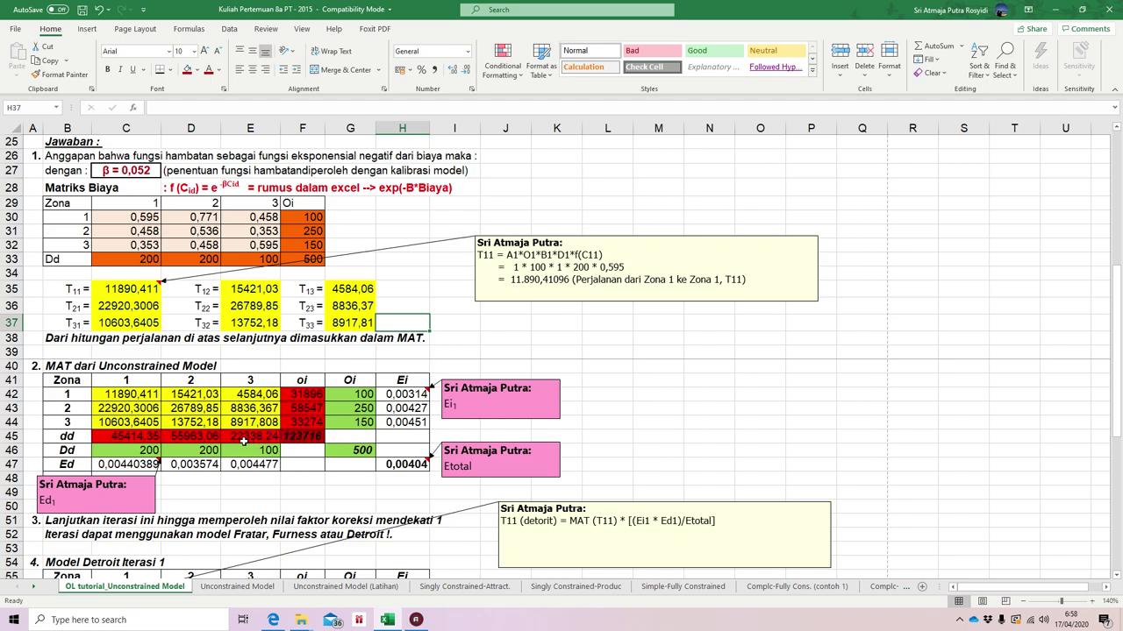
click(138, 450)
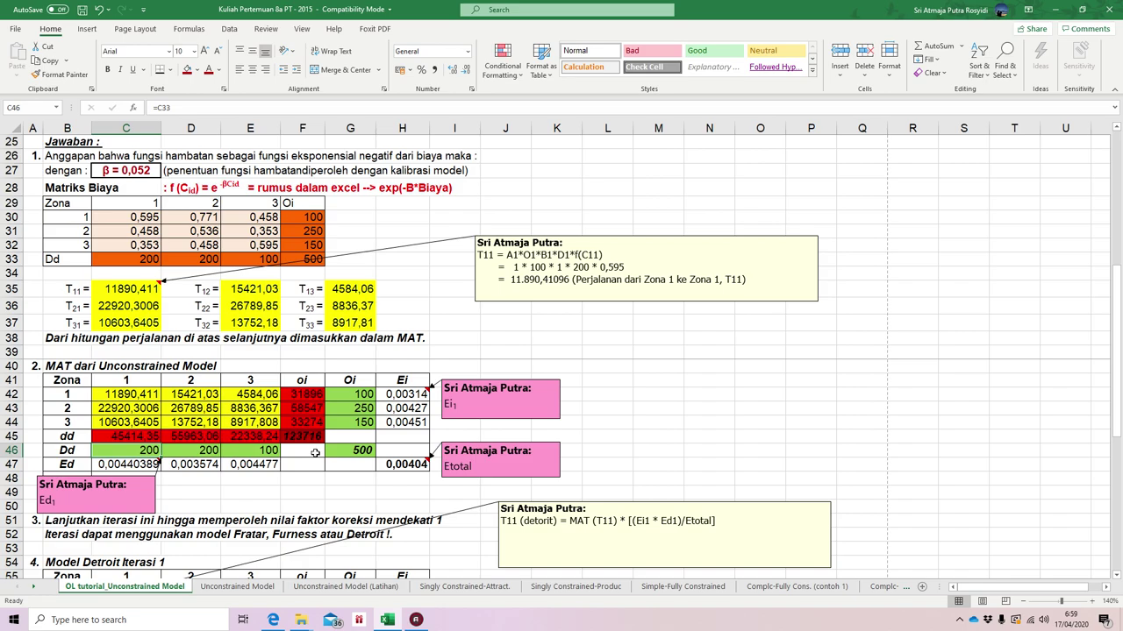
scroll(567, 426, down, 3)
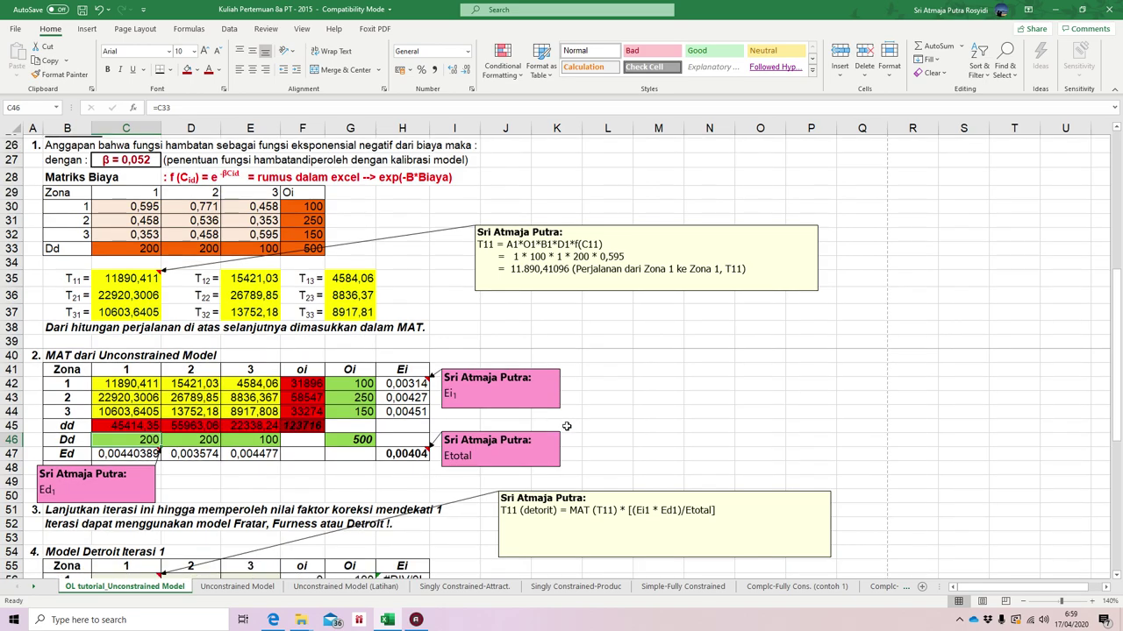
- Examine the T11 Detroit formula note on C56 and the Ei1 and Etotal cells it refers to
scroll(566, 427, down, 1)
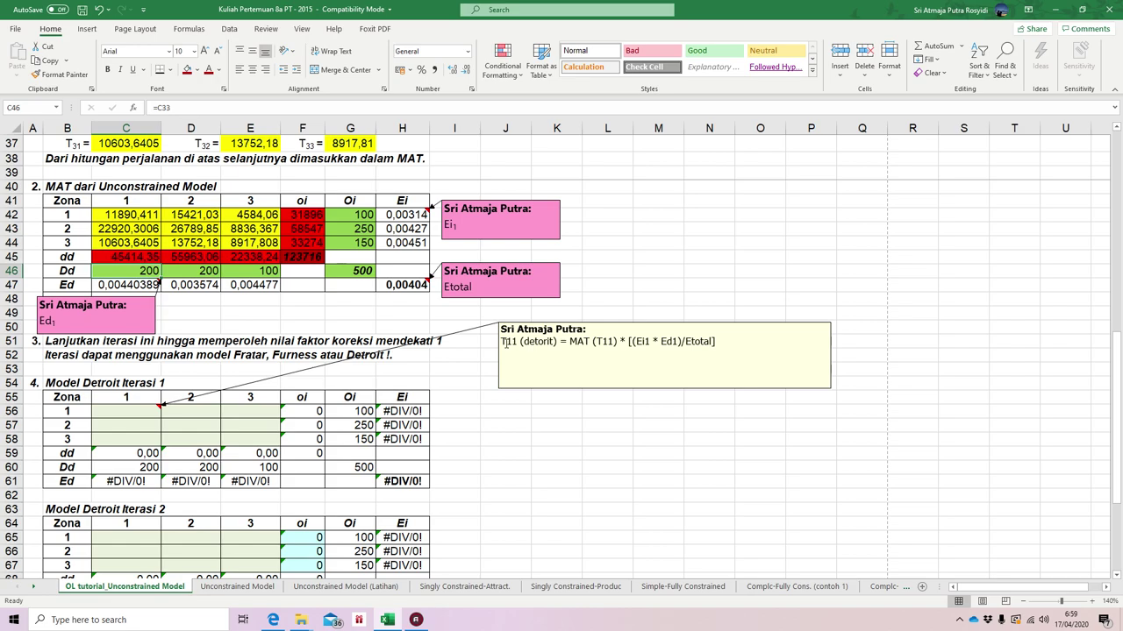
click(141, 408)
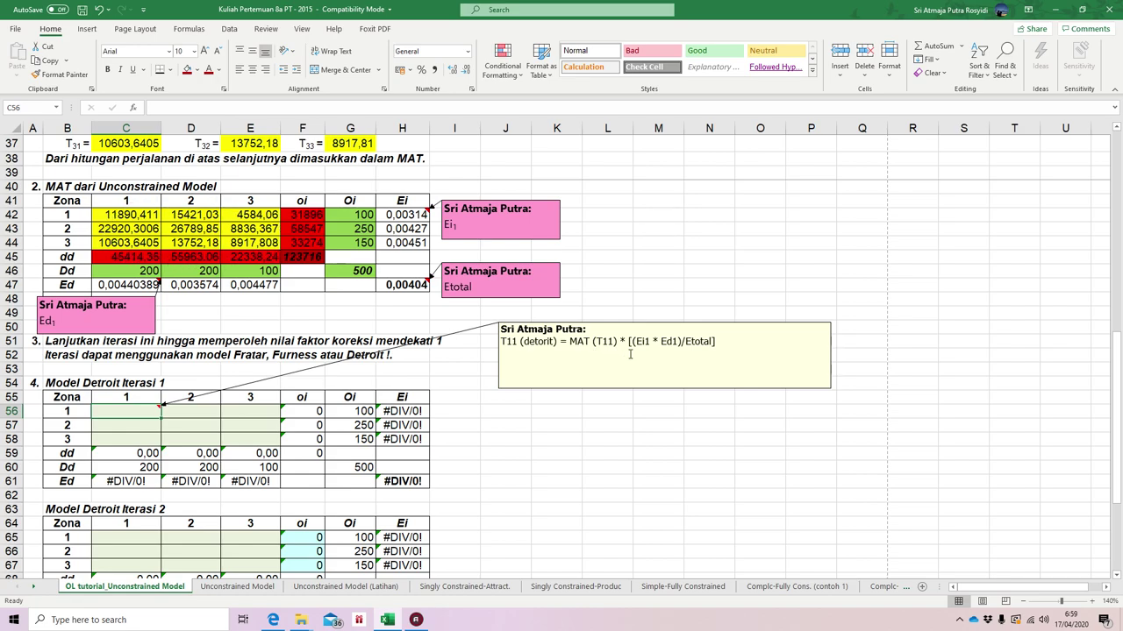
click(410, 216)
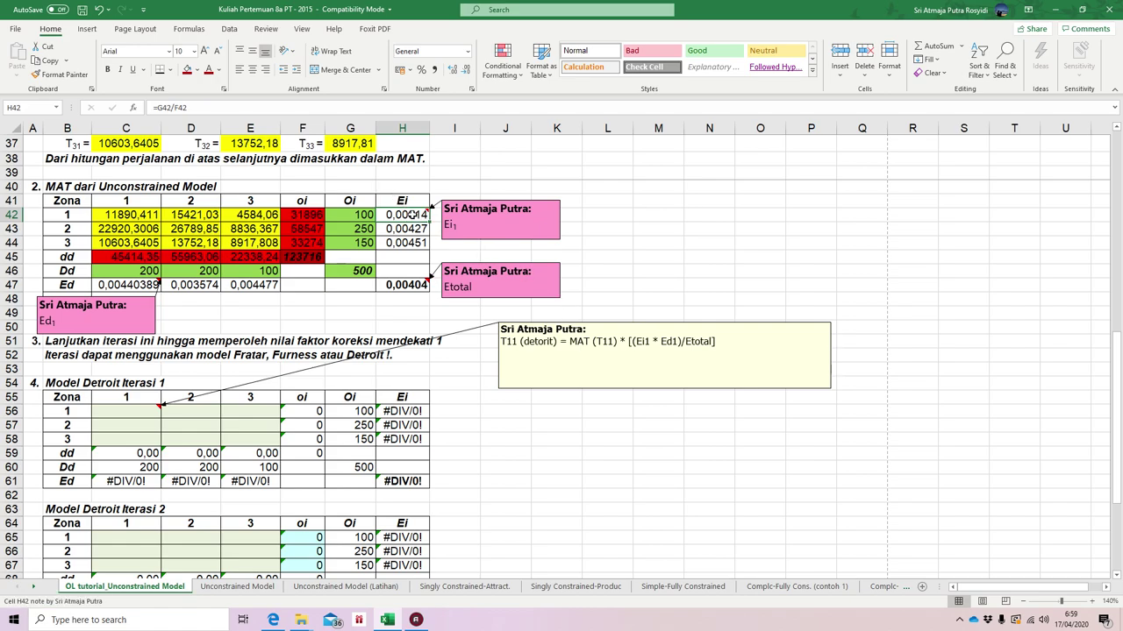
click(655, 340)
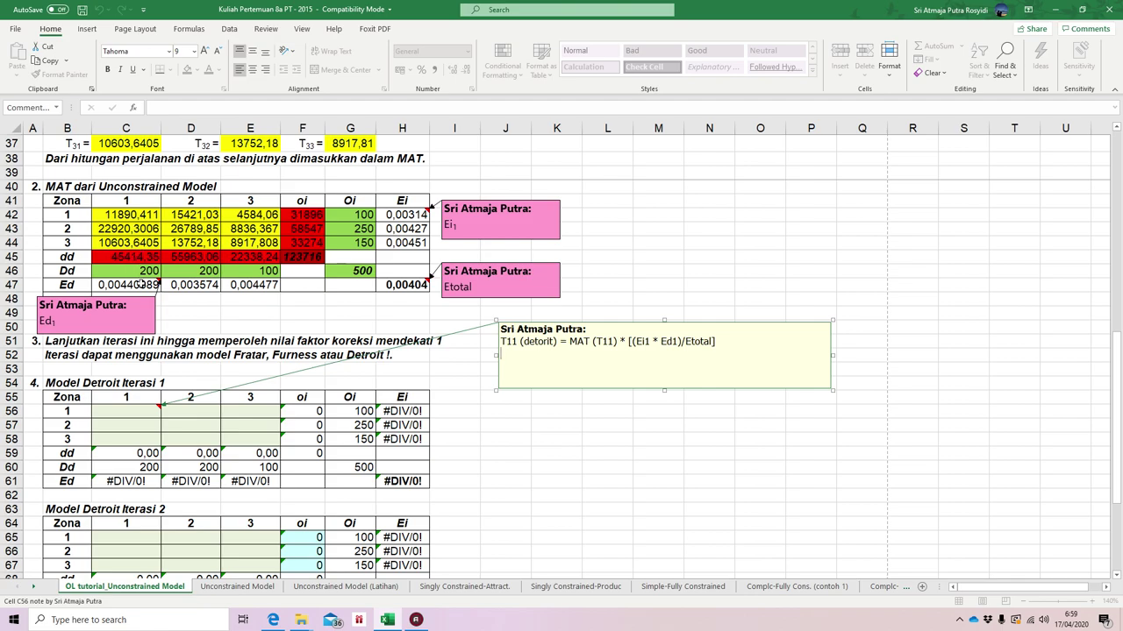
click(404, 285)
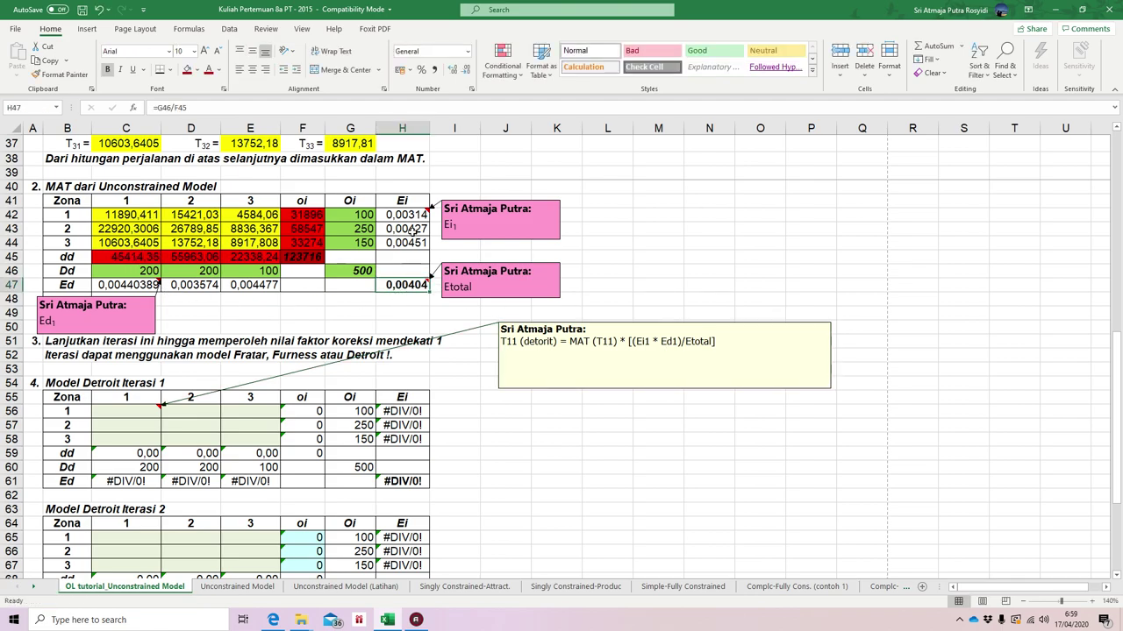
- Shade the Ei correction factors in H42:H44 with a blue fill
drag(409, 215, 409, 244)
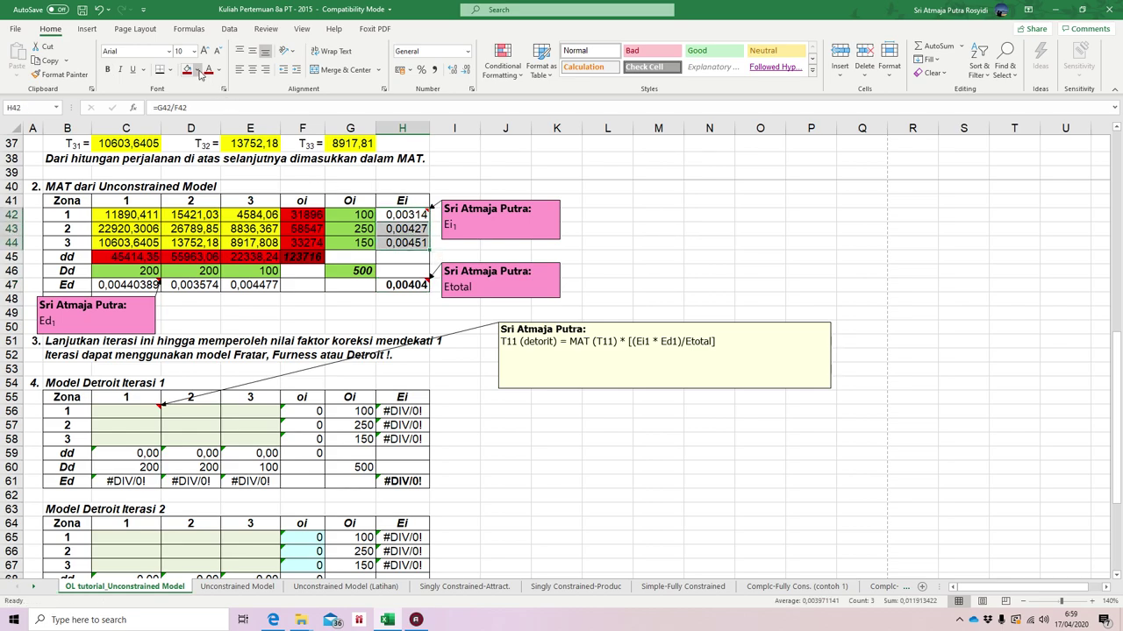
click(197, 70)
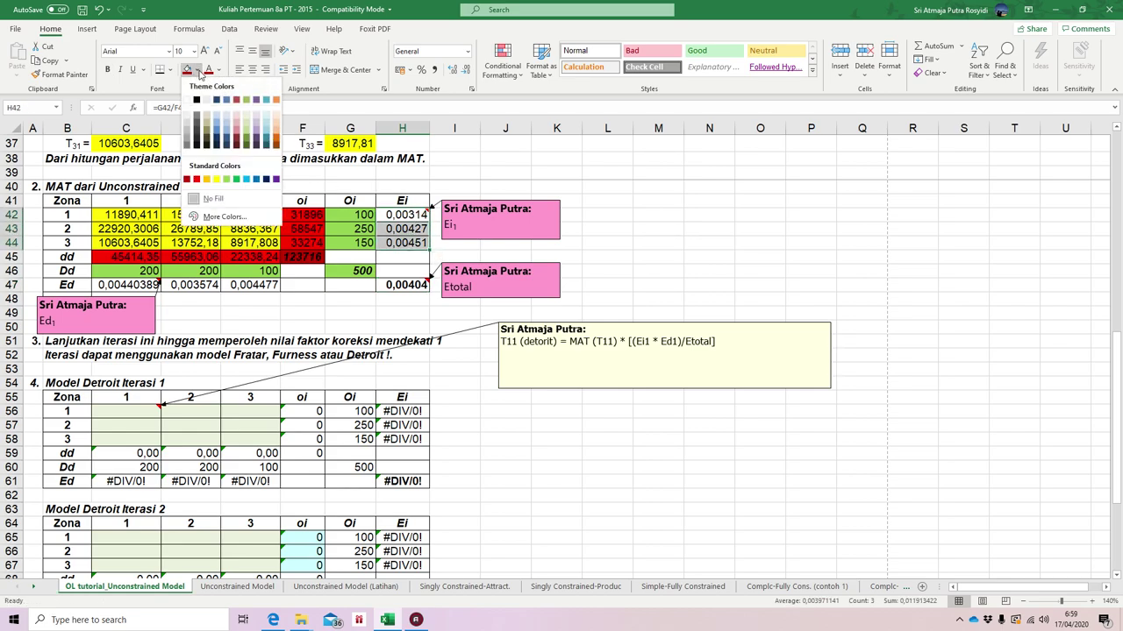
click(227, 121)
- Add "= faktor koreksi bangkitan" to the Ei1 note on H42 and "=faktor koreksi tarikan" to the Ed1 note on C47
click(462, 225)
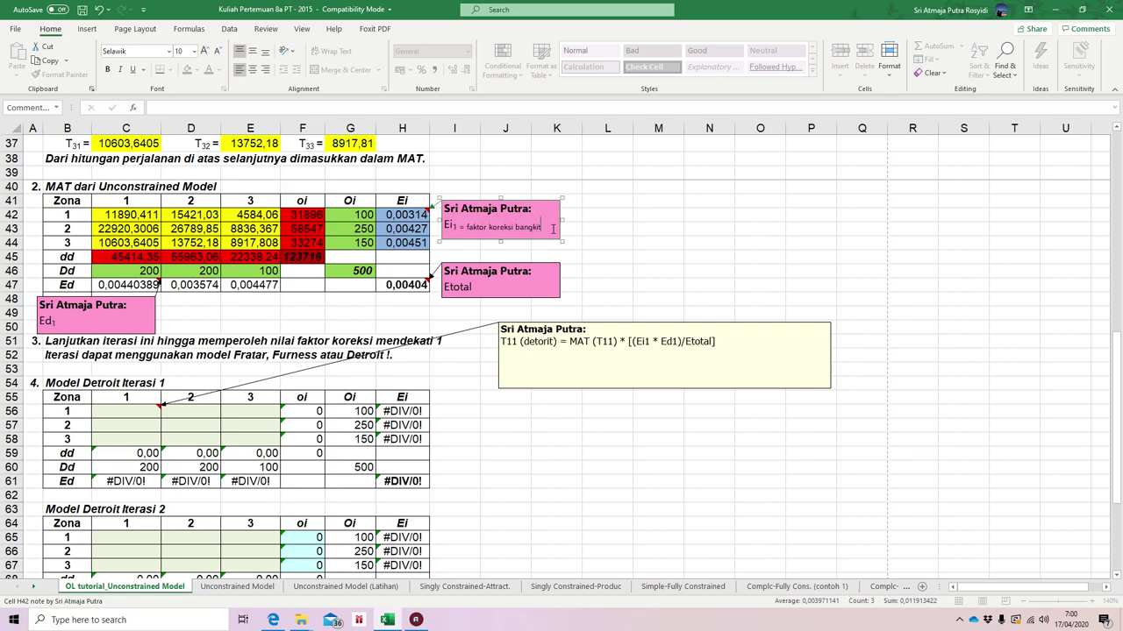
click(75, 321)
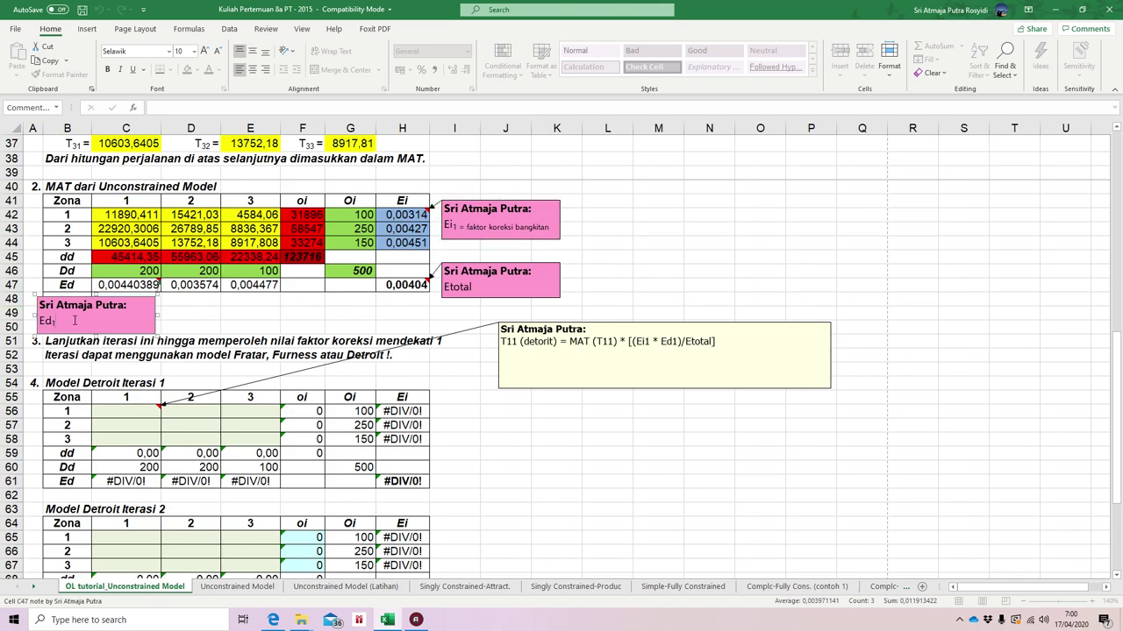
text(=faktor koreksi tarikan)
- Add the calculation "= 500/123716" to the Etotal note on H47
click(494, 286)
text(=)
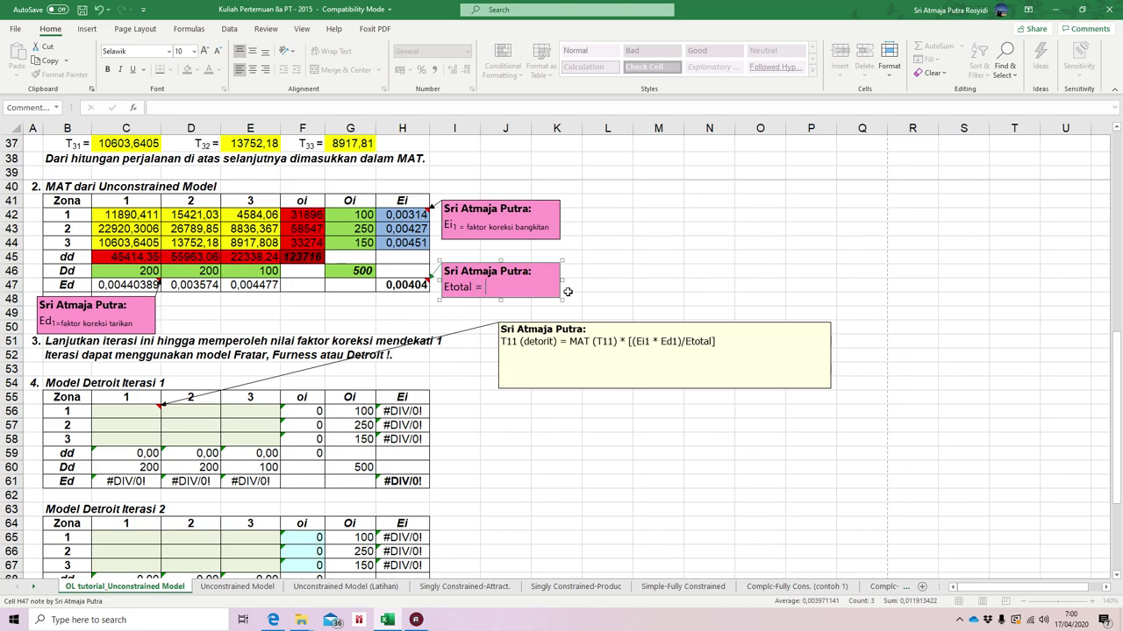
text( 500/123716)
click(609, 273)
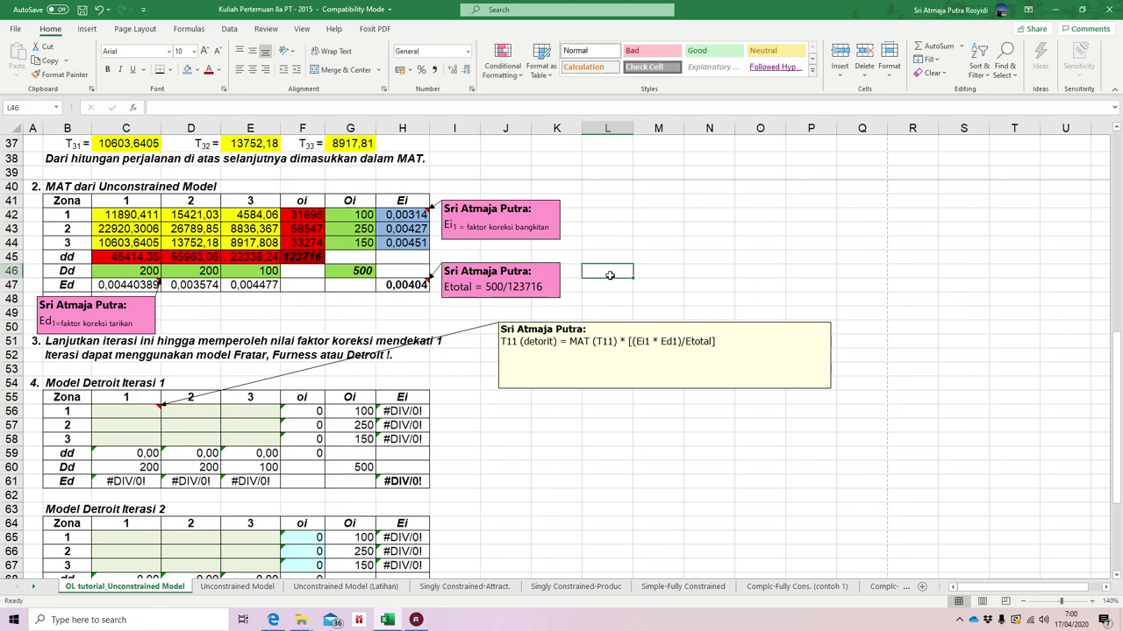
- Widen the Ei1 note on H42 and append the calculation "= 100/31896=0,00314" to its text
click(557, 226)
drag(560, 219, 613, 220)
key(Escape)
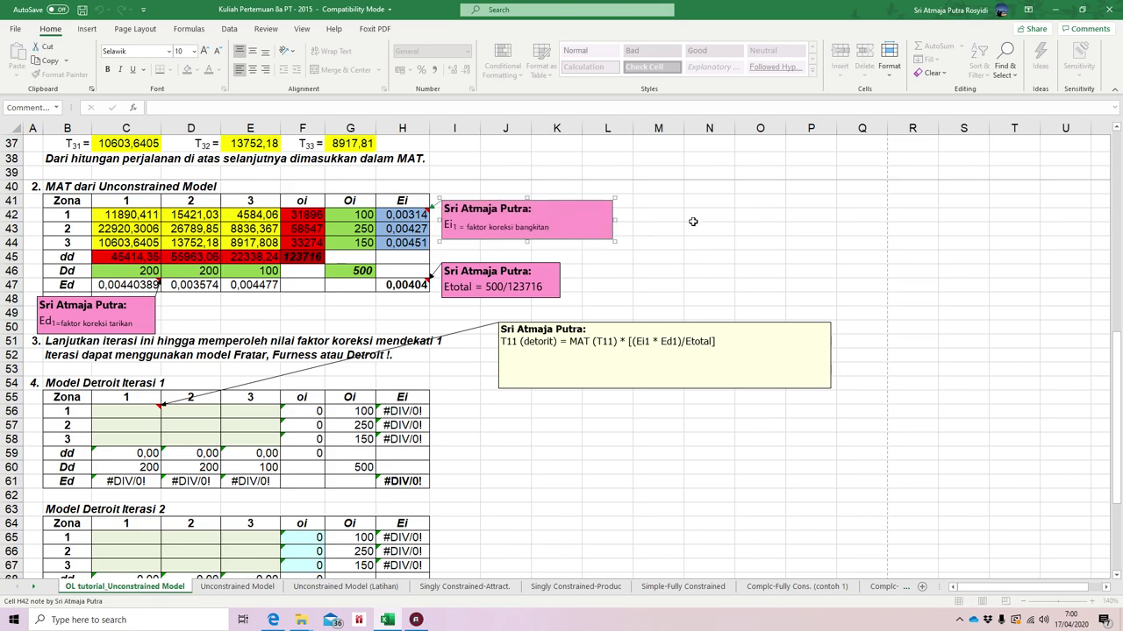
text(=)
text(100)
click(368, 213)
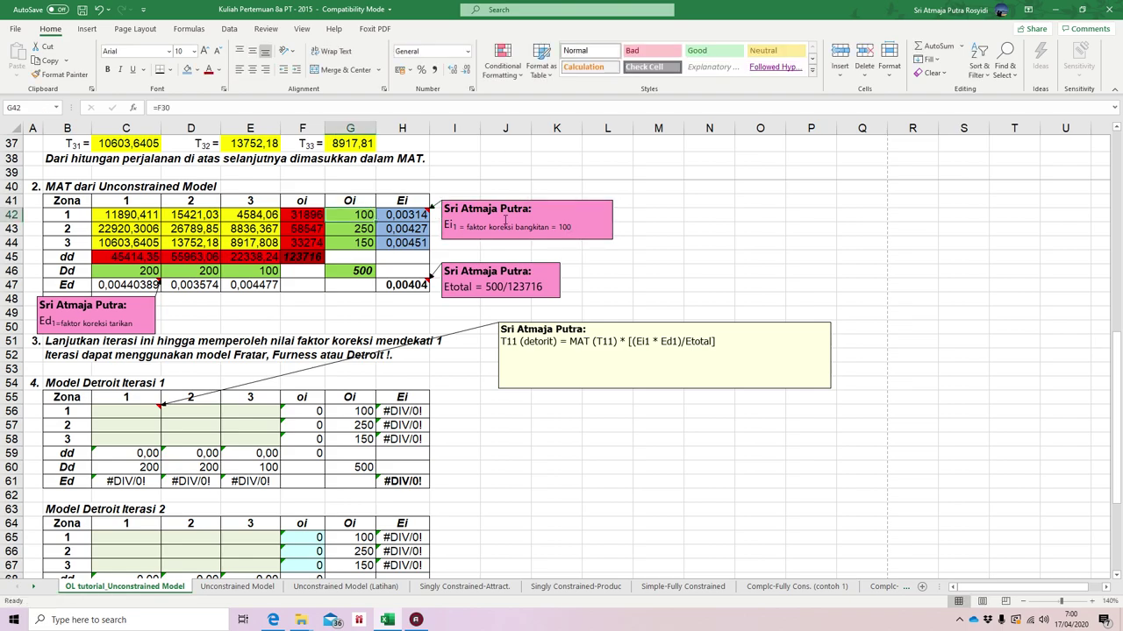
click(570, 227)
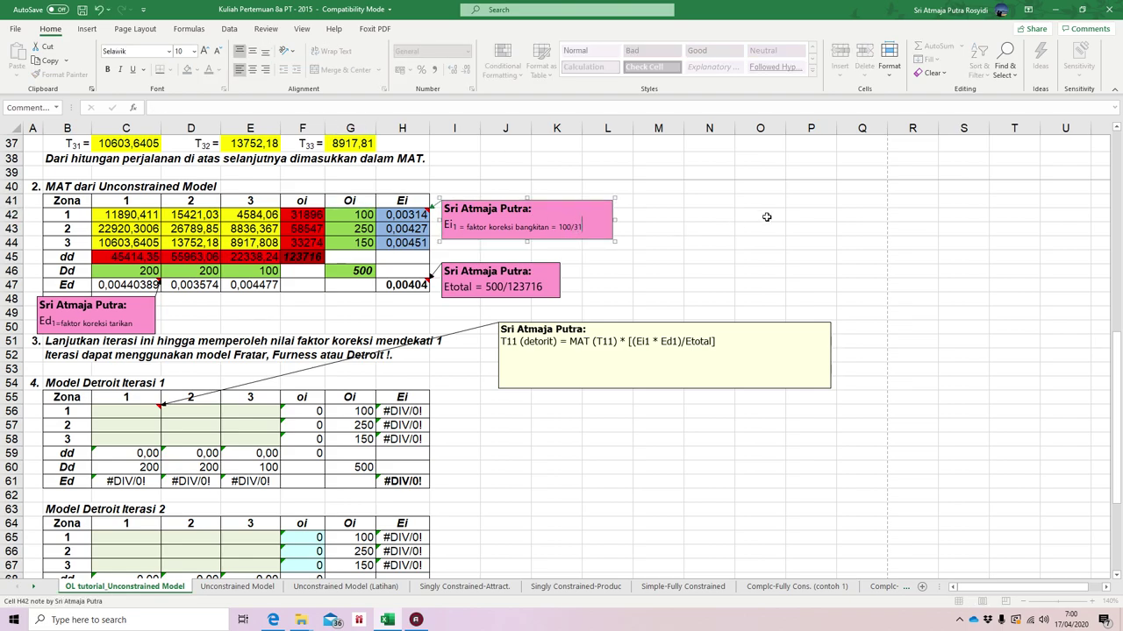
text(896=0,)
drag(615, 221, 645, 221)
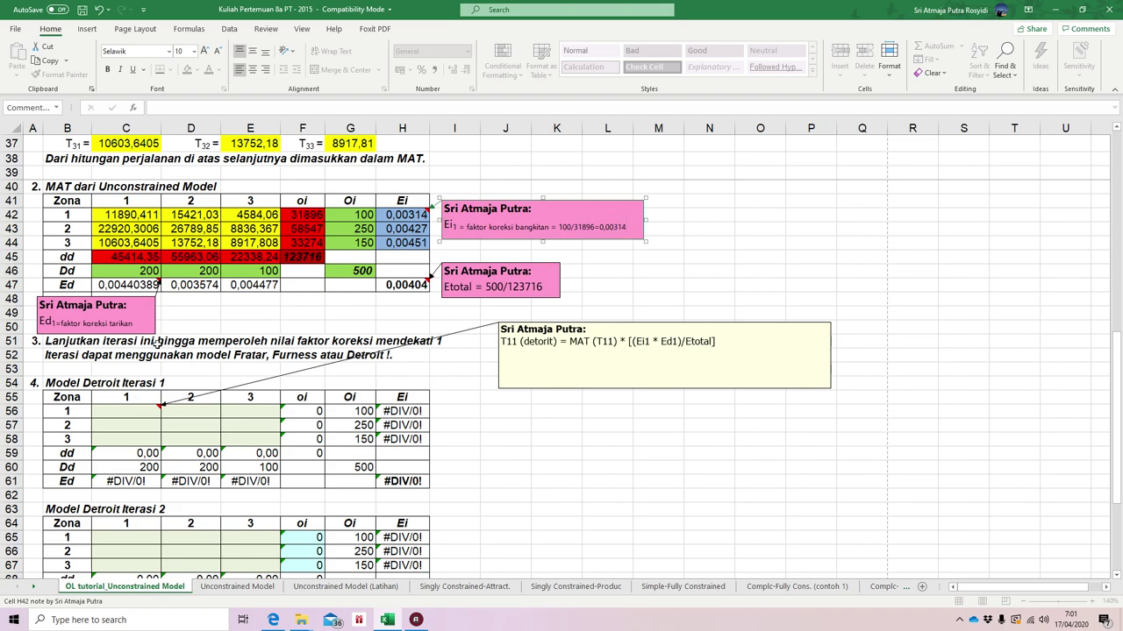
- Widen the Ed1 note on C47 and append the calculation "= 200/45414,35 = 0,00440389" to its text
click(149, 319)
drag(155, 319, 241, 319)
click(163, 323)
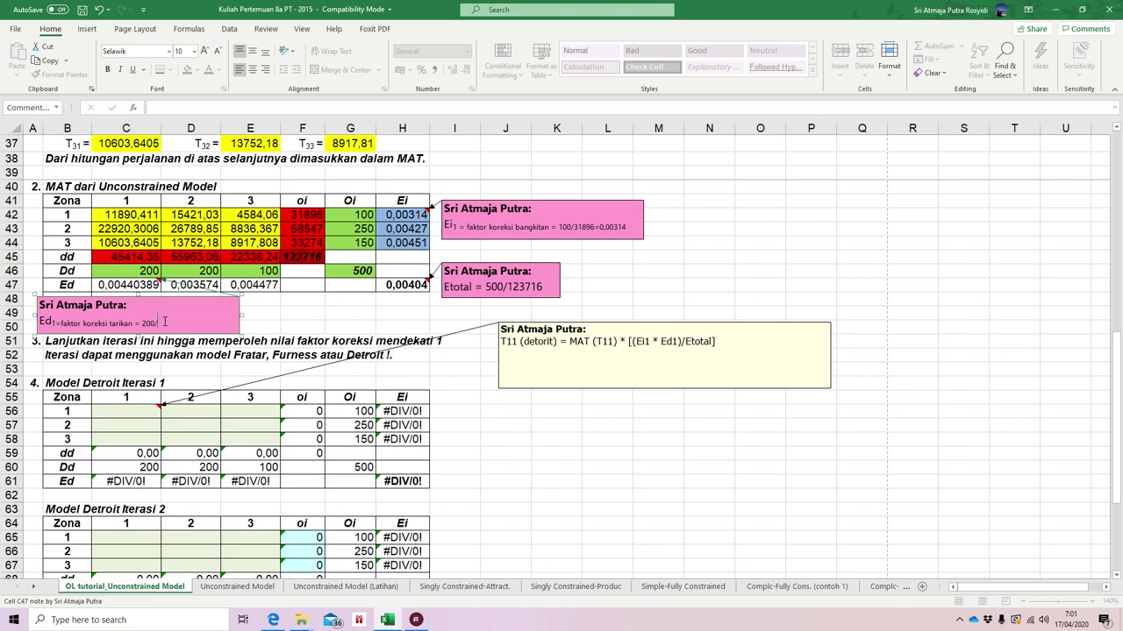
text(= 200/45414,35)
text(= 0,00440389)
click(341, 324)
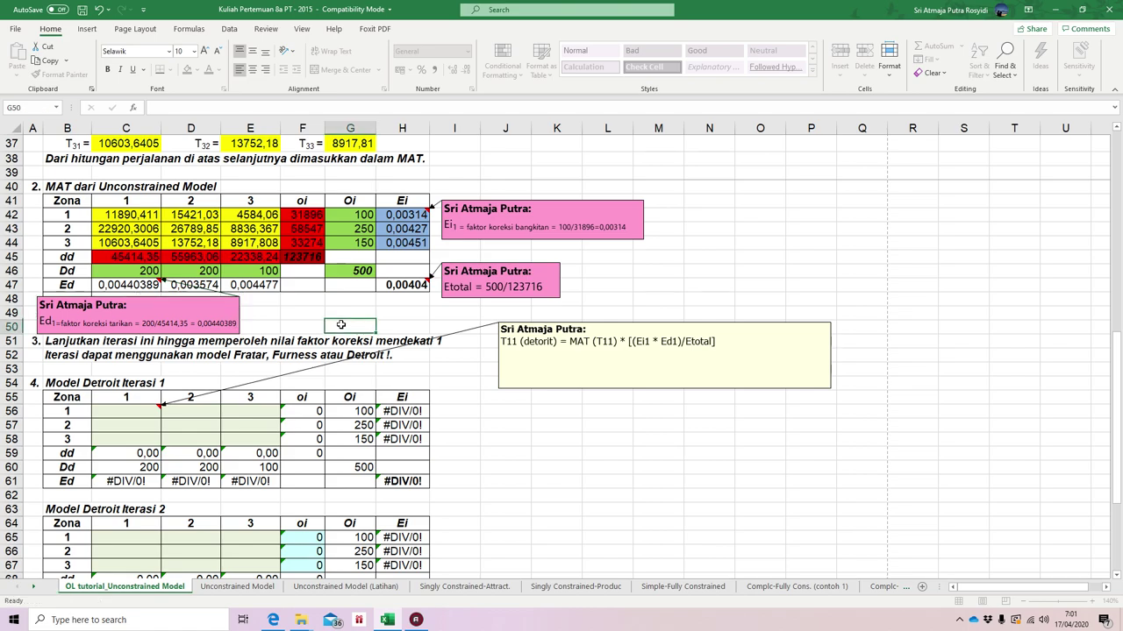
- Check the formulas of the remaining Ed factors in D47:E47 and Ei factors in H43:H44
click(174, 283)
click(252, 285)
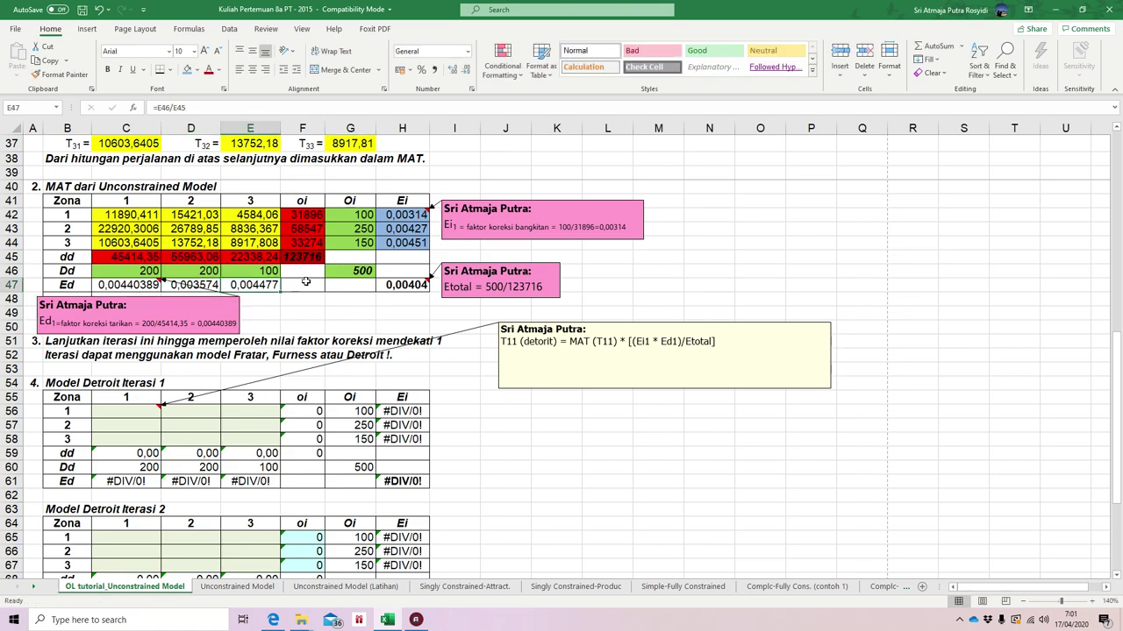
click(404, 228)
click(403, 243)
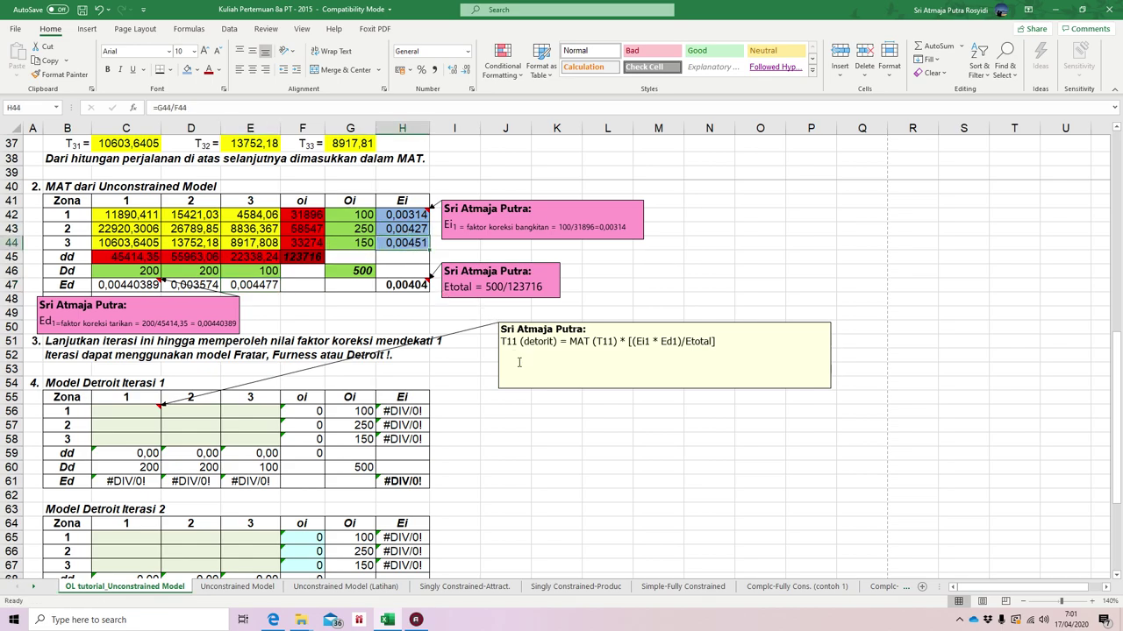
- Begin the Detroit iteration 1 formula in C56 as =C42*$H$42*, with the Ei1 reference made absolute
click(143, 412)
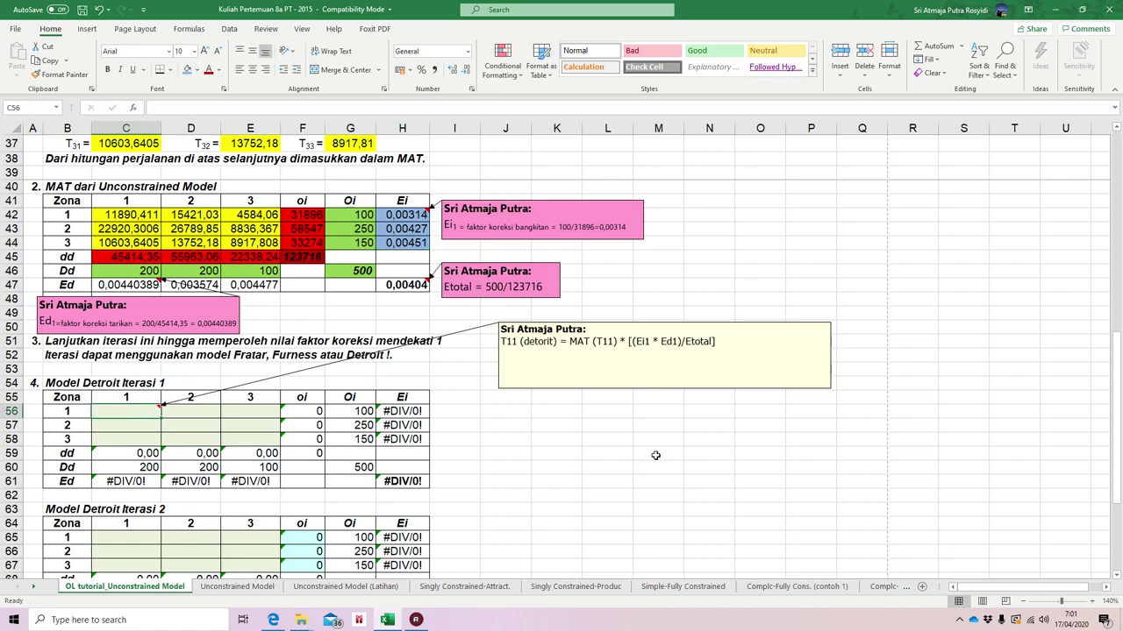
text(=)
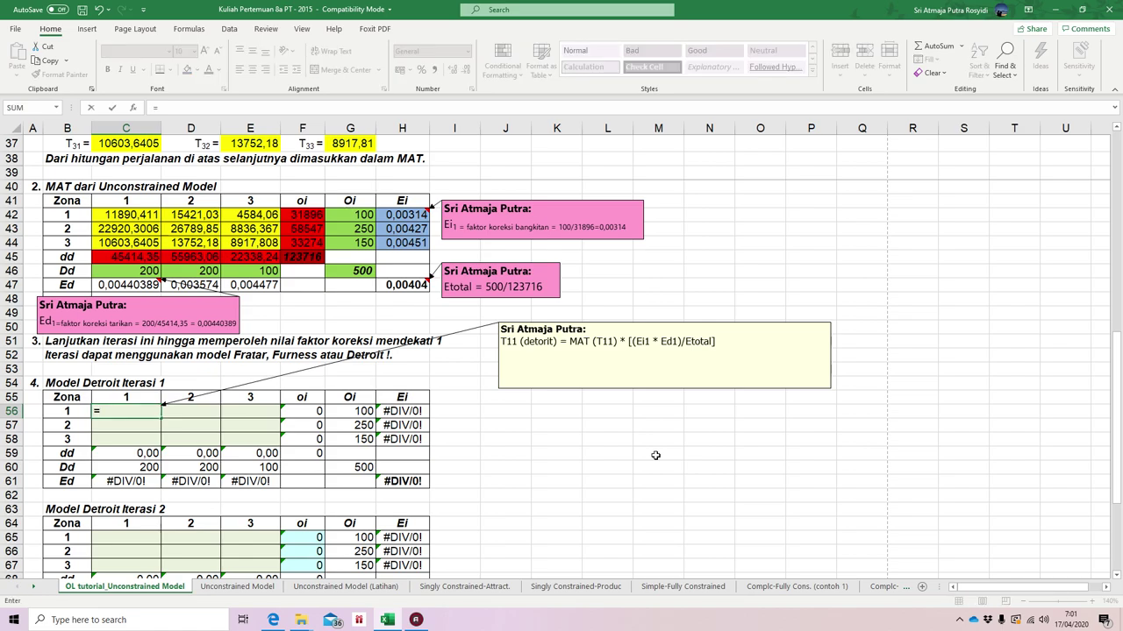
click(129, 216)
text(*)
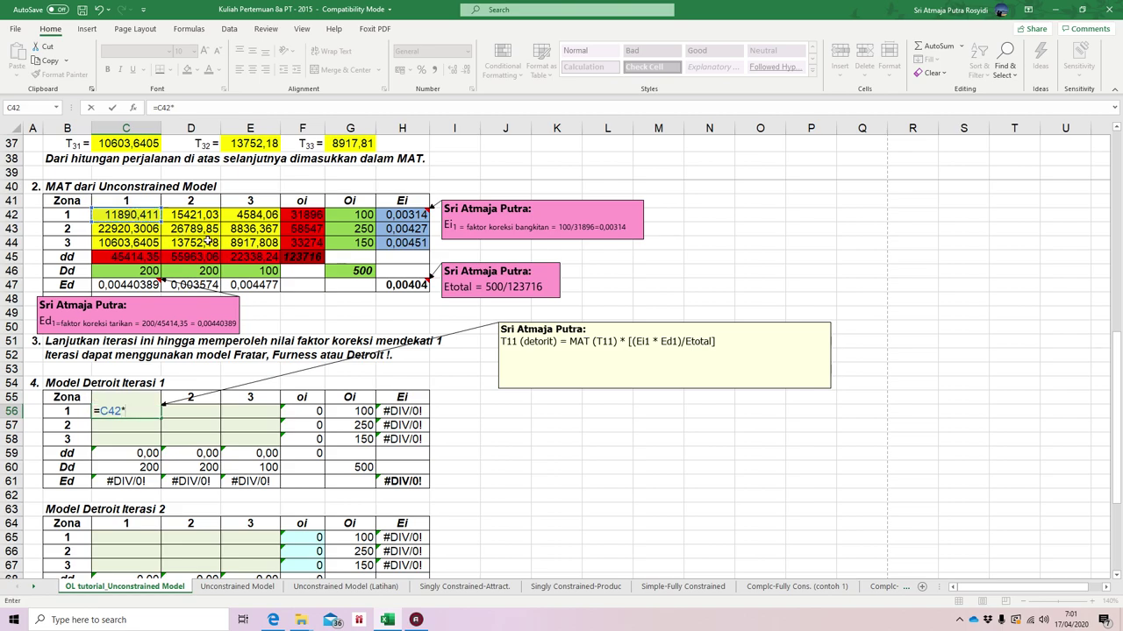
click(399, 215)
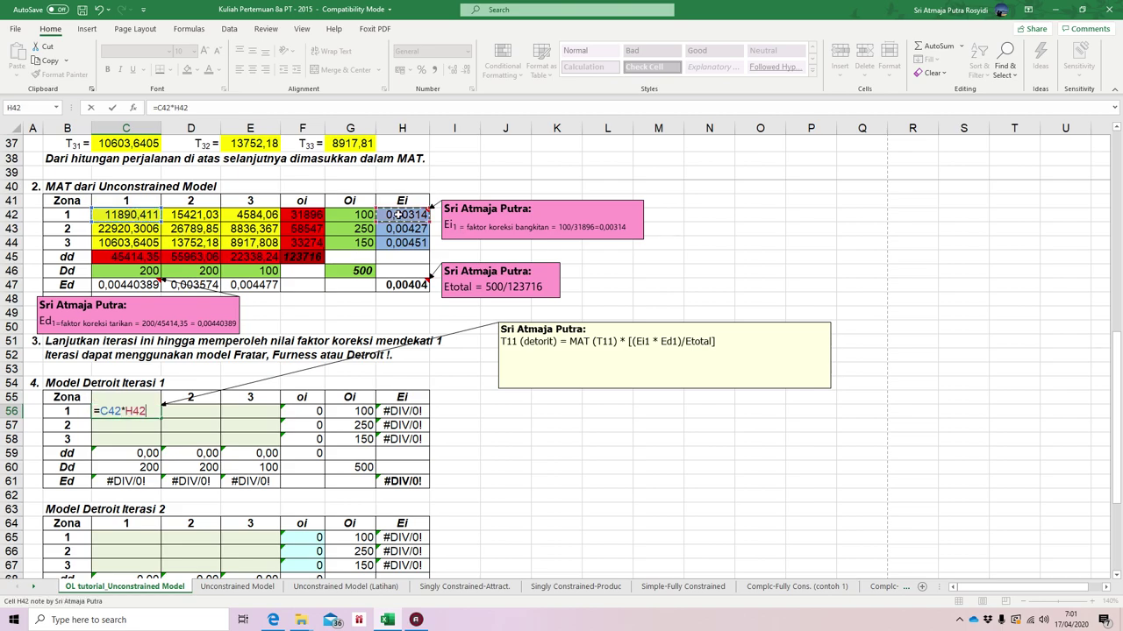
key(F2)
key(Left)
key(Left)
key(Left)
text($H)
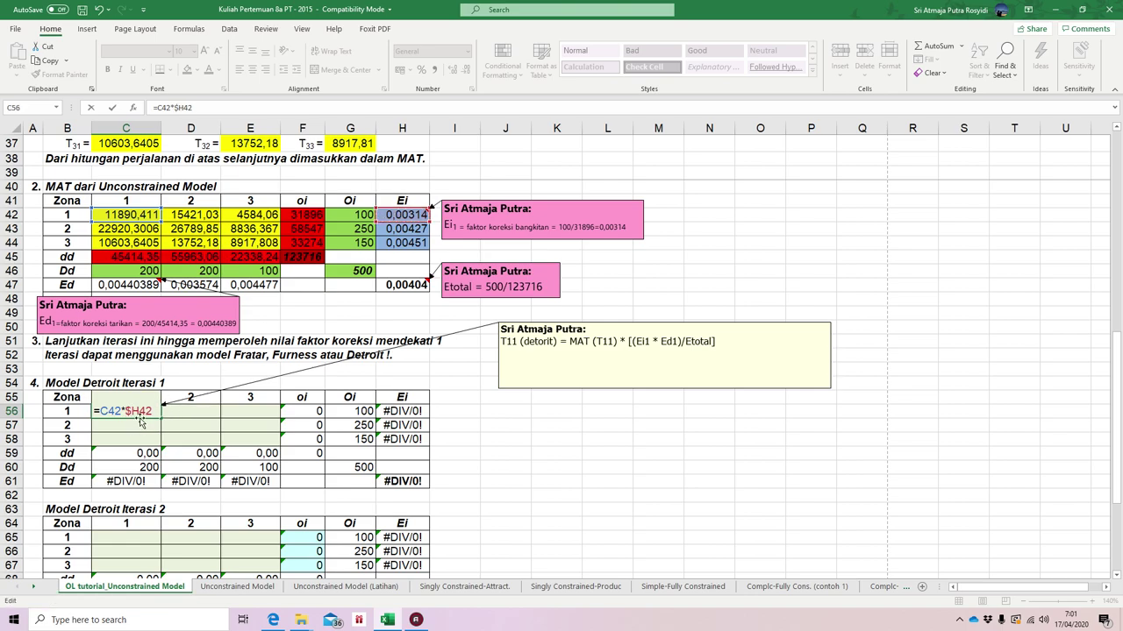
text($42*)
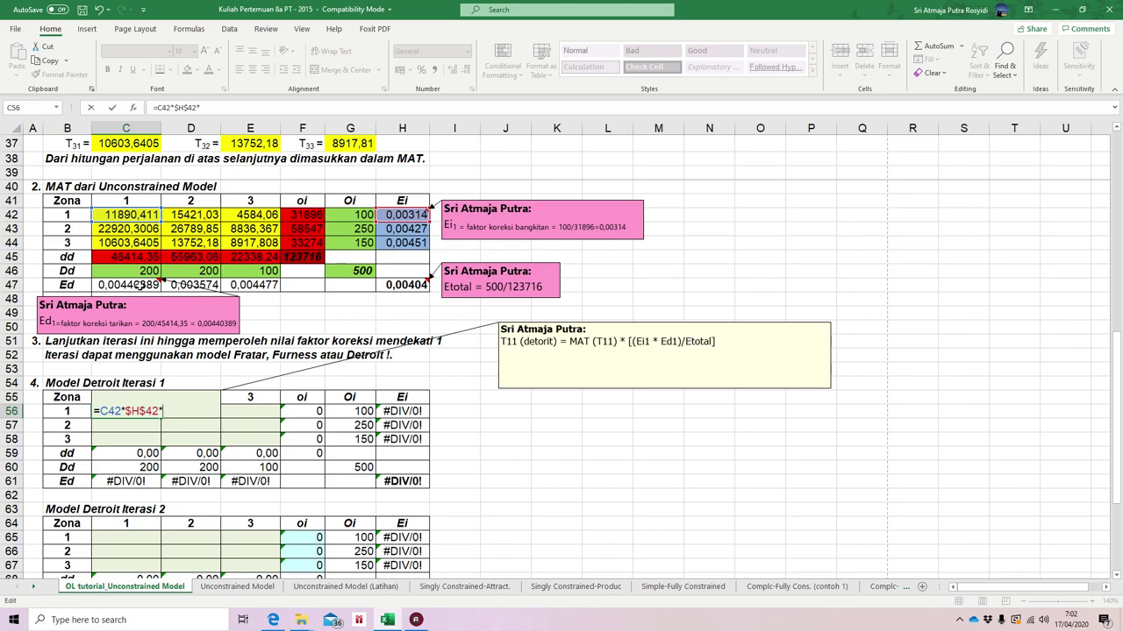
- Complete the C56 formula as =C42*$H$42*C47/$H$47 and fill it across to E56
click(139, 285)
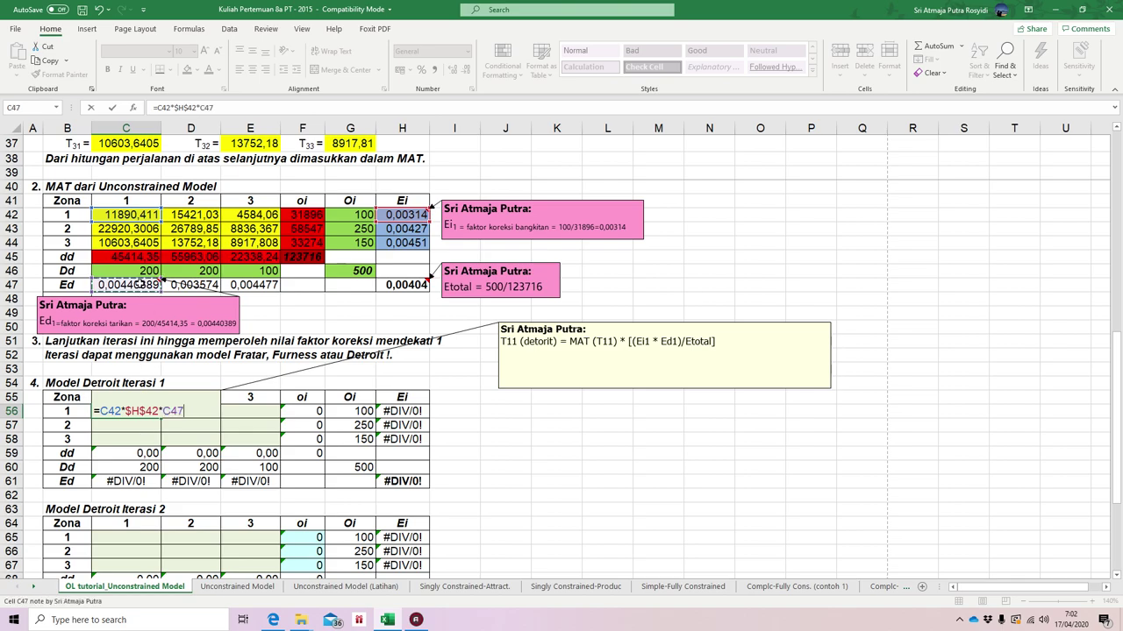
text(/)
click(405, 285)
click(217, 106)
text($H$47)
key(Right)
text($)
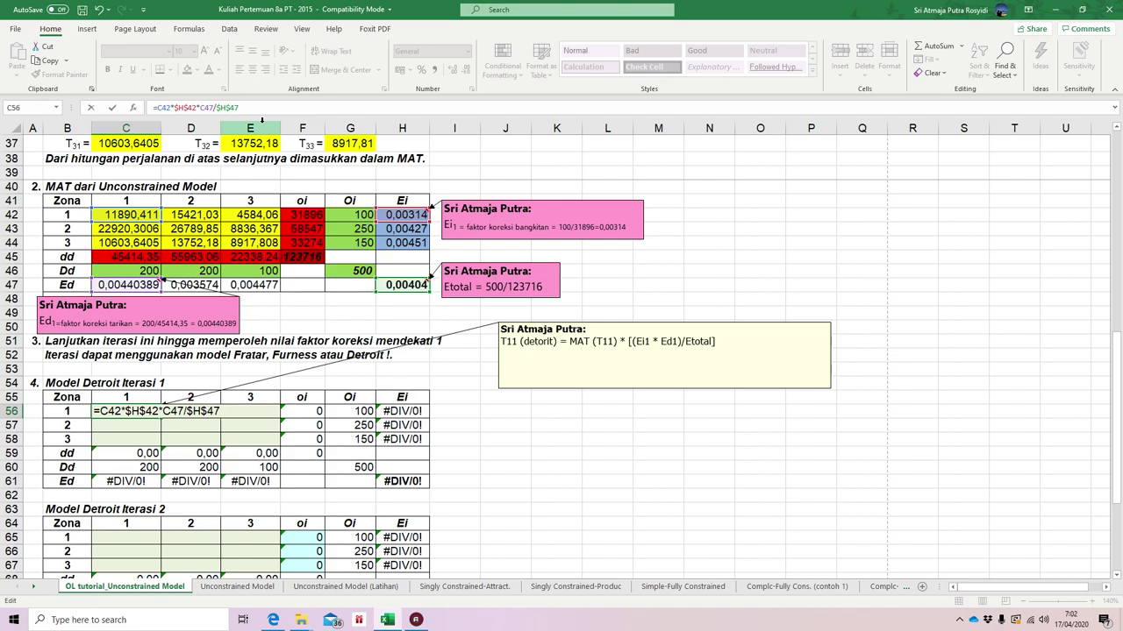
key(ctrl+Return)
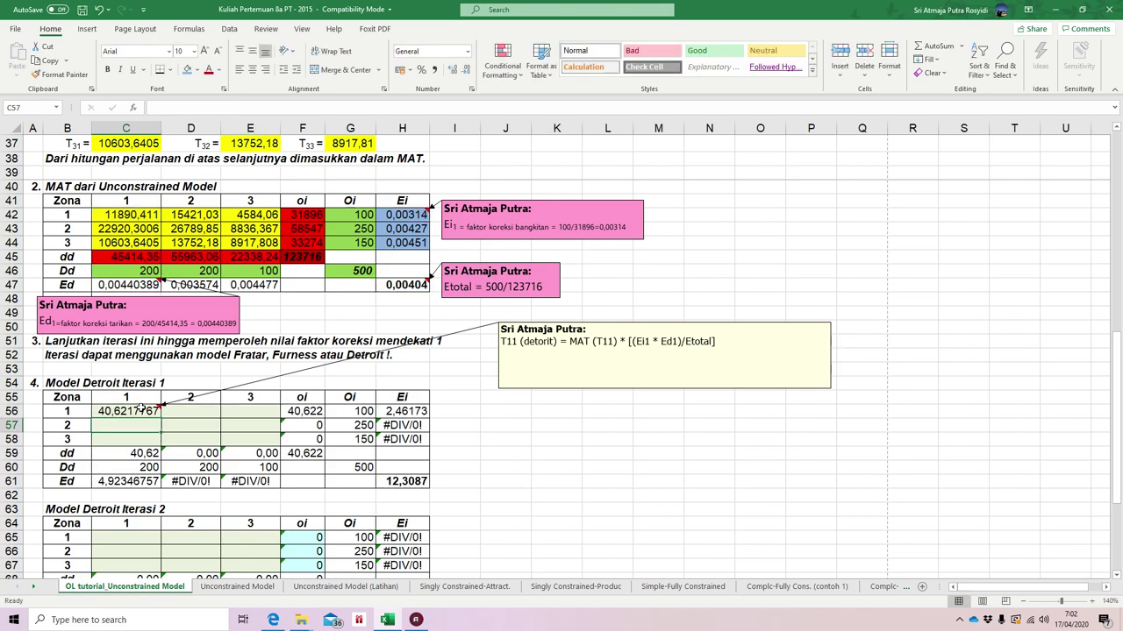
drag(161, 417, 254, 424)
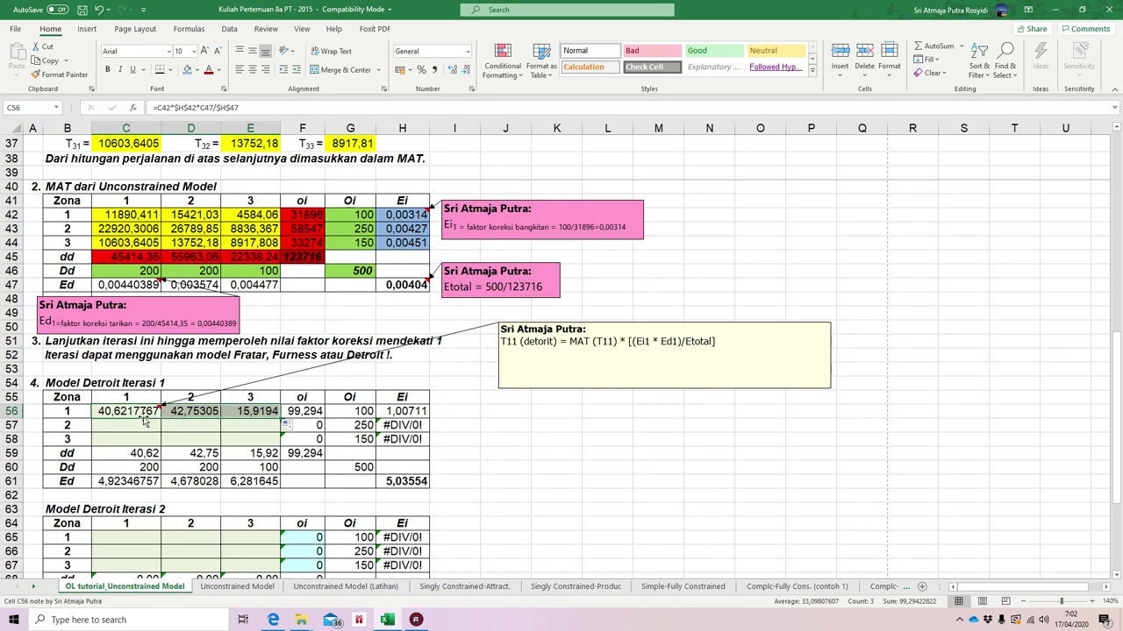
- Begin the zone 2 Detroit iteration 1 formula in C57 as =C43*$H$43, with the Ei2 reference made absolute
click(145, 422)
text(=)
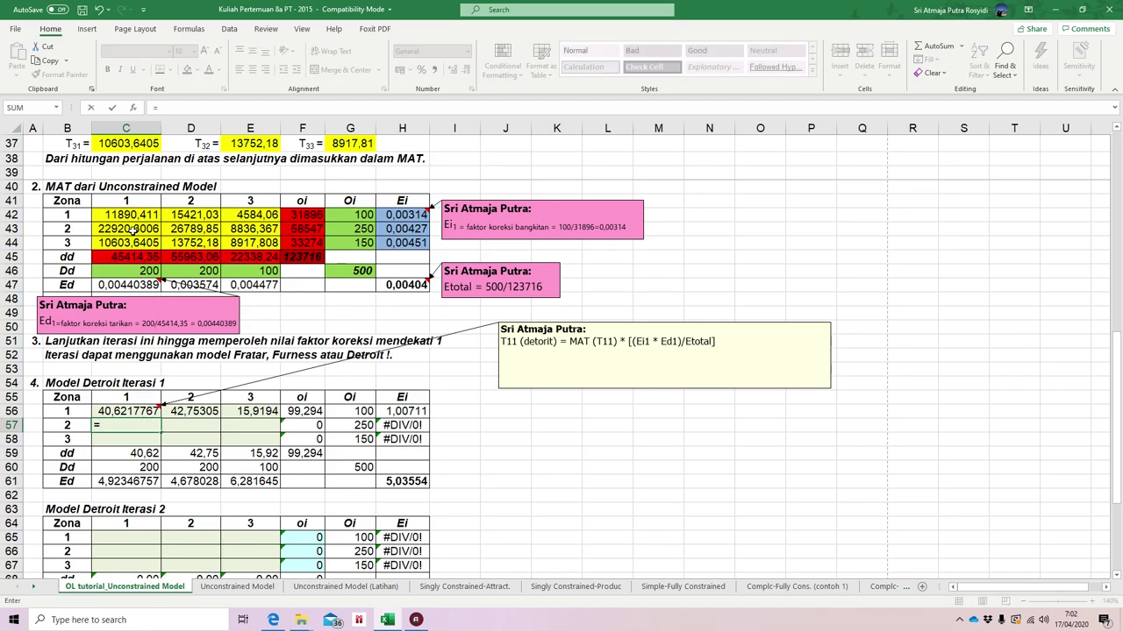
click(130, 229)
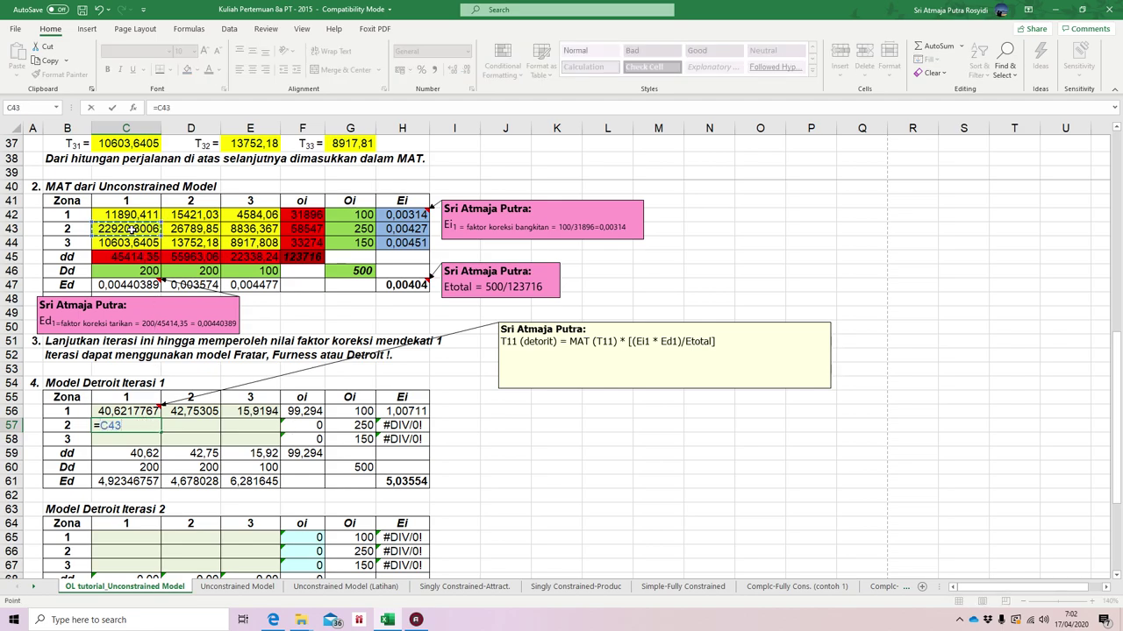
text(*)
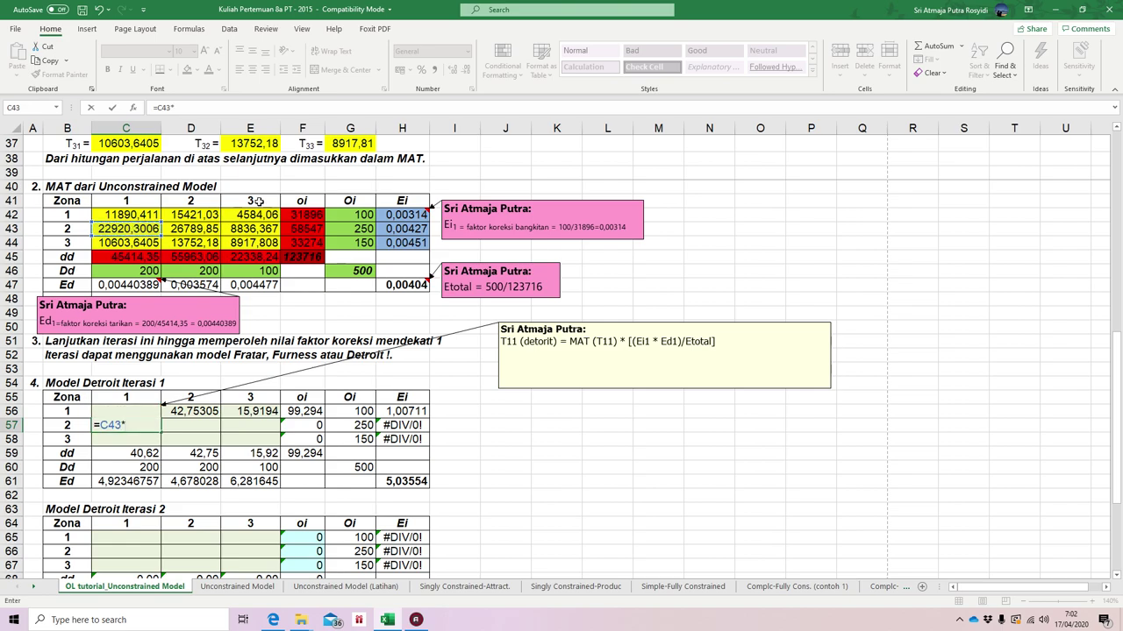
click(412, 229)
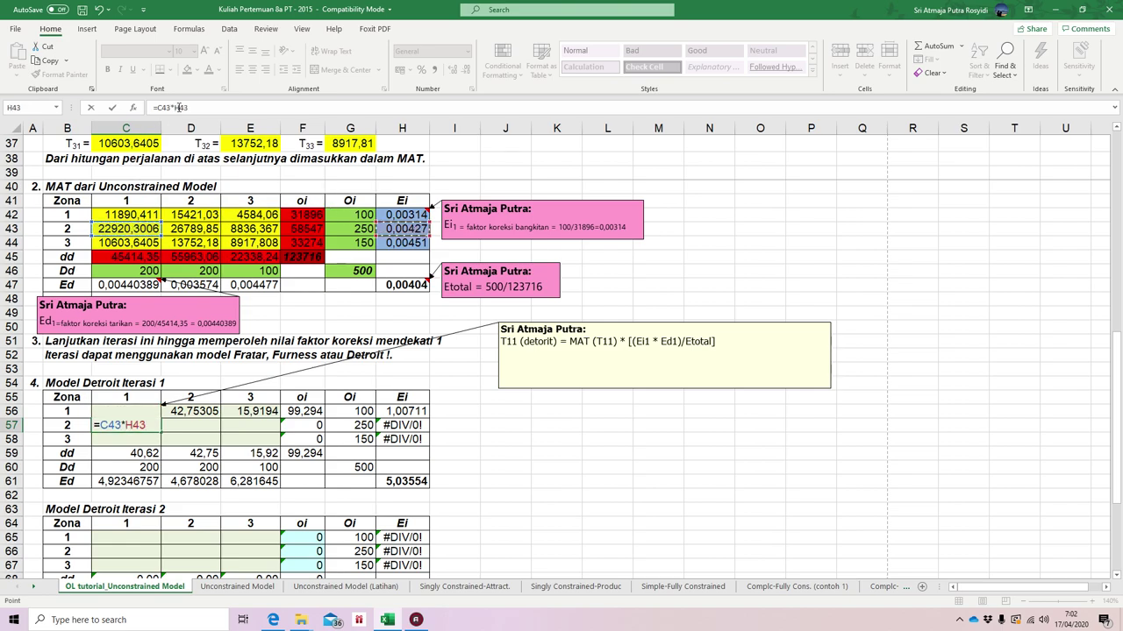
click(182, 107)
text($)
click(182, 107)
text($43)
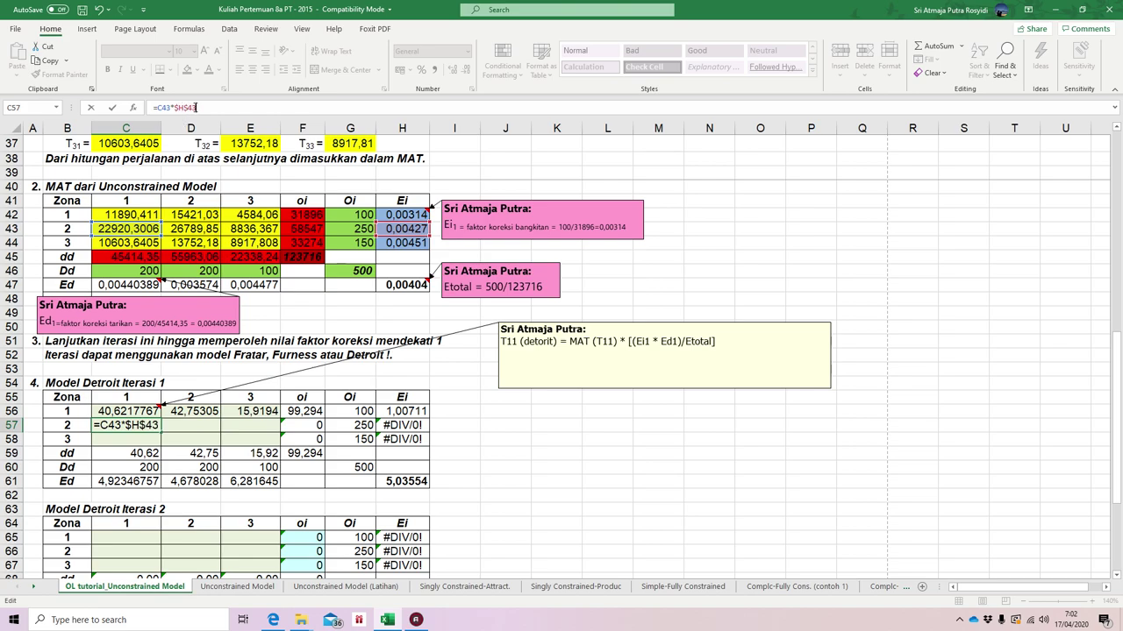
- Complete the C57 formula as =C43*$H$43*C47/$H$47 and fill it across to E57
text(*)
click(138, 287)
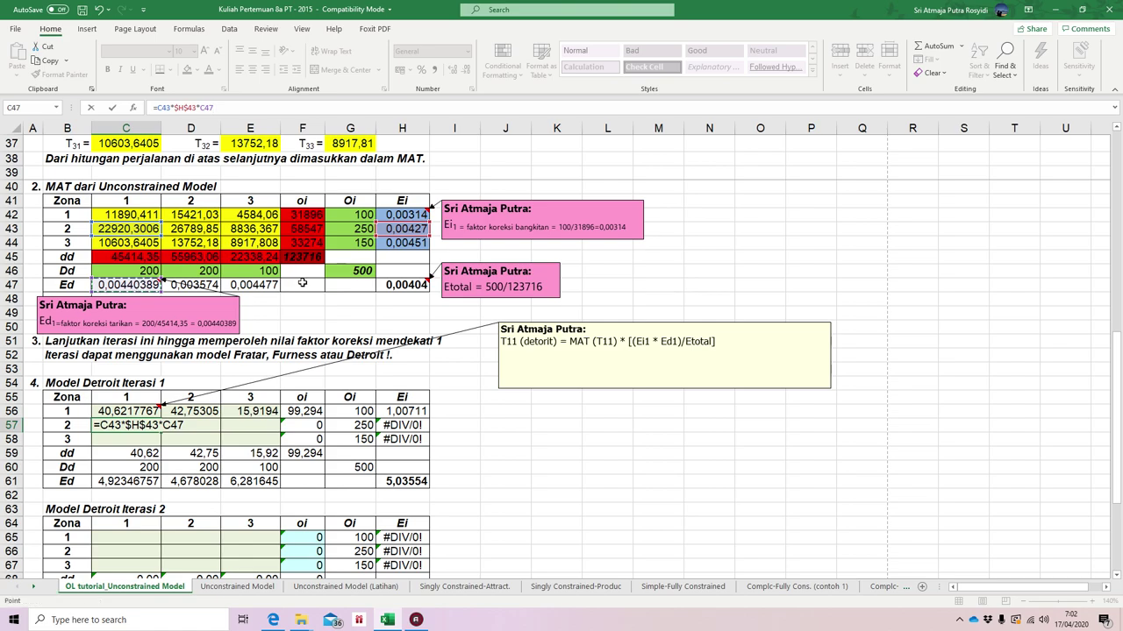
text(*)
click(409, 289)
click(218, 107)
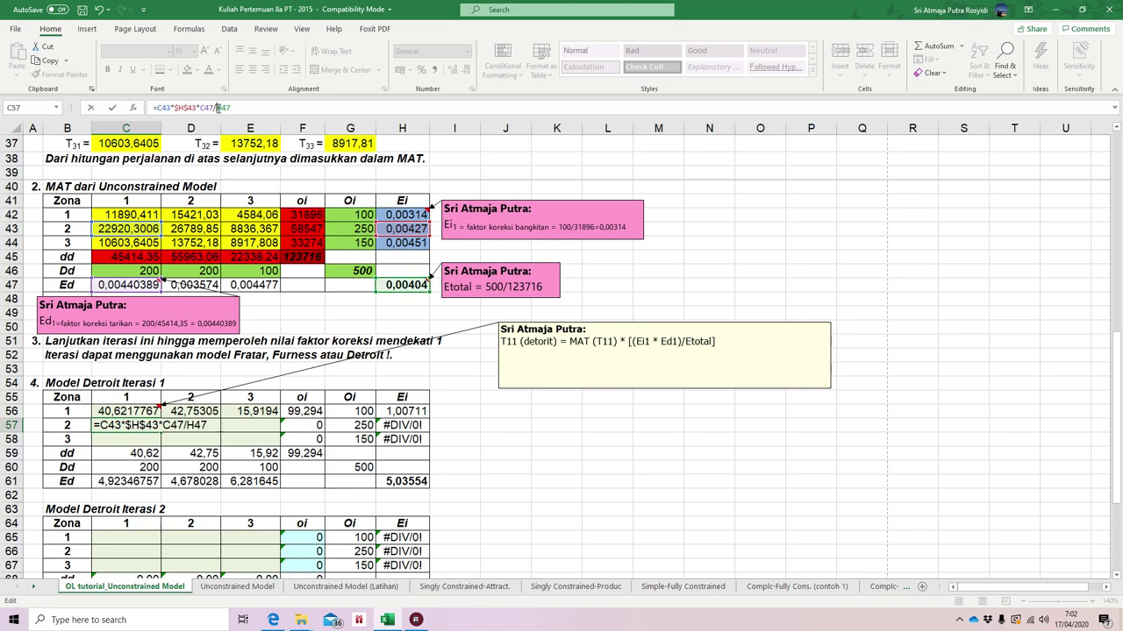
text($H$)
key(ctrl+Return)
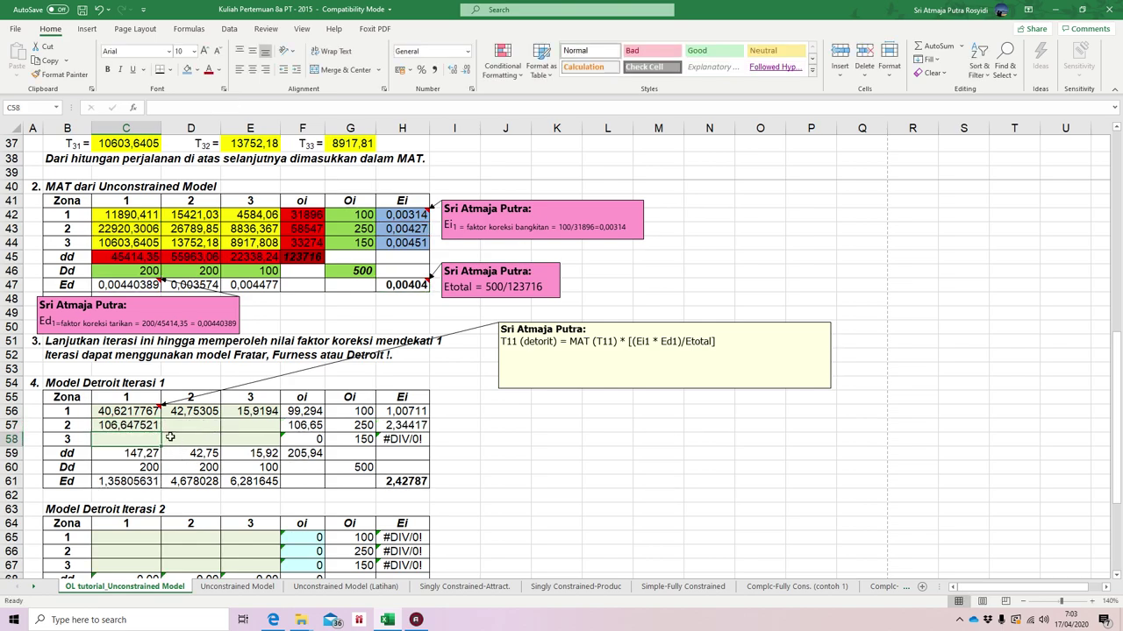
drag(160, 433, 274, 431)
- Begin the zone 3 Detroit iteration 1 formula in C58 as =C44*$H$44, with the Ei3 reference made absolute
click(135, 437)
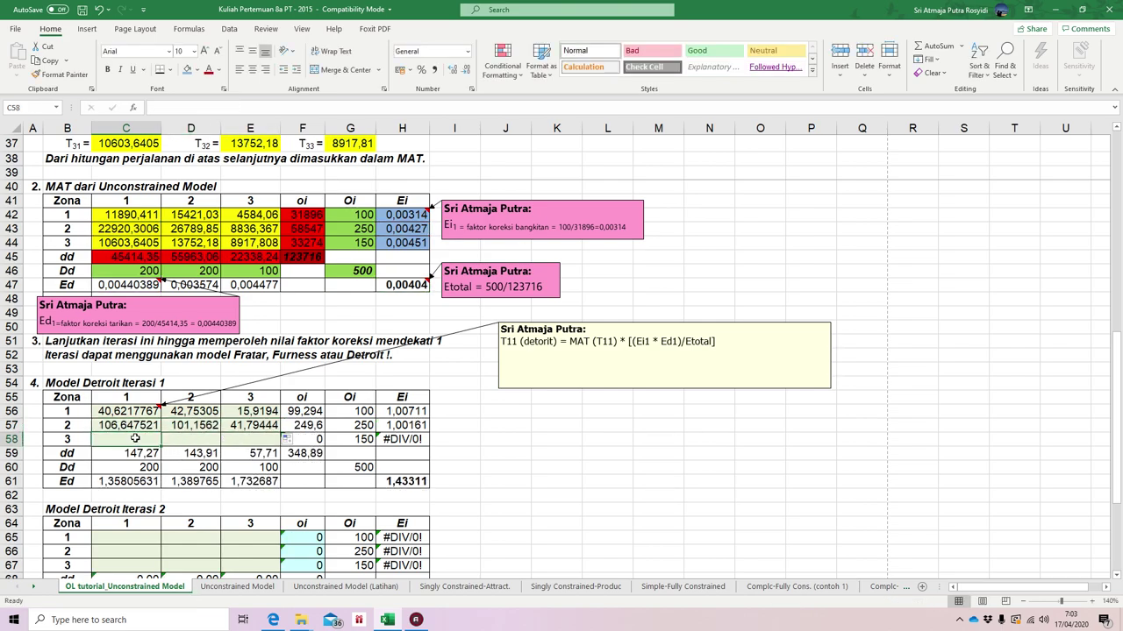
text(=)
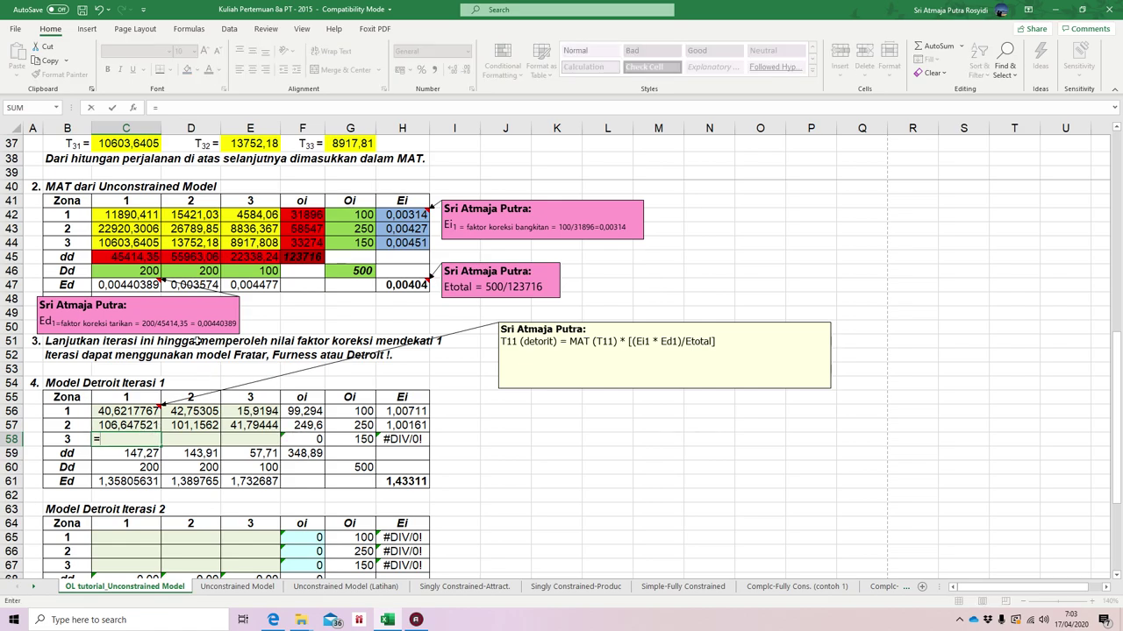
click(140, 246)
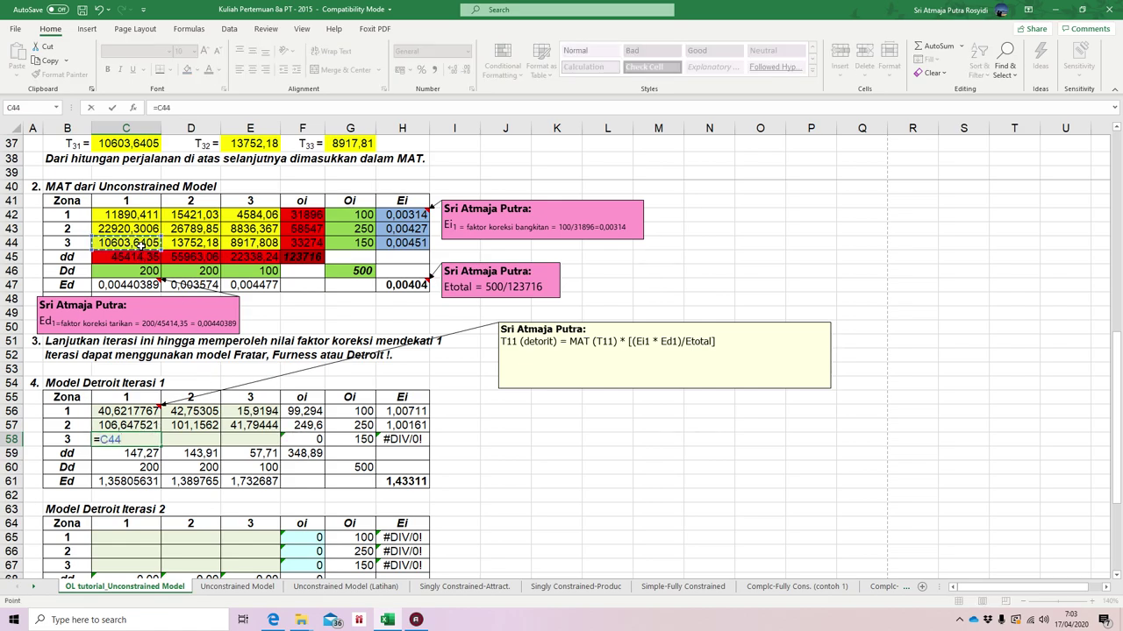
text(*)
click(394, 243)
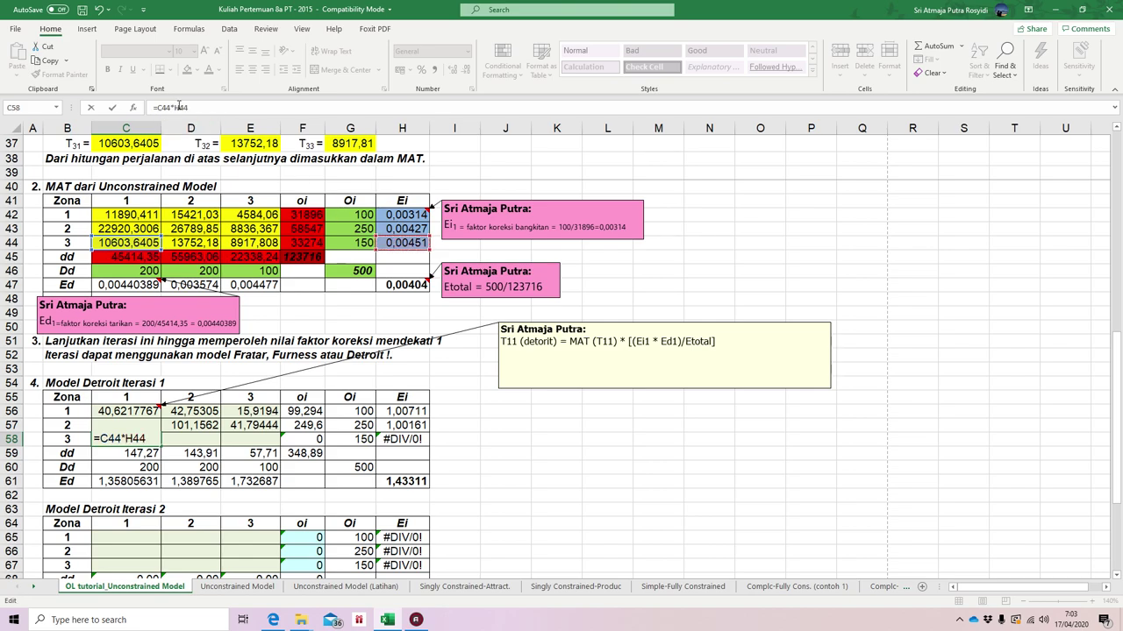
click(175, 106)
text($)
click(183, 106)
text($44)
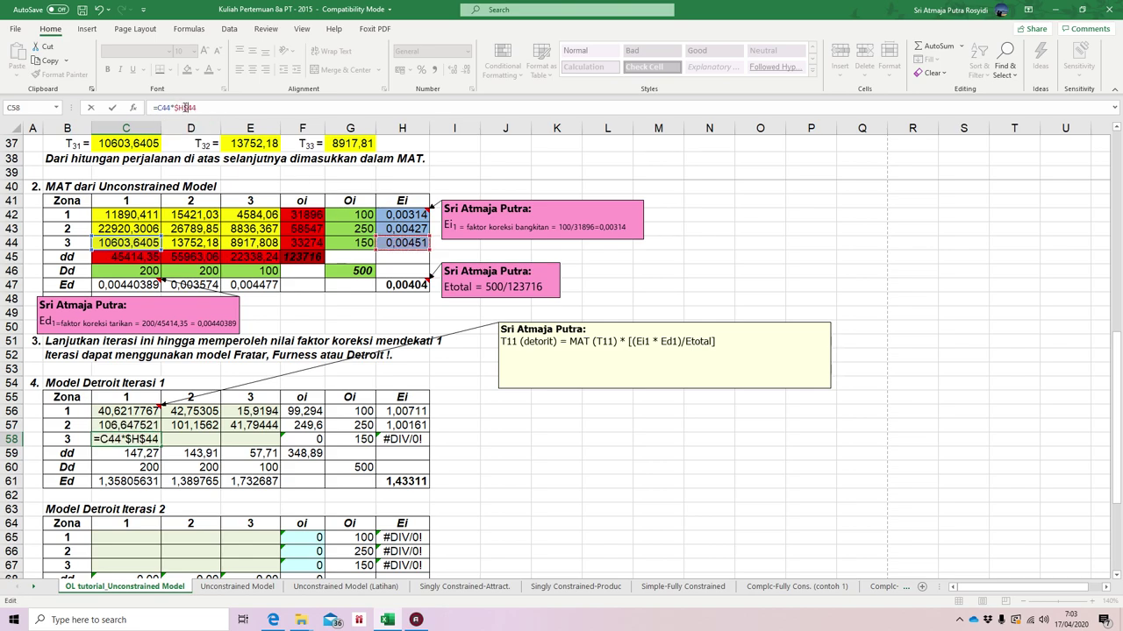
- Complete the C58 formula as =C44*$H$44*C47/$H$47 and fill it across to E58
text(*)
click(137, 285)
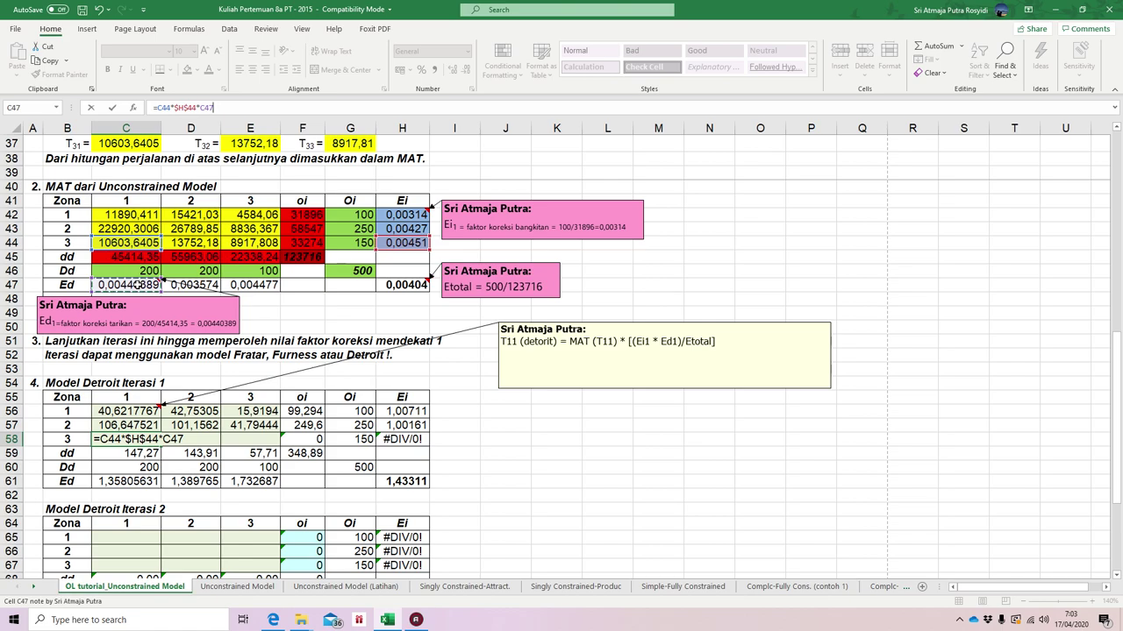
text(/)
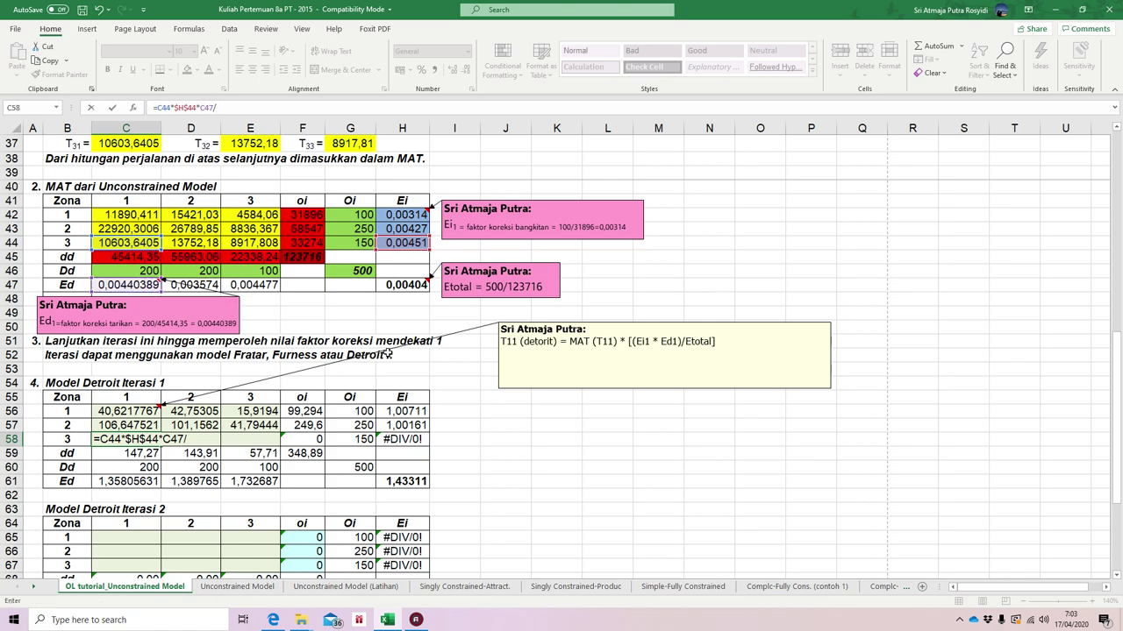
click(405, 285)
click(235, 107)
key(F4)
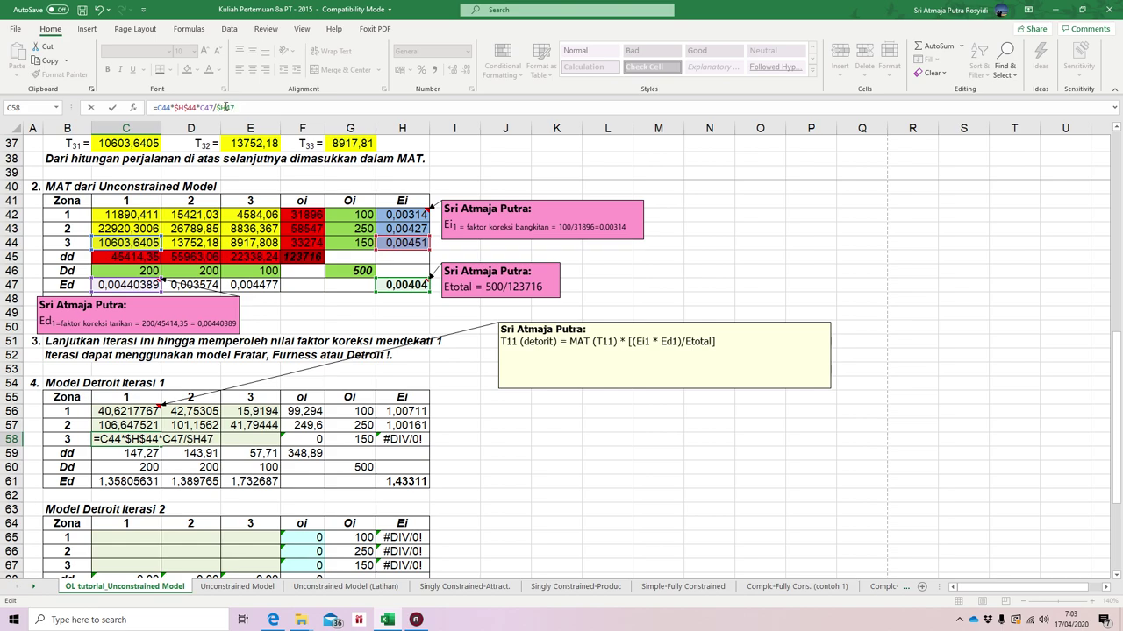
key(ctrl+Return)
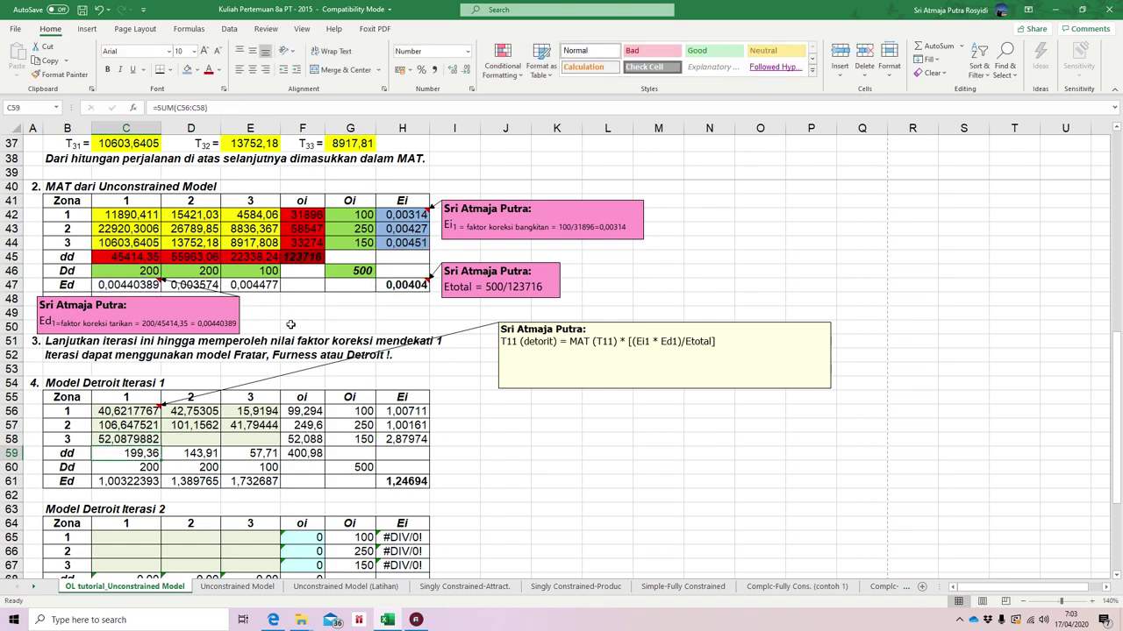
drag(160, 446, 267, 444)
click(550, 467)
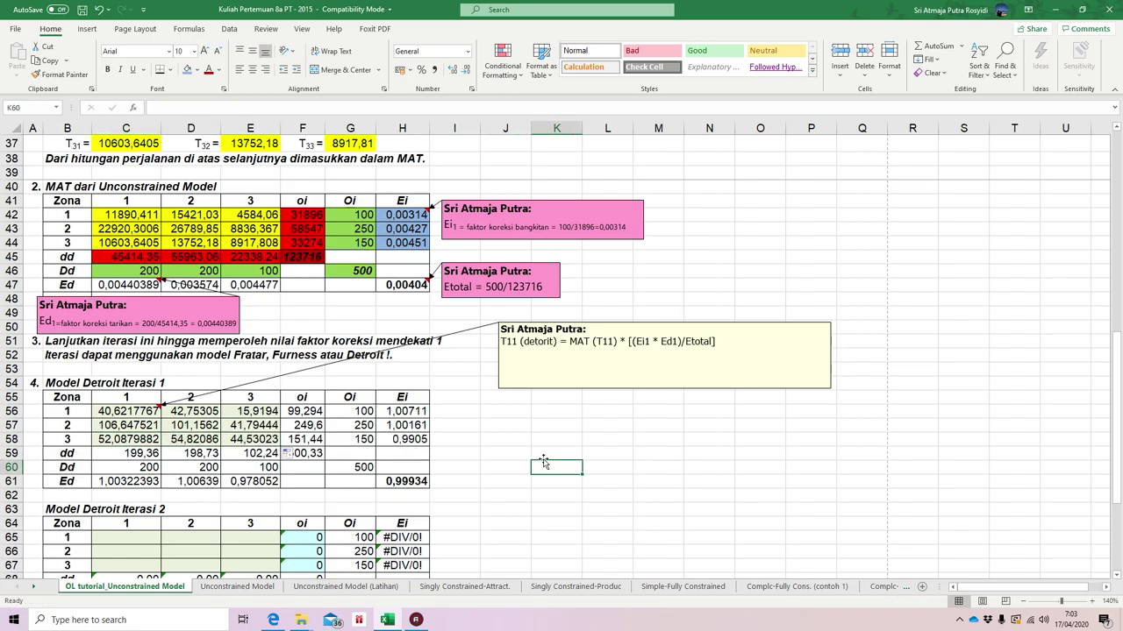
- Shade the Detroit iteration 1 trip cells C56:E58 yellow
scroll(546, 463, down, 2)
scroll(542, 458, up, 1)
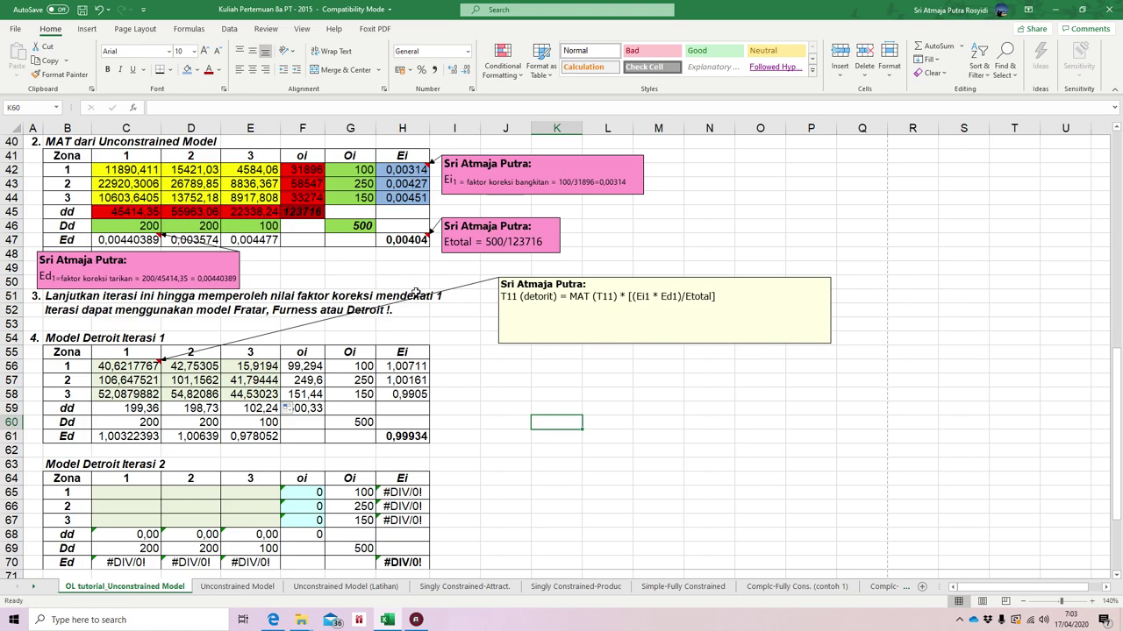
drag(402, 367, 399, 395)
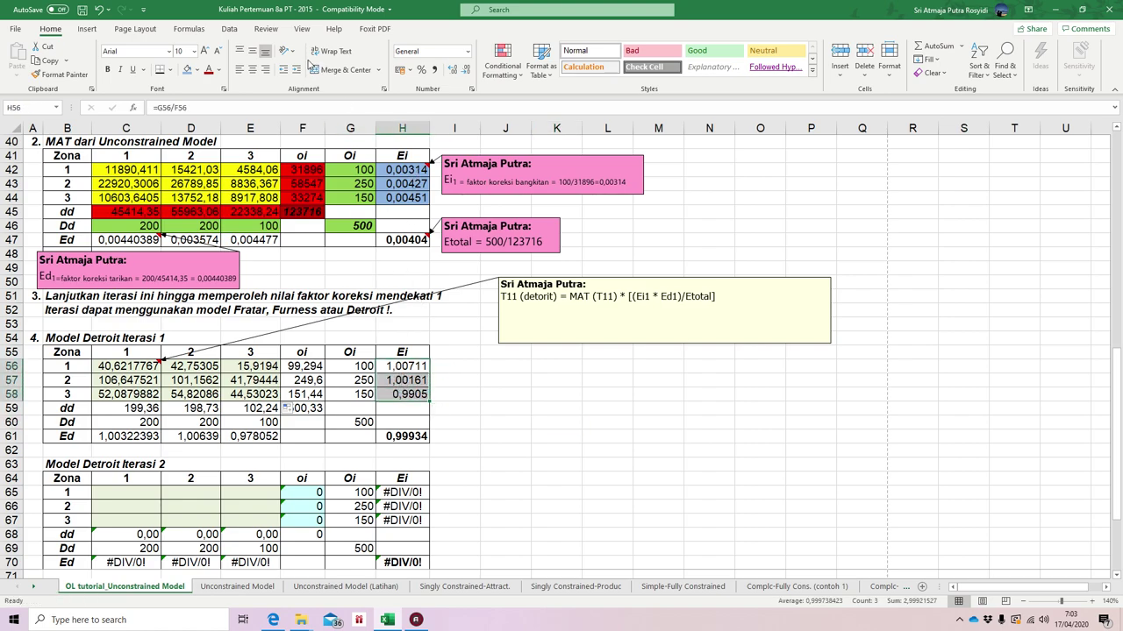
drag(122, 368, 263, 395)
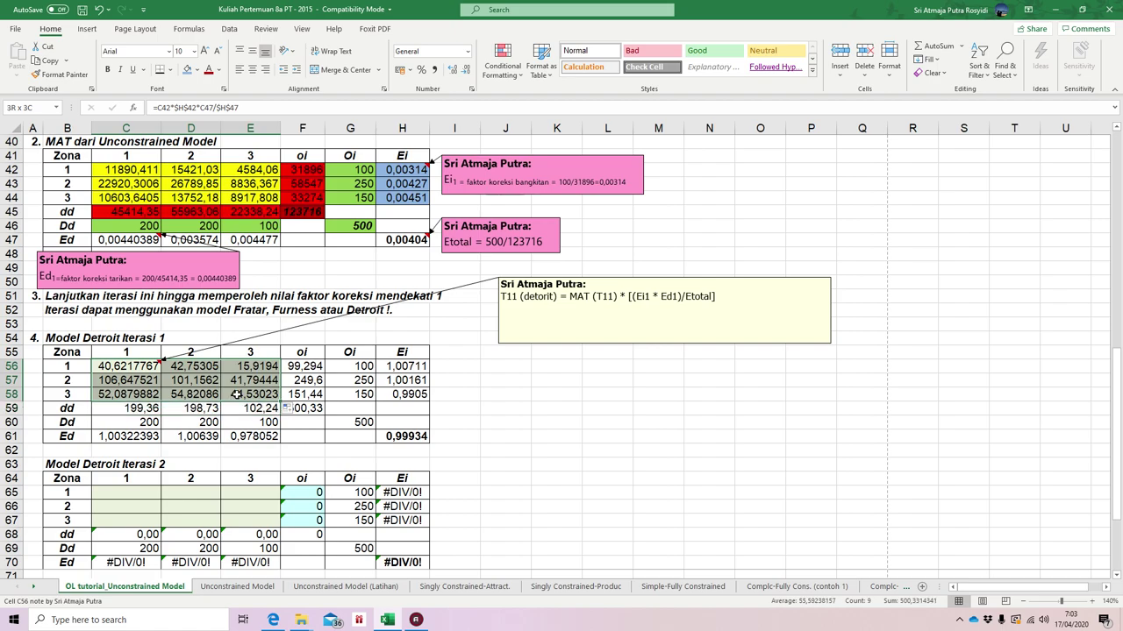
click(196, 70)
click(215, 167)
click(344, 408)
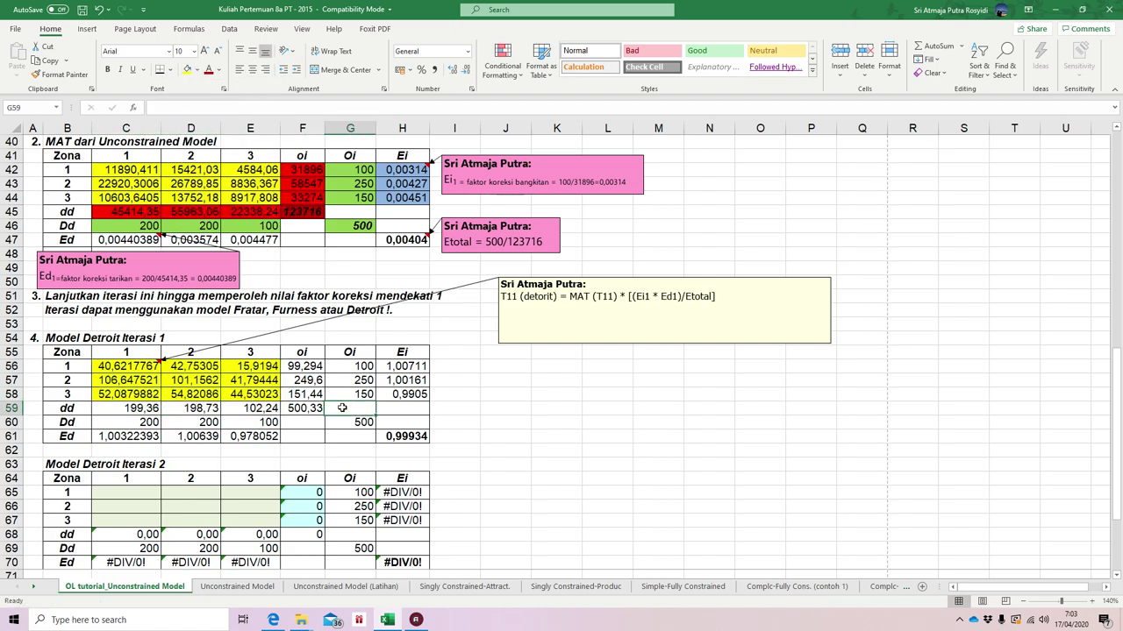
- Shade the iteration 1 correction factors yellow: Ed in C61:E61, Ei in H56:H58 and the total factor in H61
drag(131, 436, 254, 438)
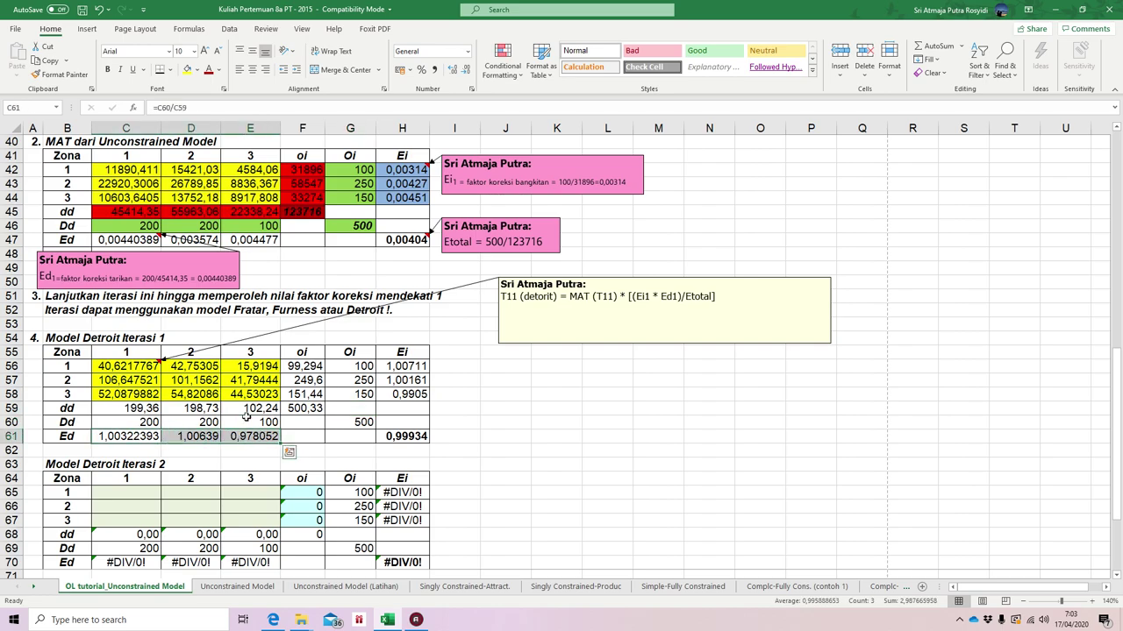
click(186, 70)
drag(401, 365, 401, 394)
click(188, 71)
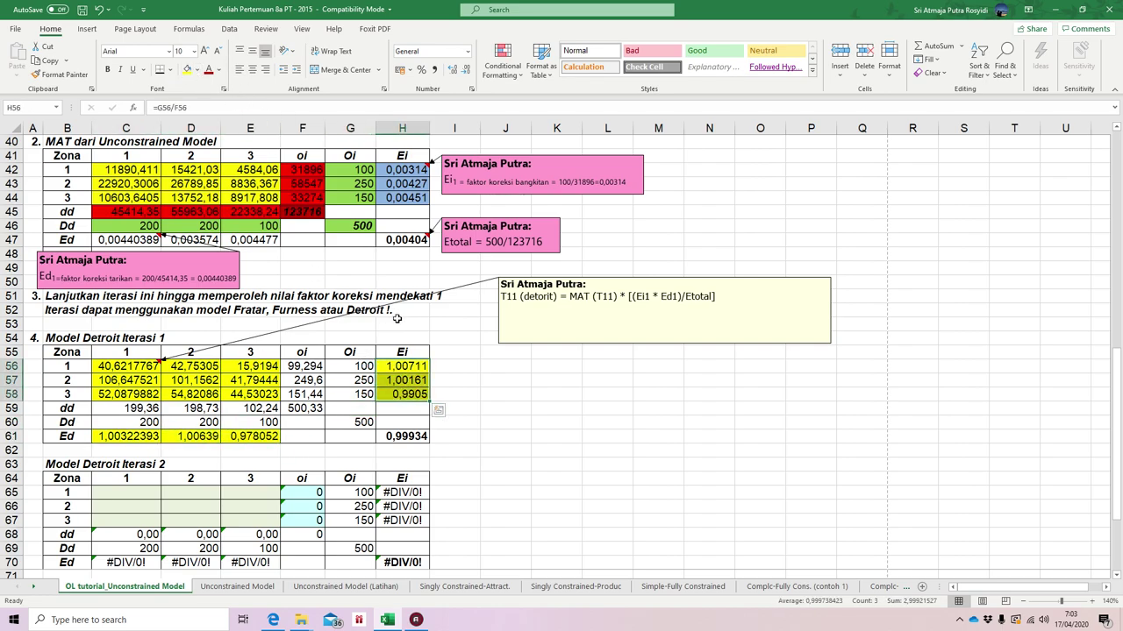
click(490, 392)
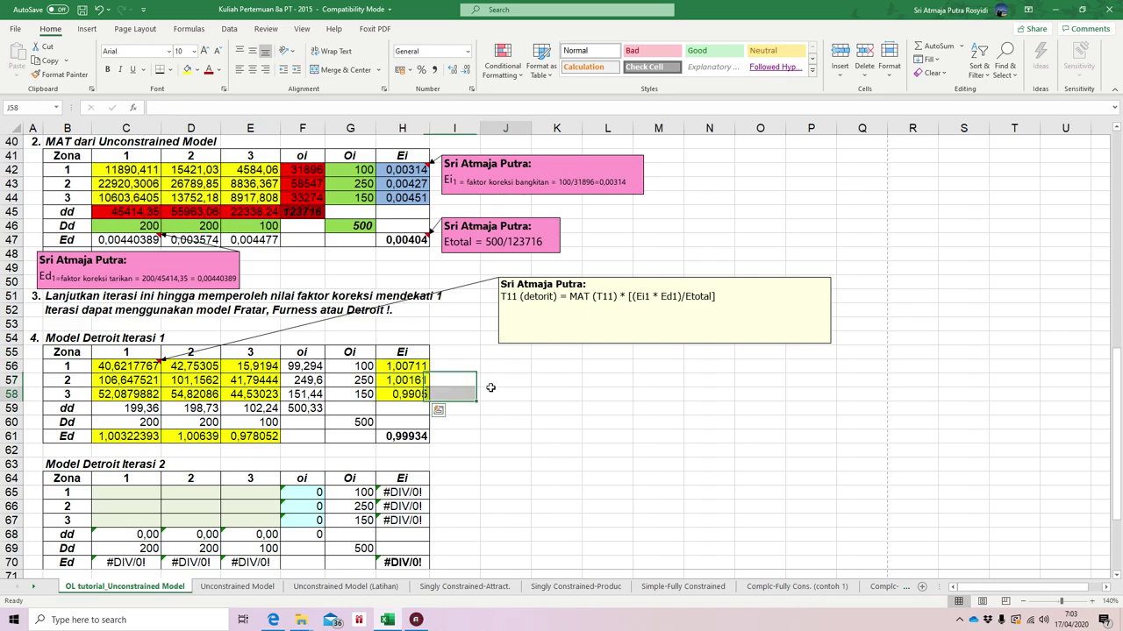
click(418, 436)
click(188, 70)
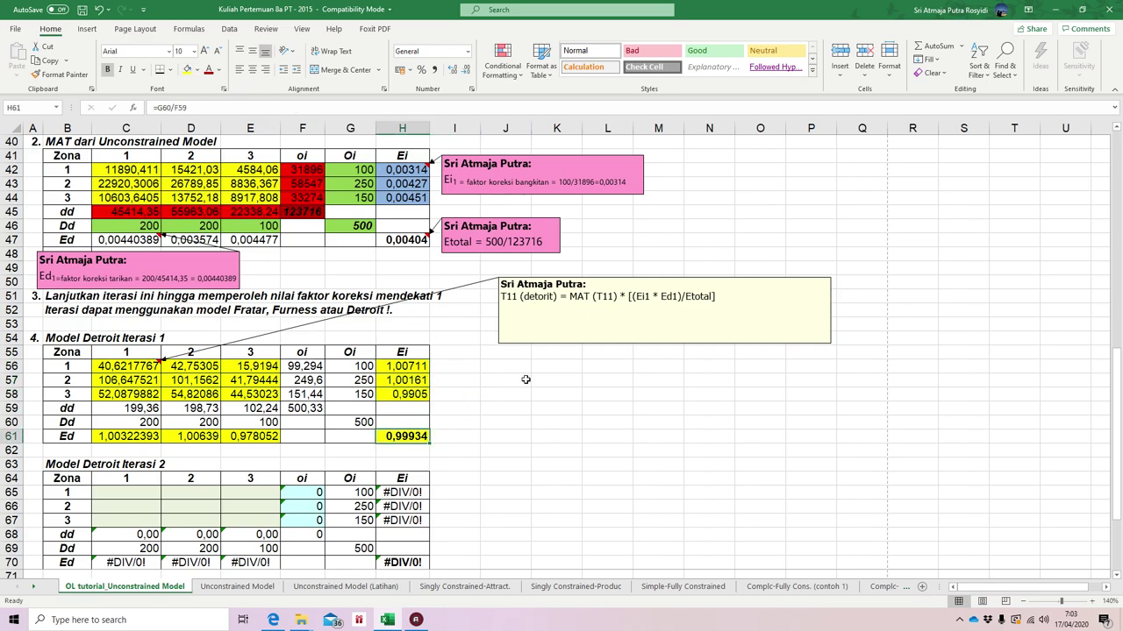
click(263, 437)
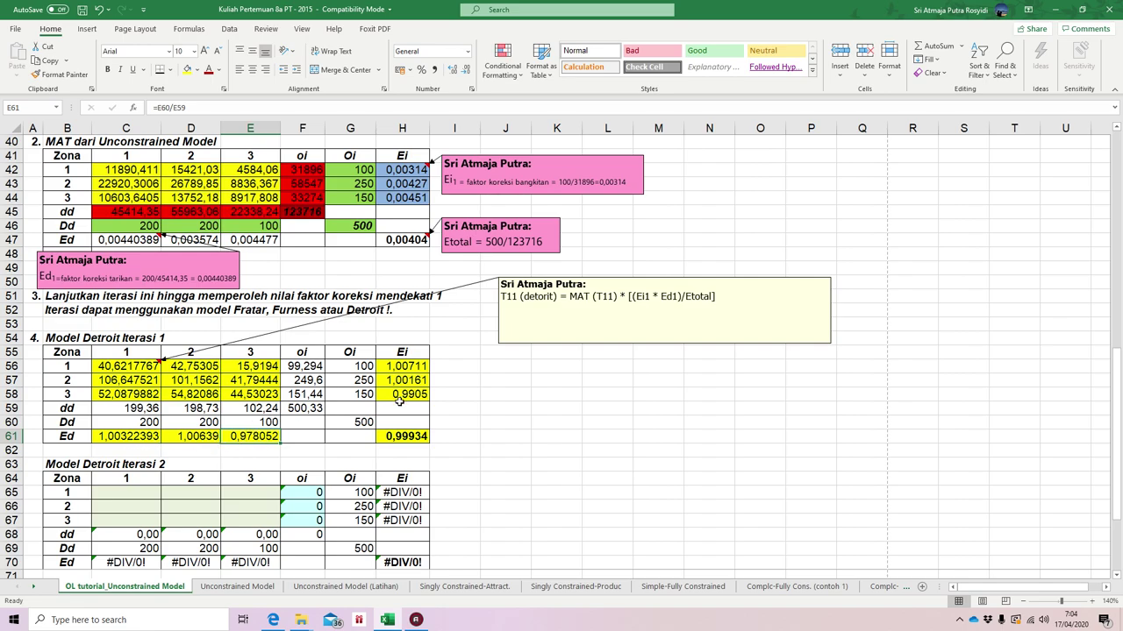
- Begin the zone 1 Detroit iteration 2 formula in C65 as =C56*$H$56, with the Ei reference made absolute
scroll(376, 427, down, 2)
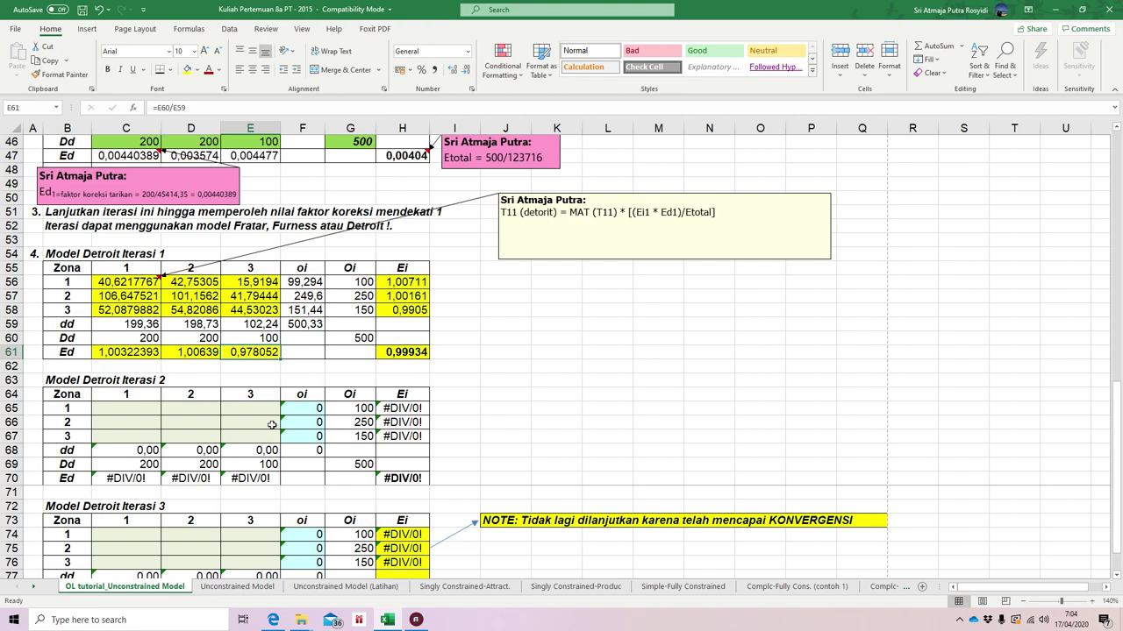
click(146, 407)
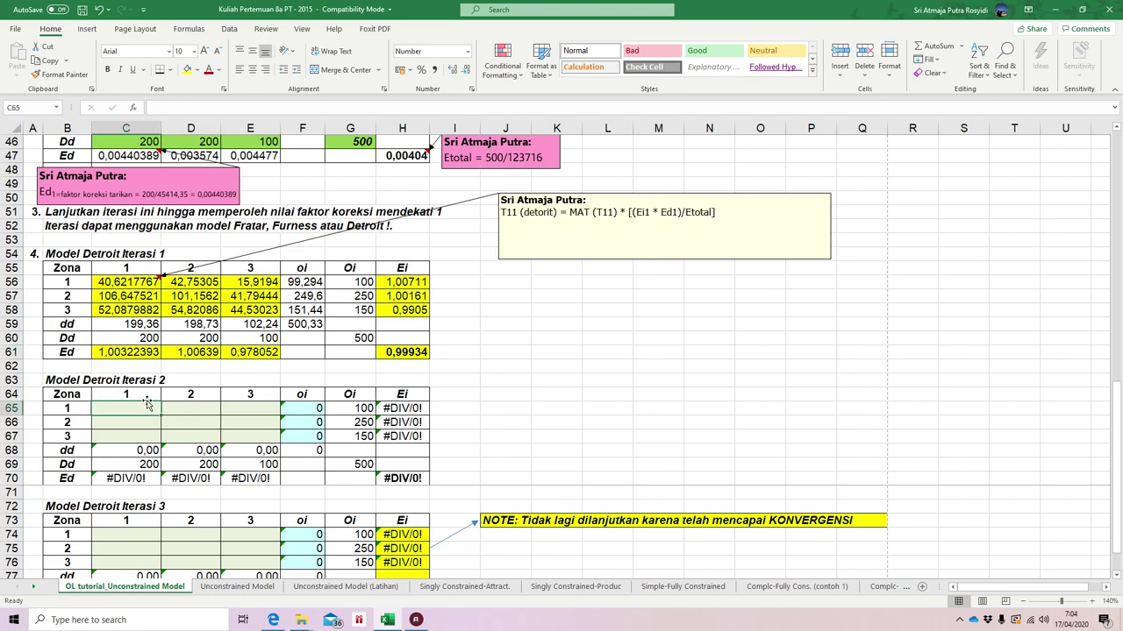
text(=)
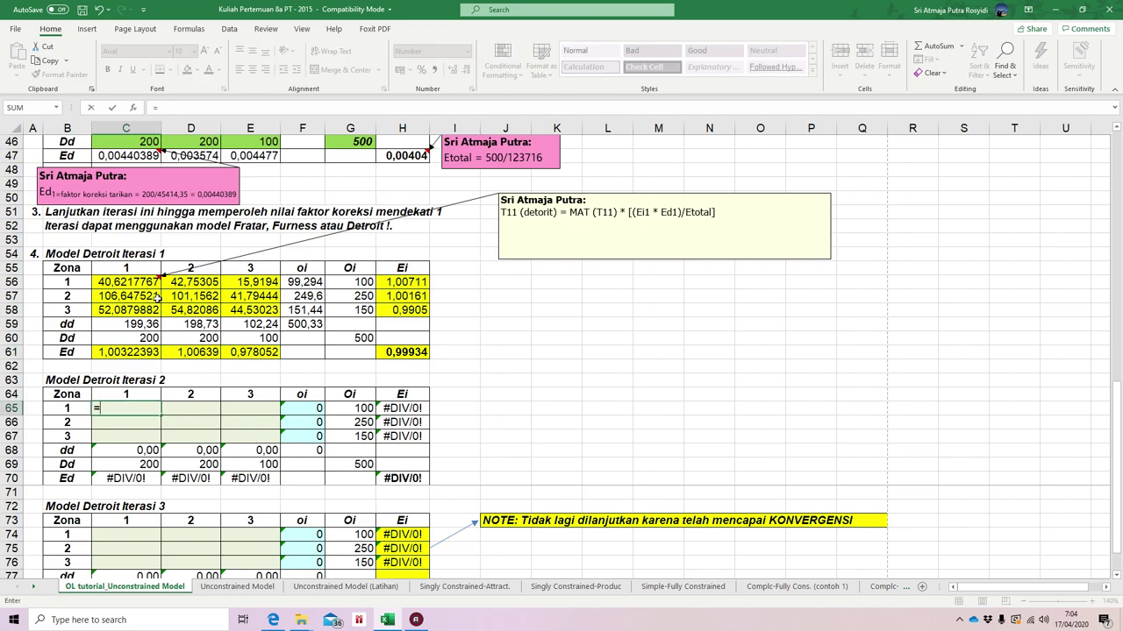
click(149, 282)
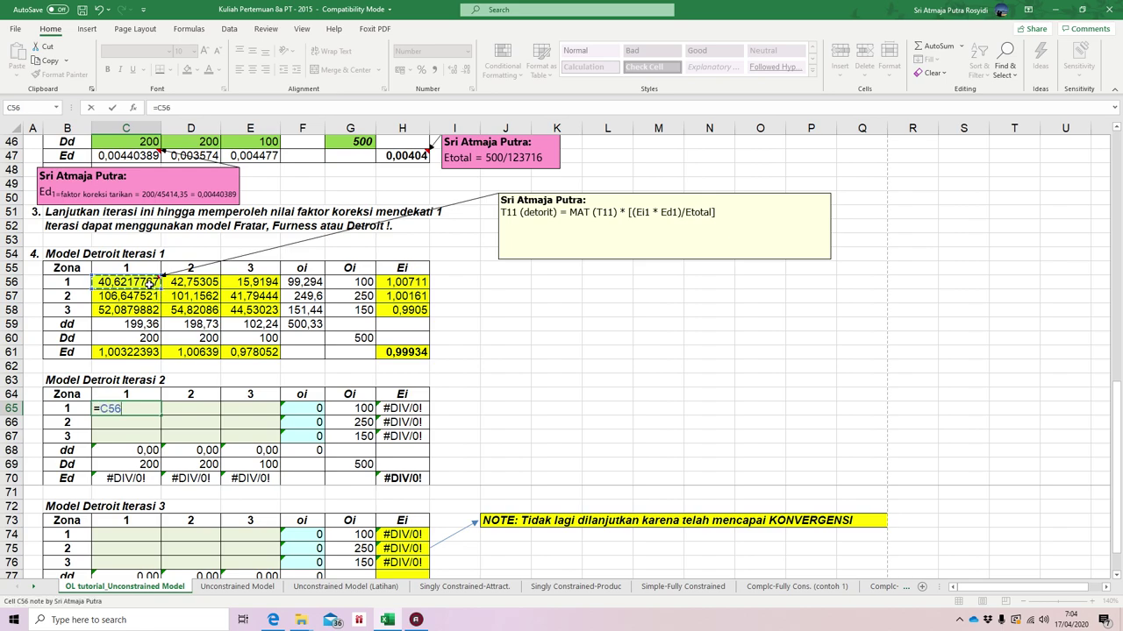
text(*)
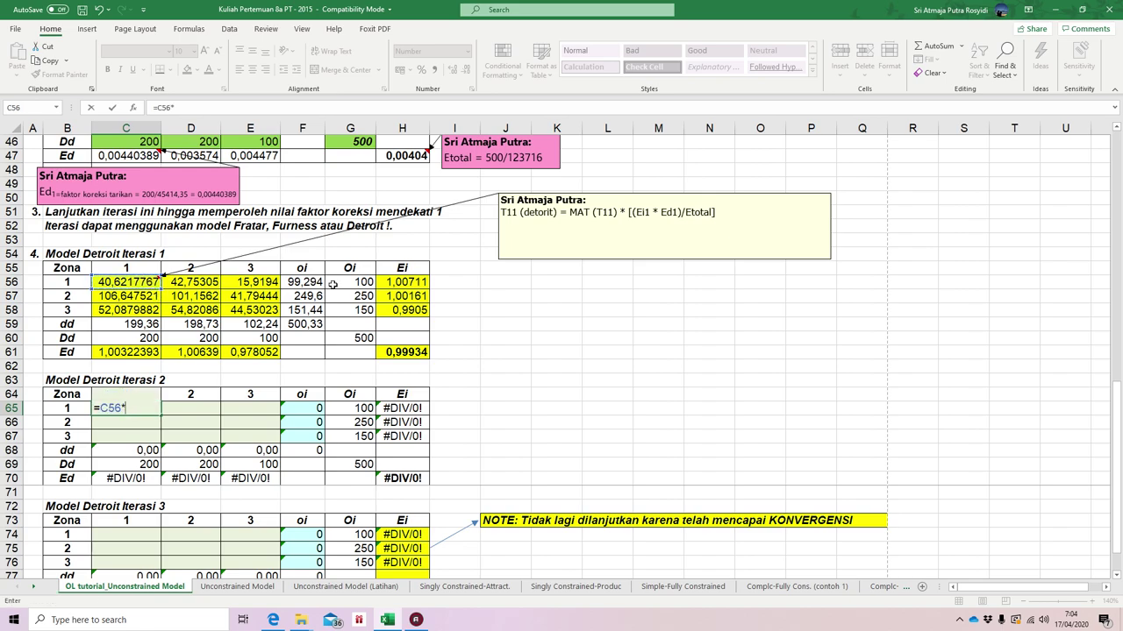
click(404, 281)
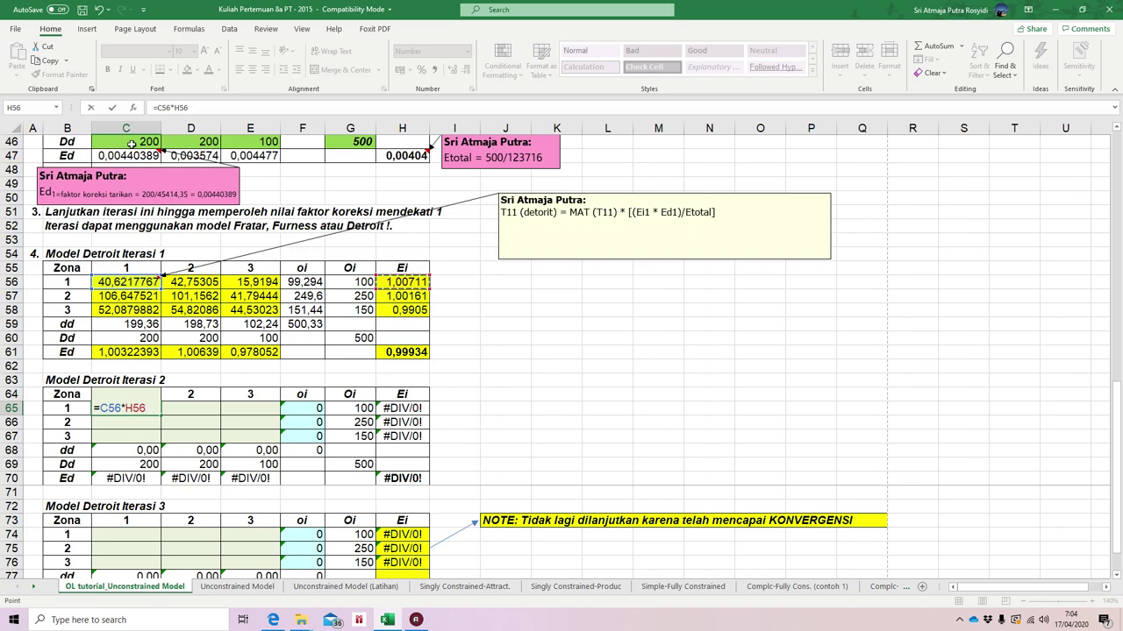
click(174, 107)
text($H)
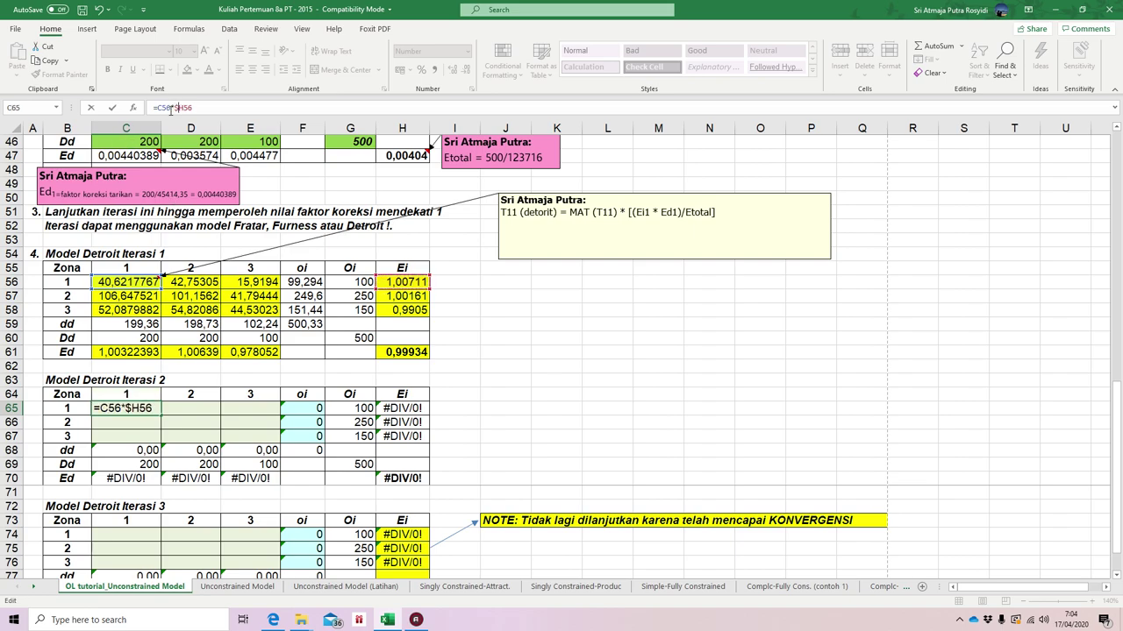
text($56*)
- Complete the C65 formula as =C56*$H$56*C61/$H$61 and fill it across to E65
click(145, 352)
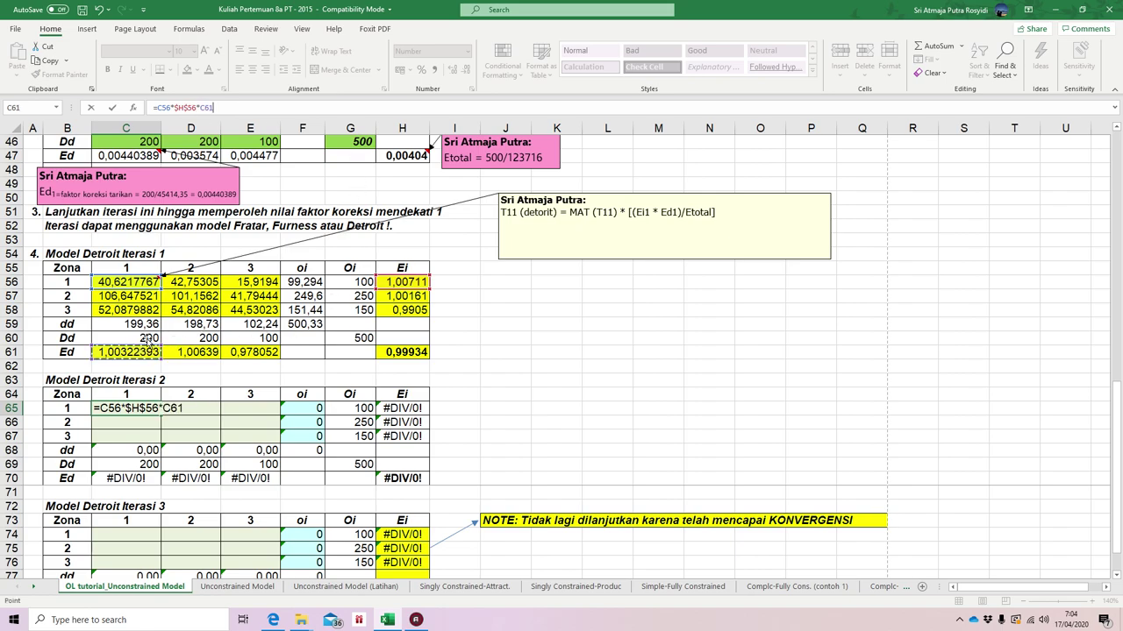
text(/)
click(397, 351)
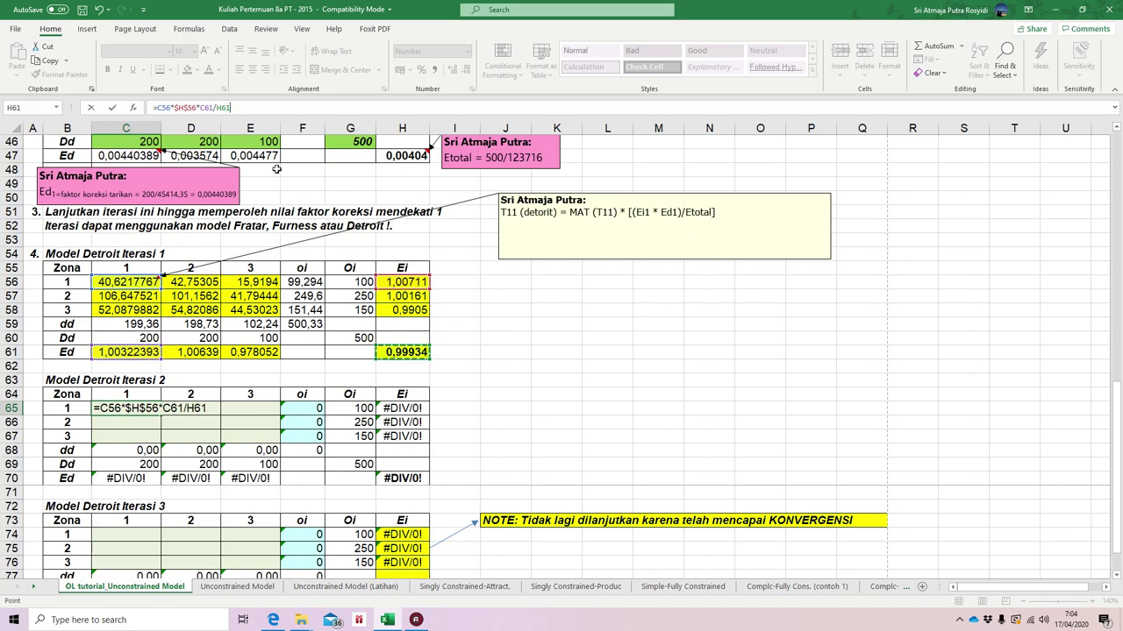
click(217, 108)
text($)
key(Right)
text($)
key(Return)
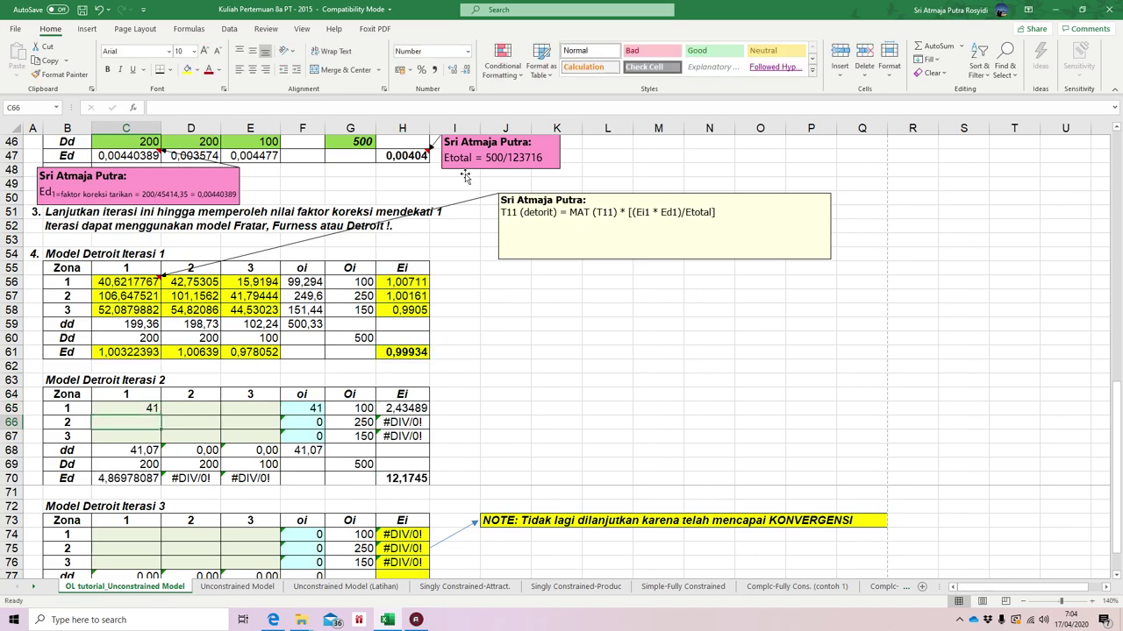
click(151, 409)
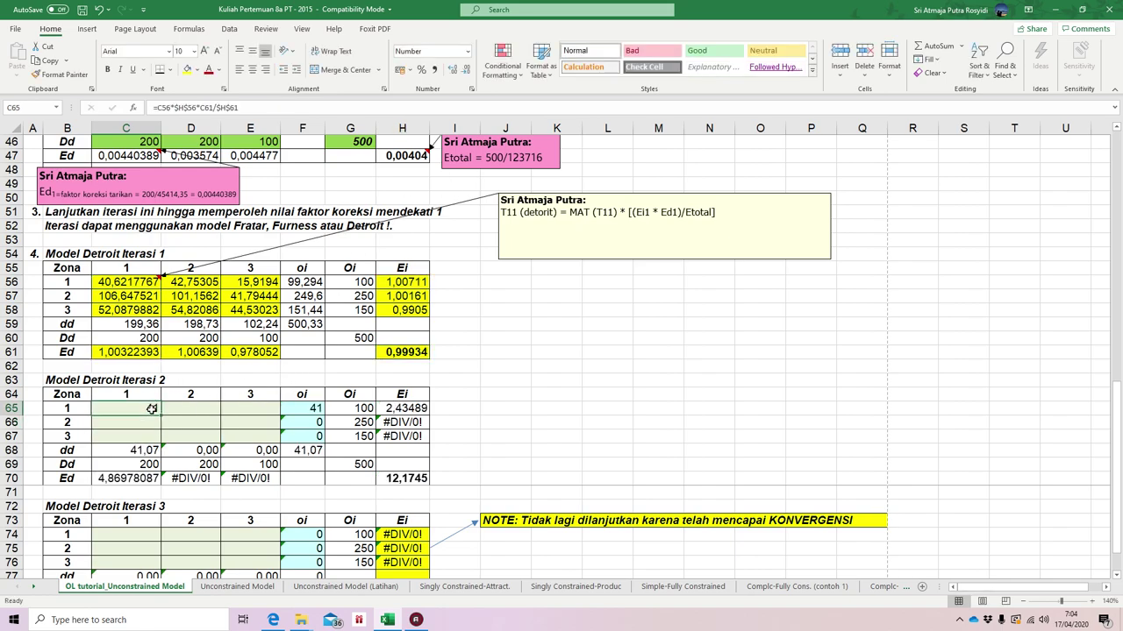
drag(161, 415, 259, 416)
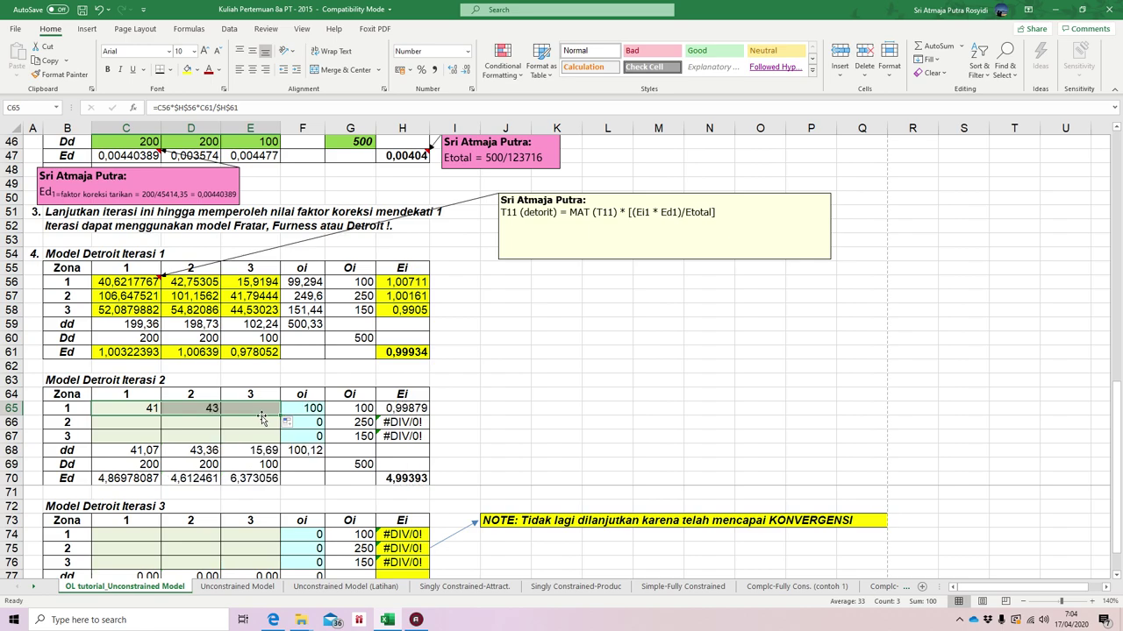
- Begin the zone 2 Detroit iteration 2 formula in C66 as =C57*$H$57, with the Ei reference made absolute
click(141, 420)
text(=)
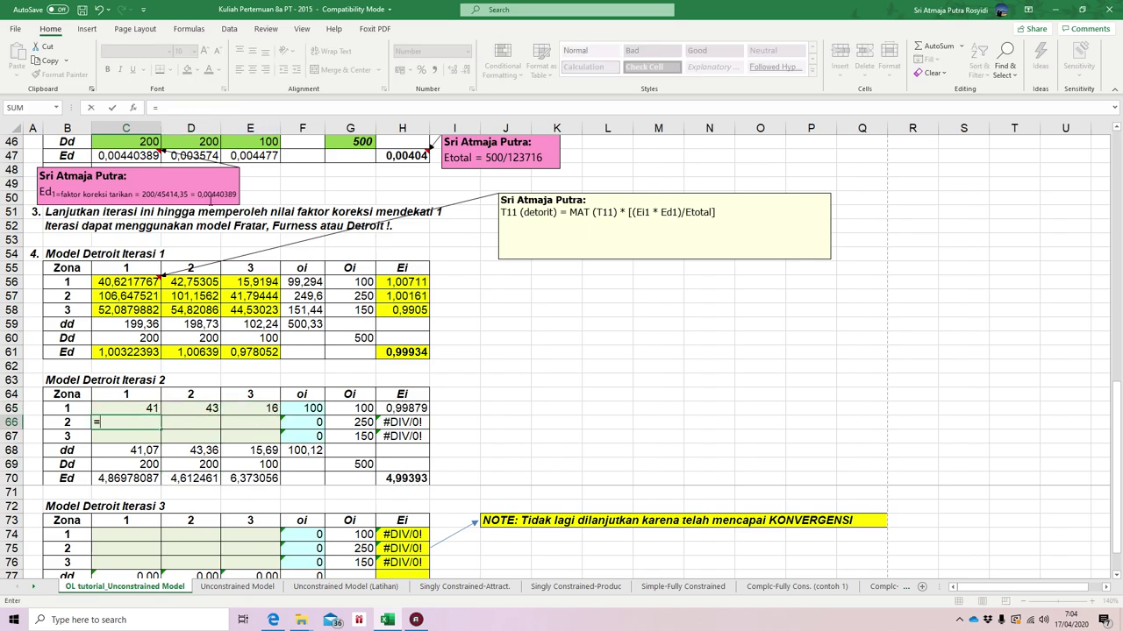
click(145, 296)
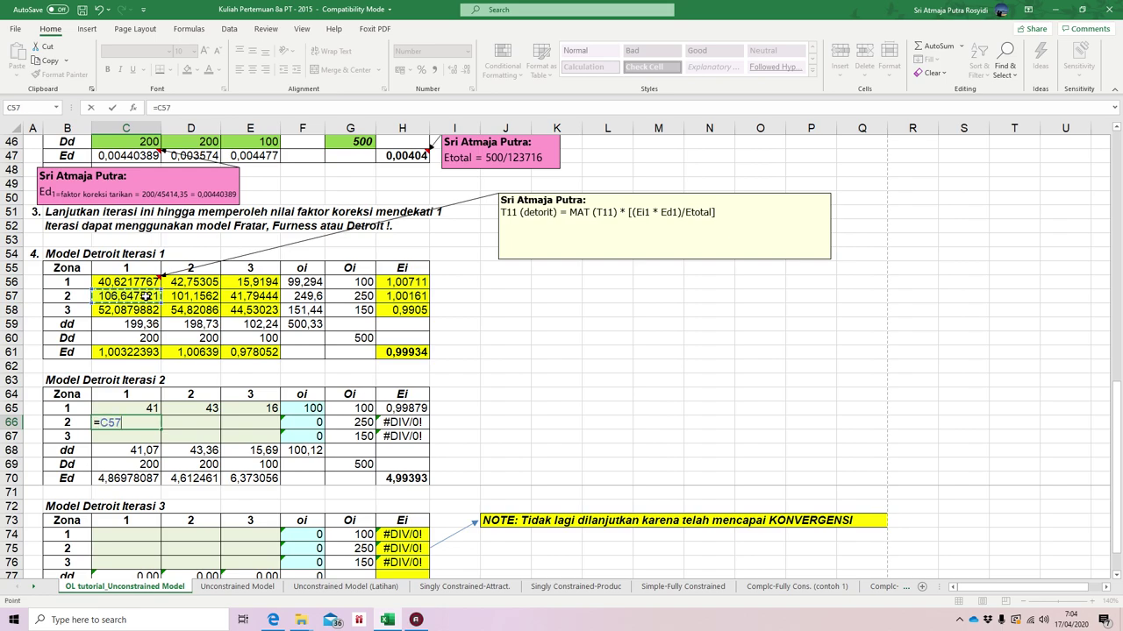
text(*)
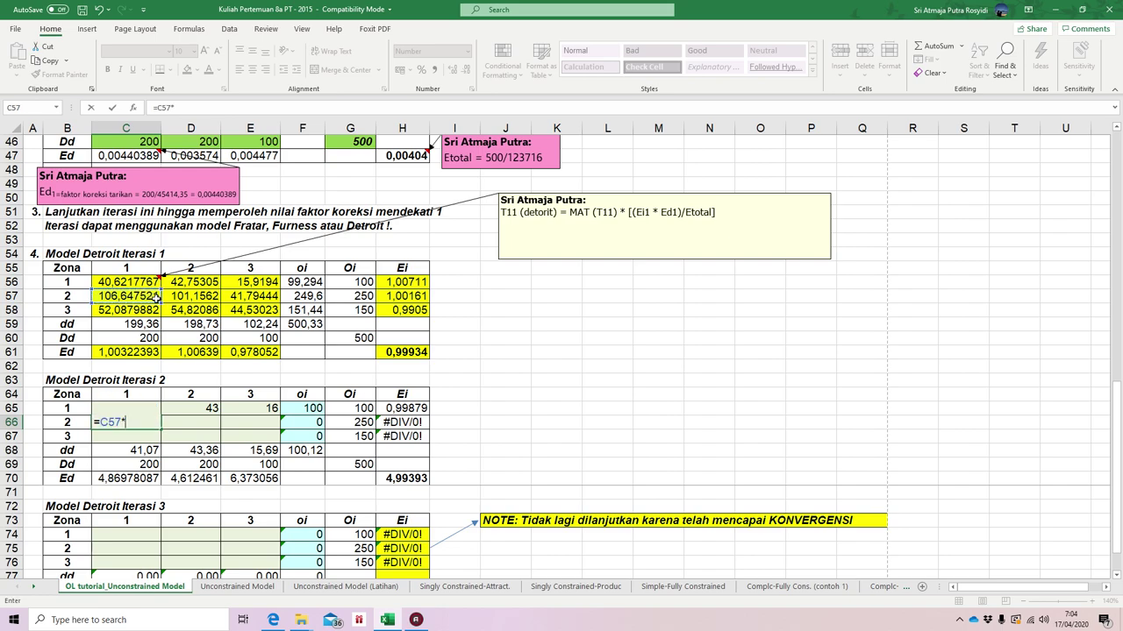
click(391, 299)
click(174, 107)
text($H57)
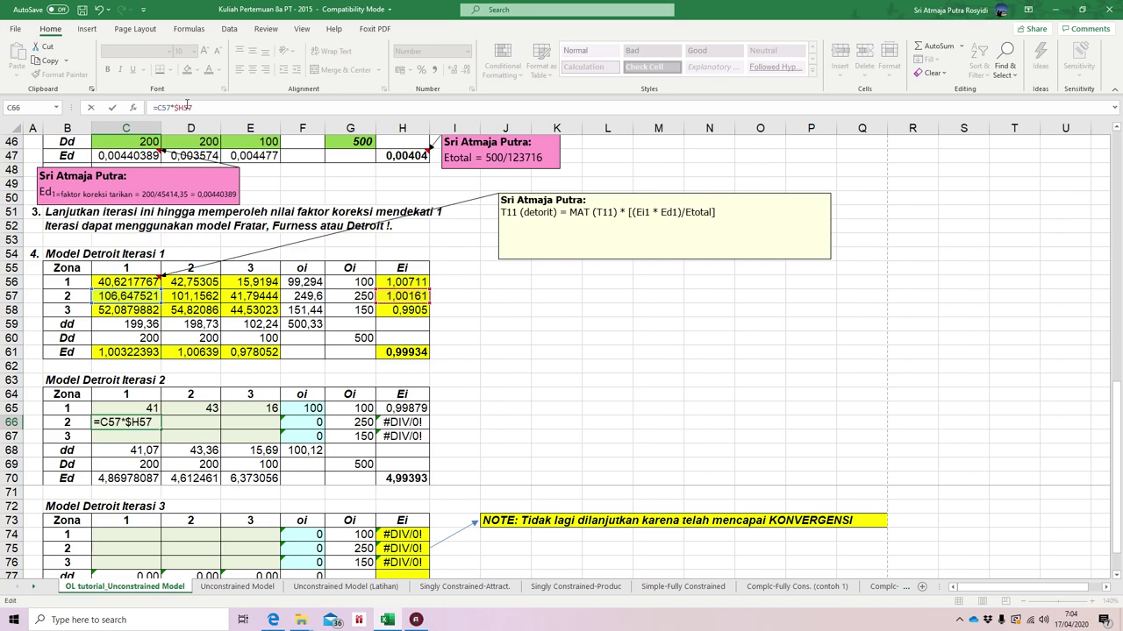
key(Right)
text($57*)
- Complete the C66 formula as =C57*$H$57*C61/$H$61 and fill it across to E66
click(137, 352)
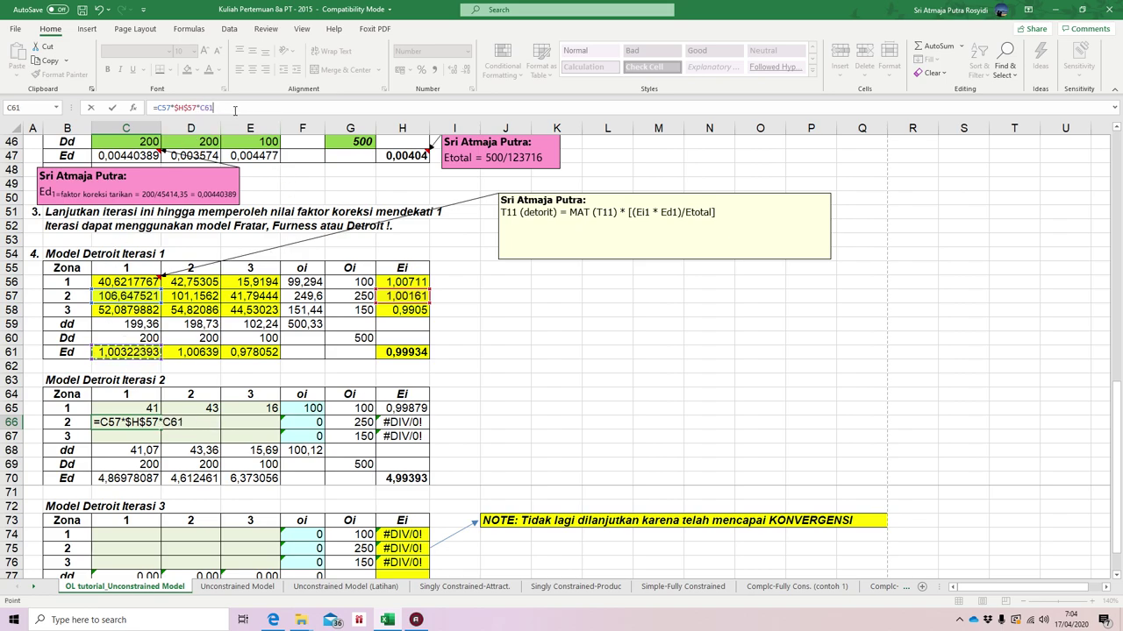
text(/)
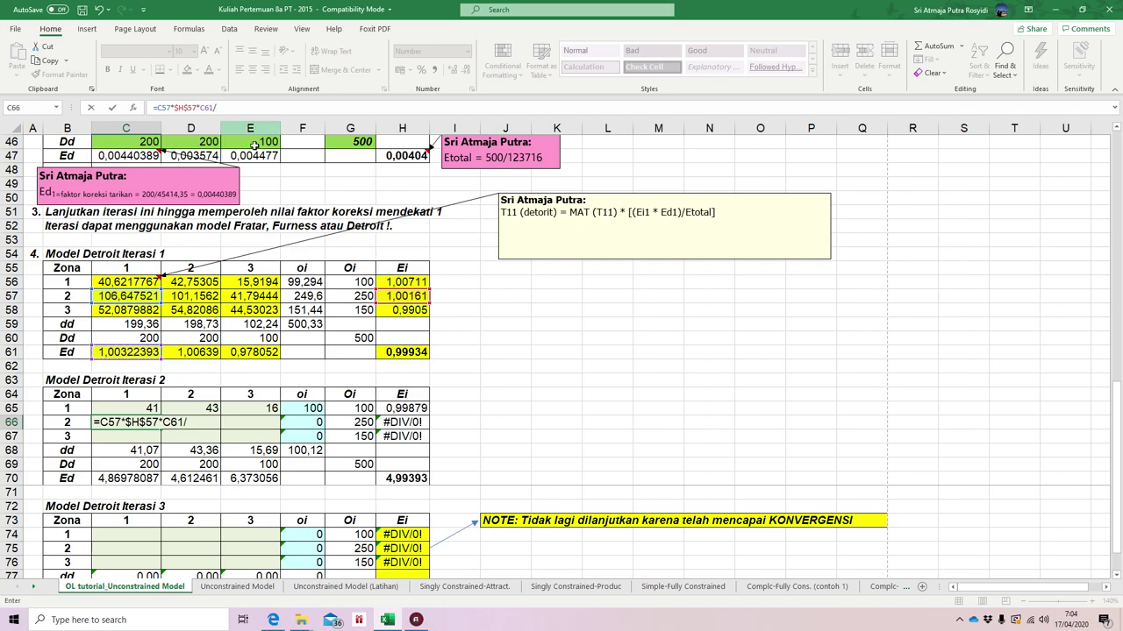
click(402, 350)
click(217, 107)
text($H)
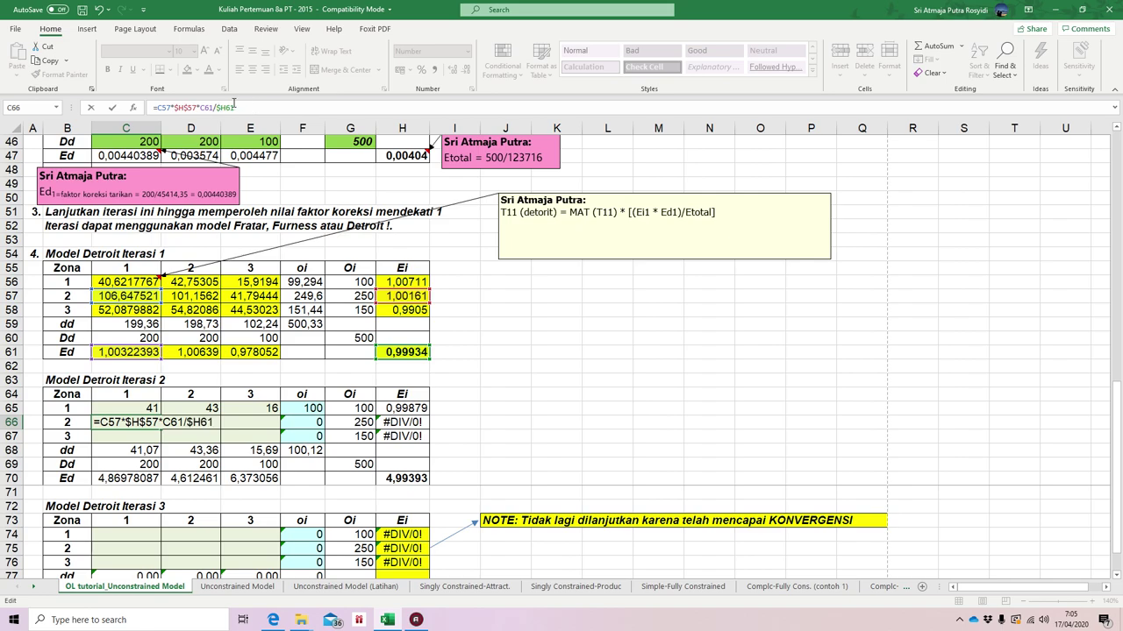
text($)
key(Return)
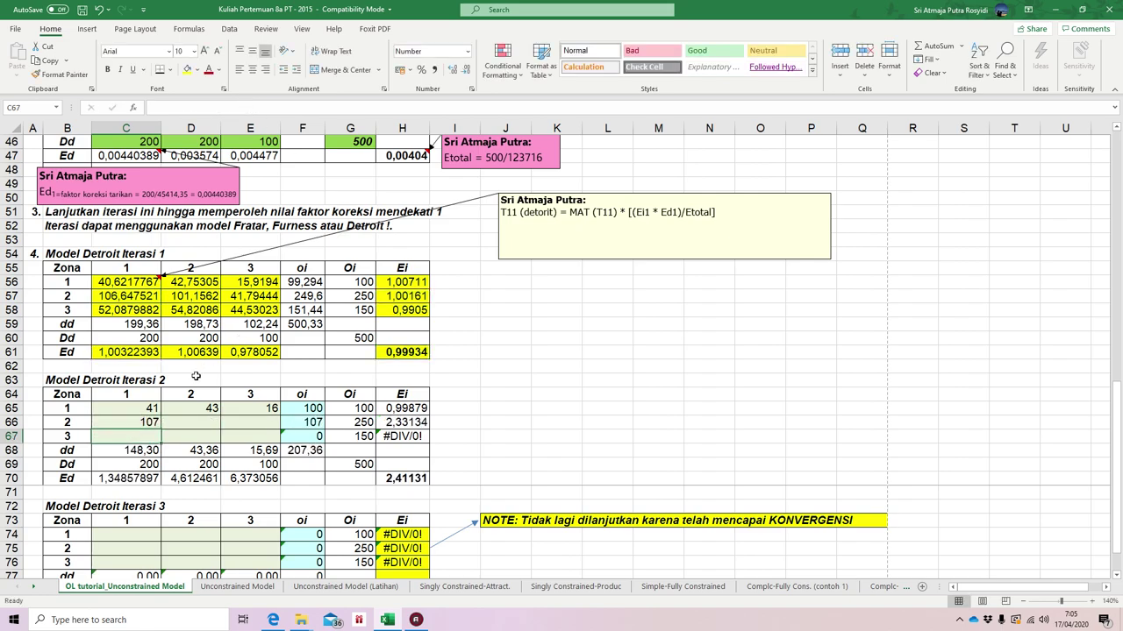
click(154, 422)
drag(161, 429, 271, 432)
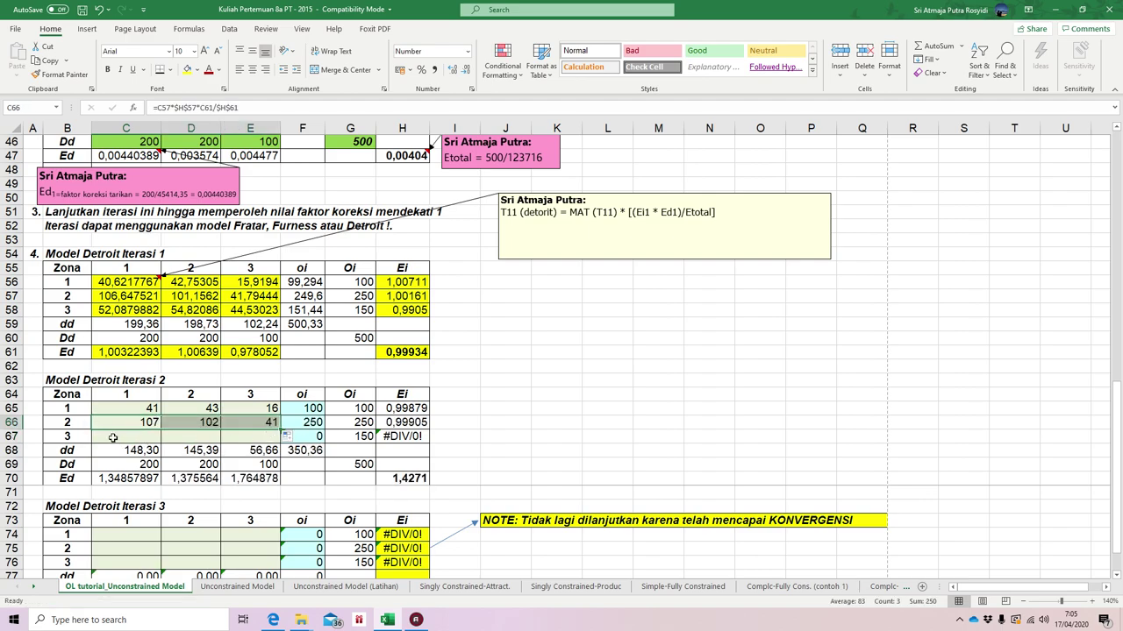
- Begin the zone 3 Detroit iteration 2 formula in C67 as =C58*$H$58, with the Ei reference made absolute
click(112, 438)
text(=)
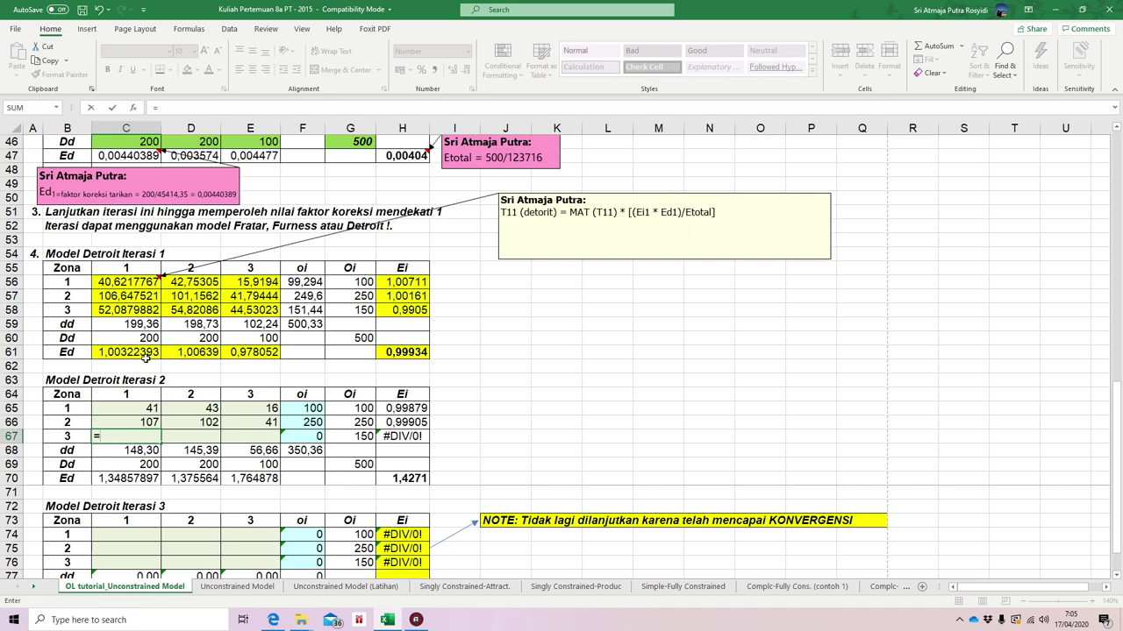
click(130, 310)
text(*)
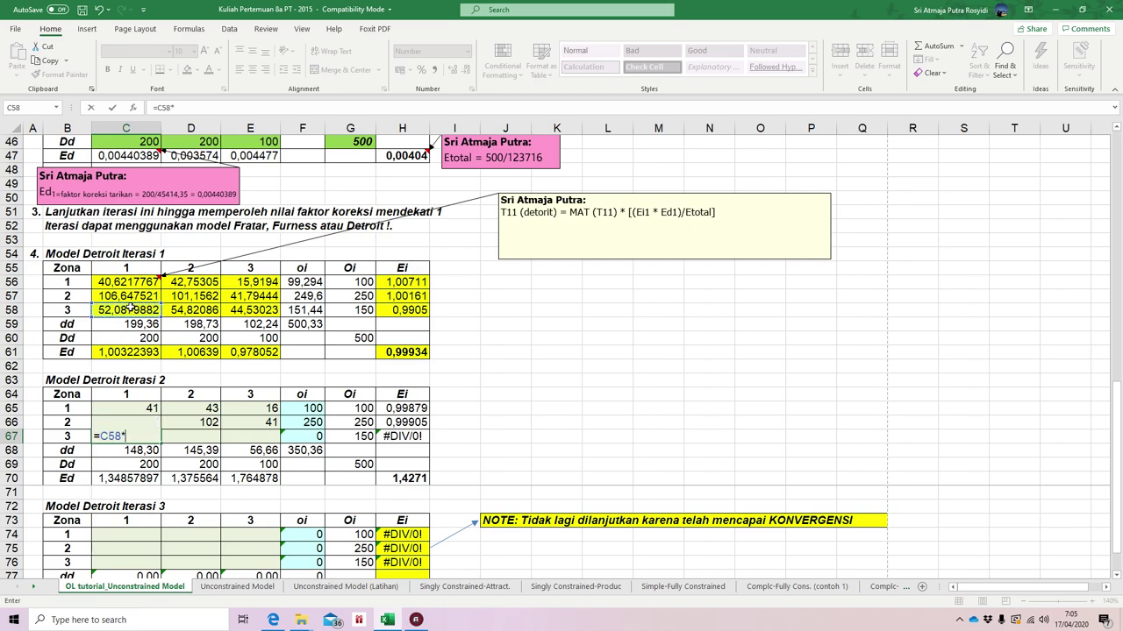
click(389, 314)
click(175, 107)
text($H)
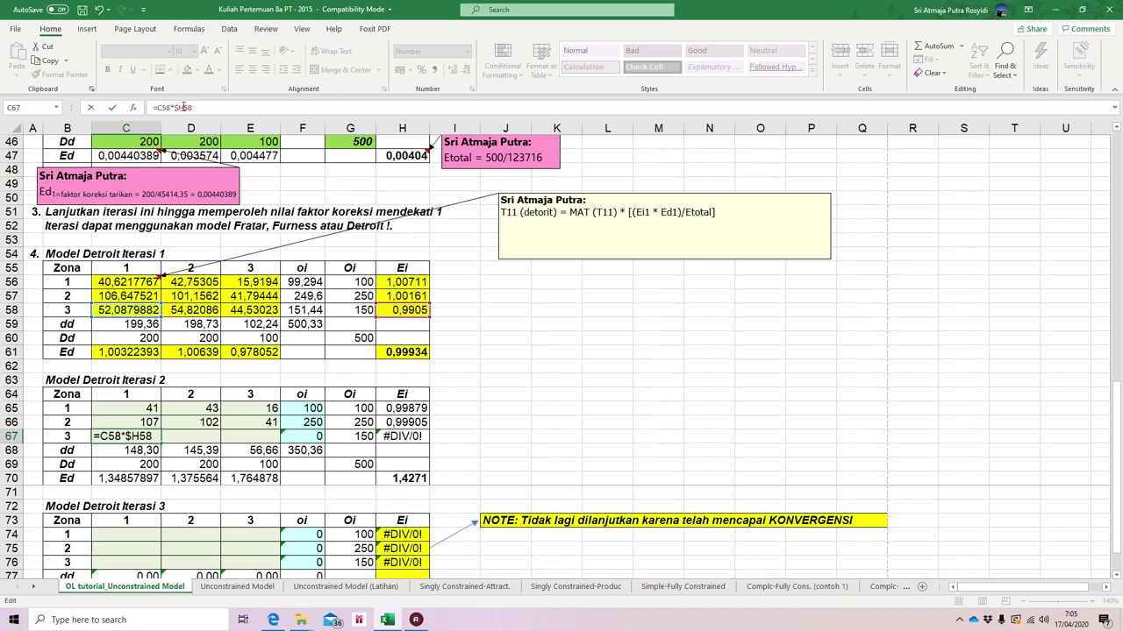
text($58*)
- Complete the C67 formula as =C58*$H$58*C61/$H$61, using the iteration 1 Ed and total factor
click(135, 478)
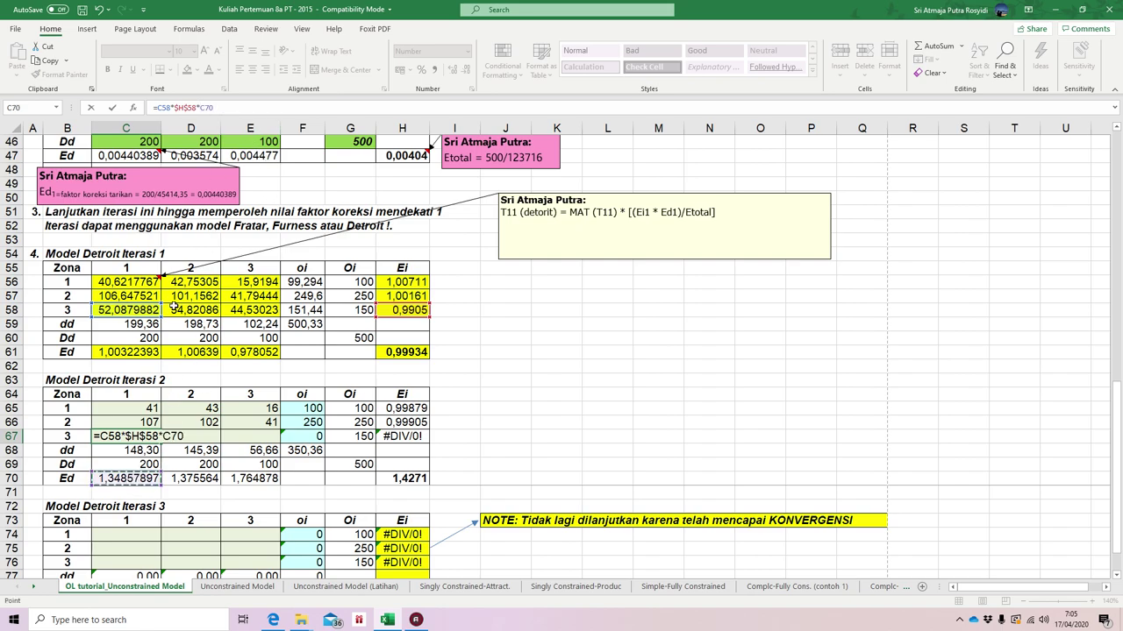
click(143, 350)
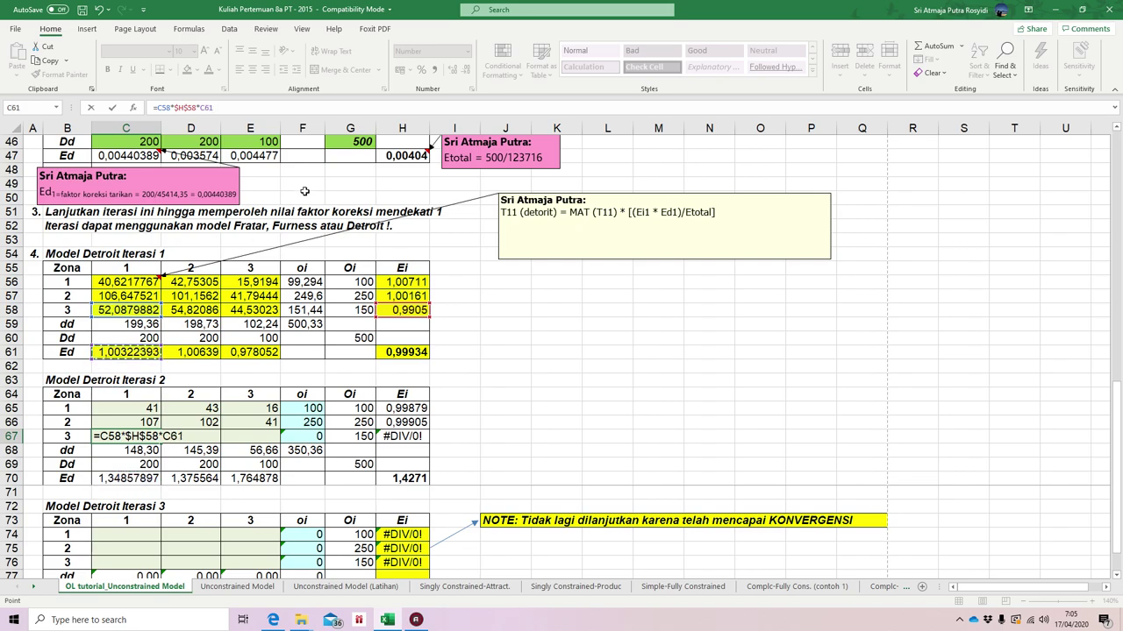
text(?)
key(BackSpace)
text(/)
click(379, 352)
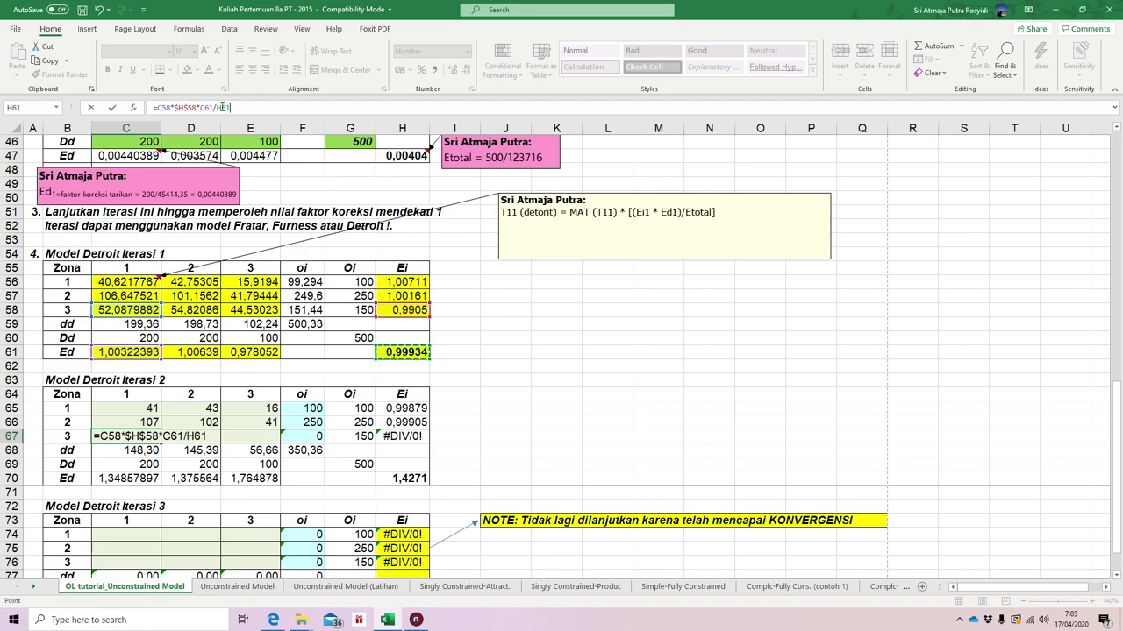
click(217, 107)
text($)
text($H$)
key(Return)
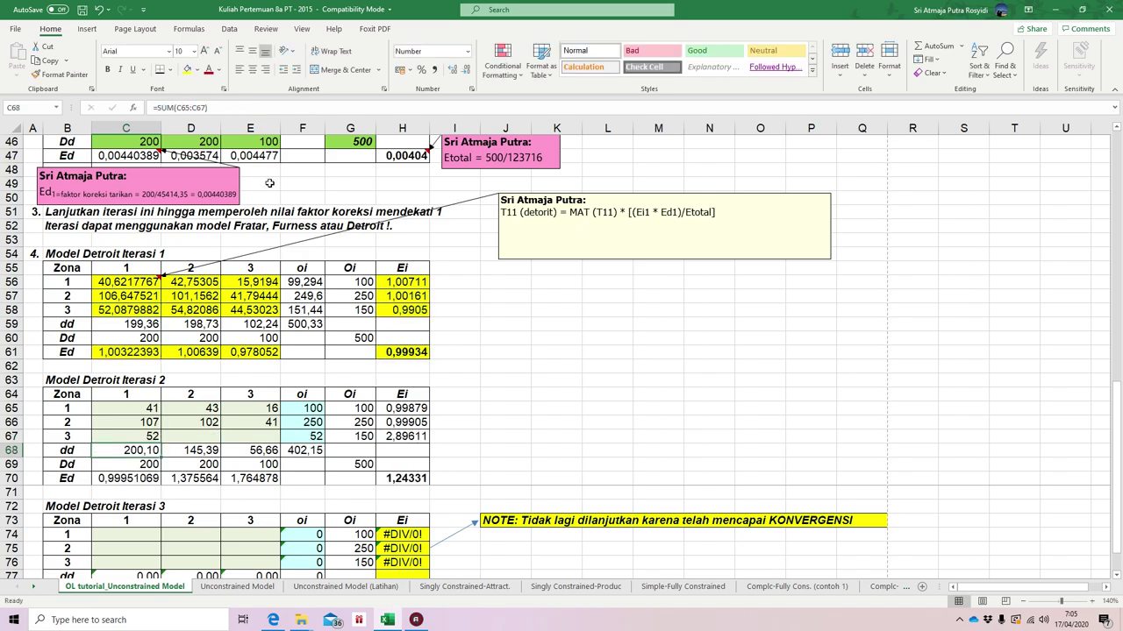
- Fill the C67 formula across to E67 and check the iteration 2 correction factors in H70 and E70
click(128, 436)
drag(161, 443, 256, 444)
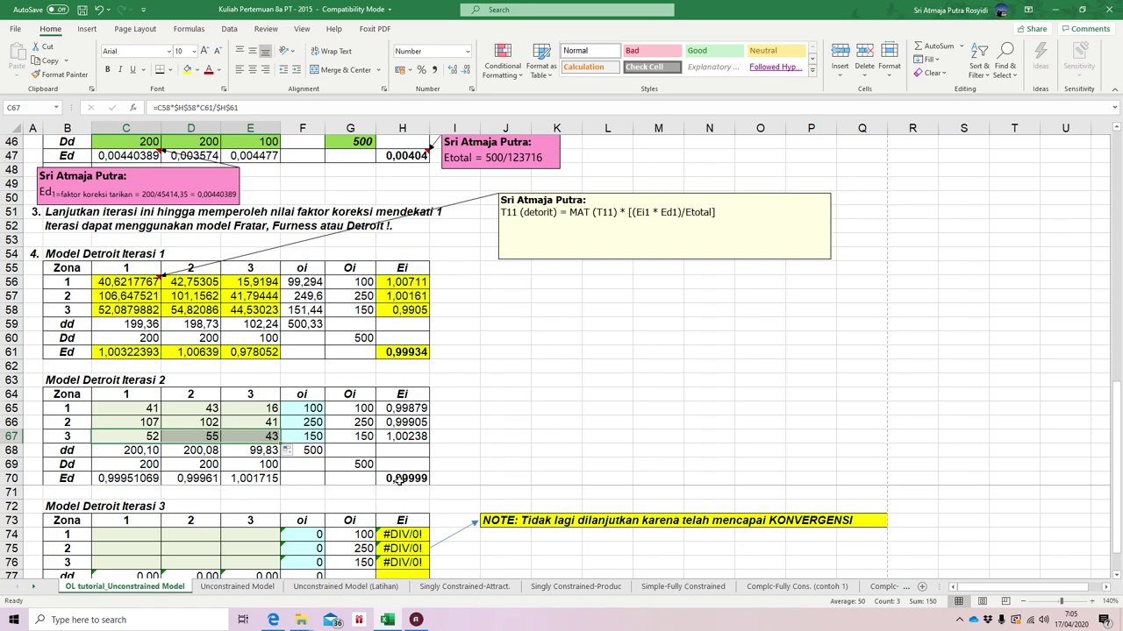
click(418, 479)
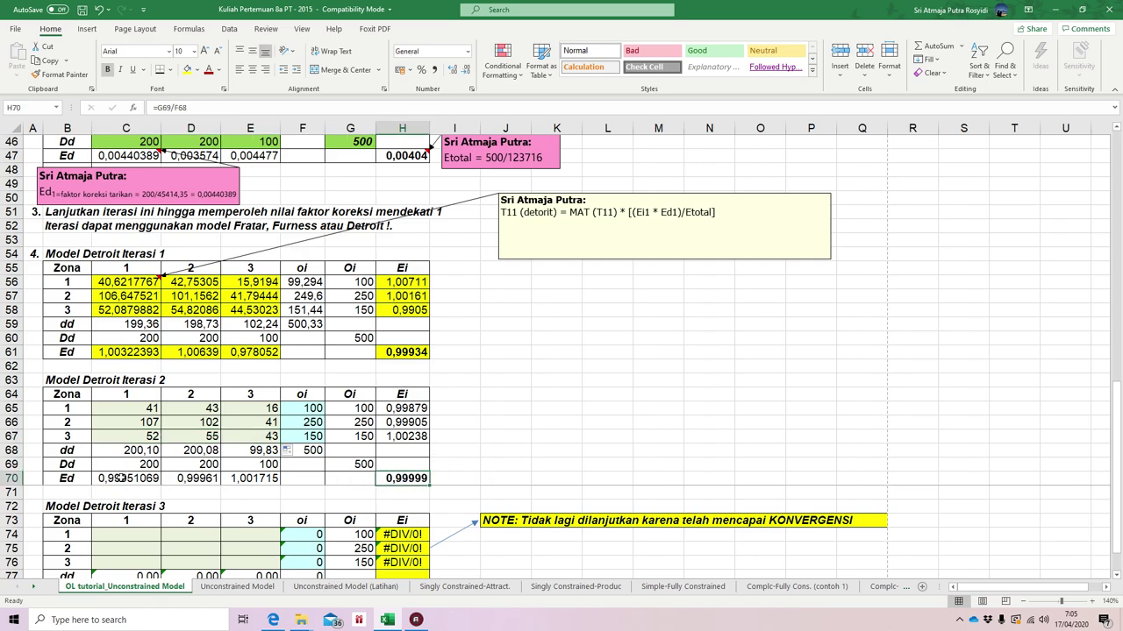
click(256, 481)
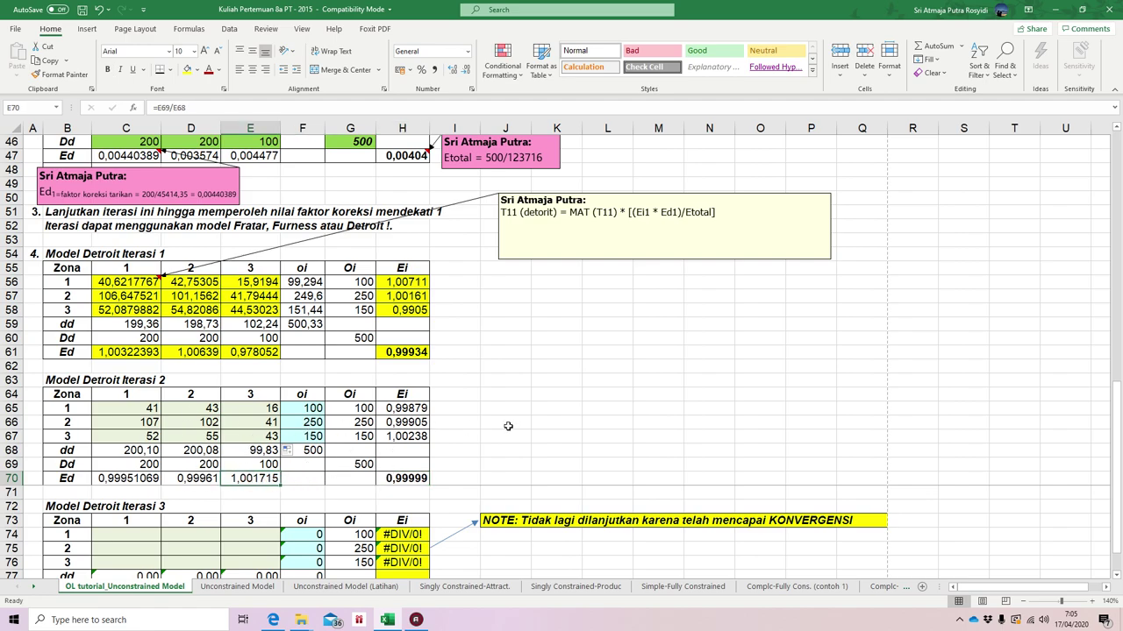
- Begin the zone 1 Detroit iteration 3 formula in C74 as =C65*$H$65, with the Ei reference made absolute
scroll(532, 402, down, 2)
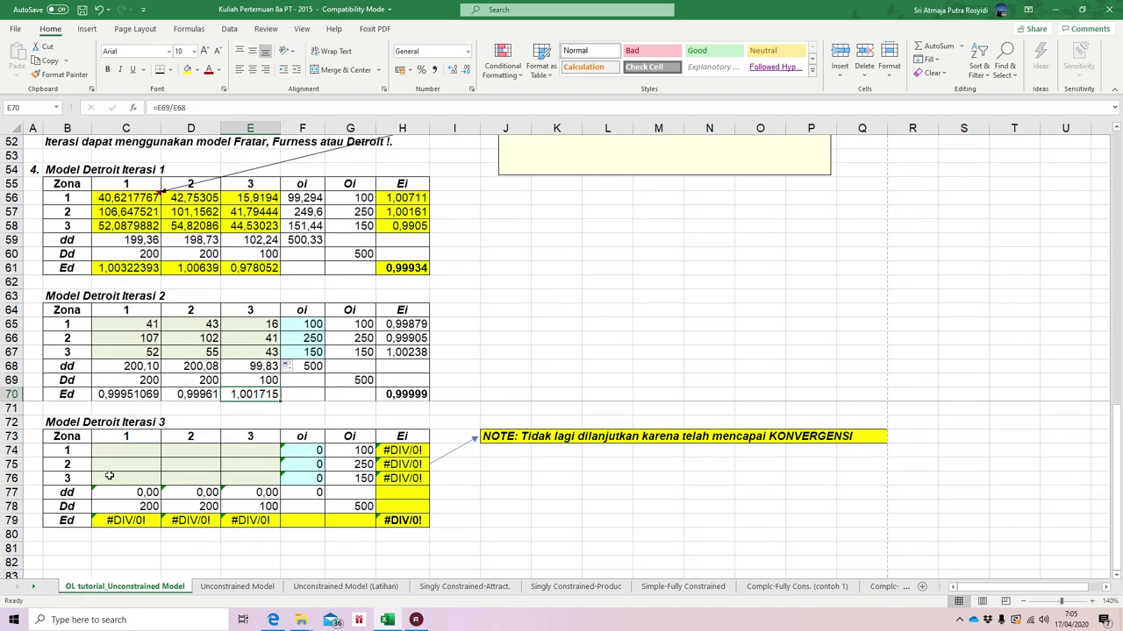
click(129, 451)
text(=)
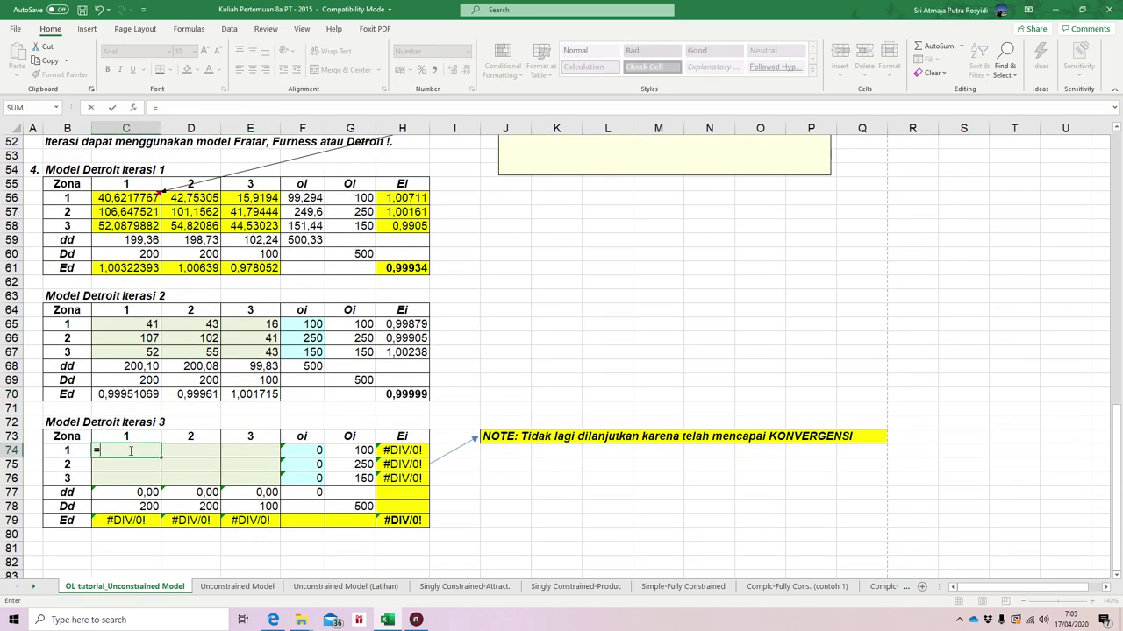
click(152, 325)
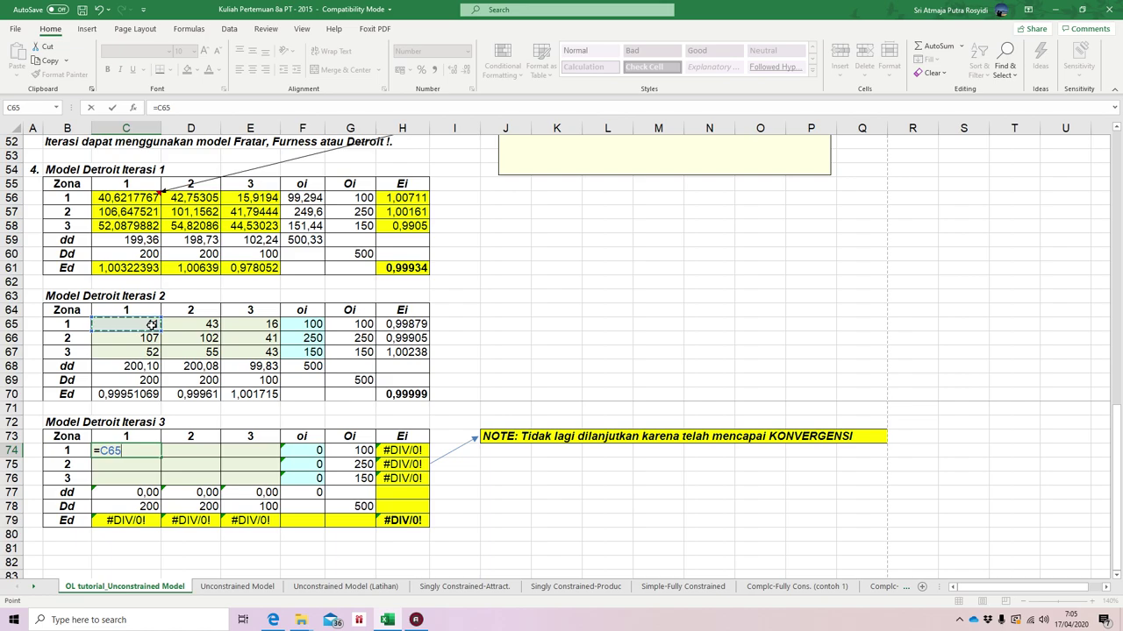
text(*)
click(408, 324)
click(176, 106)
text($H)
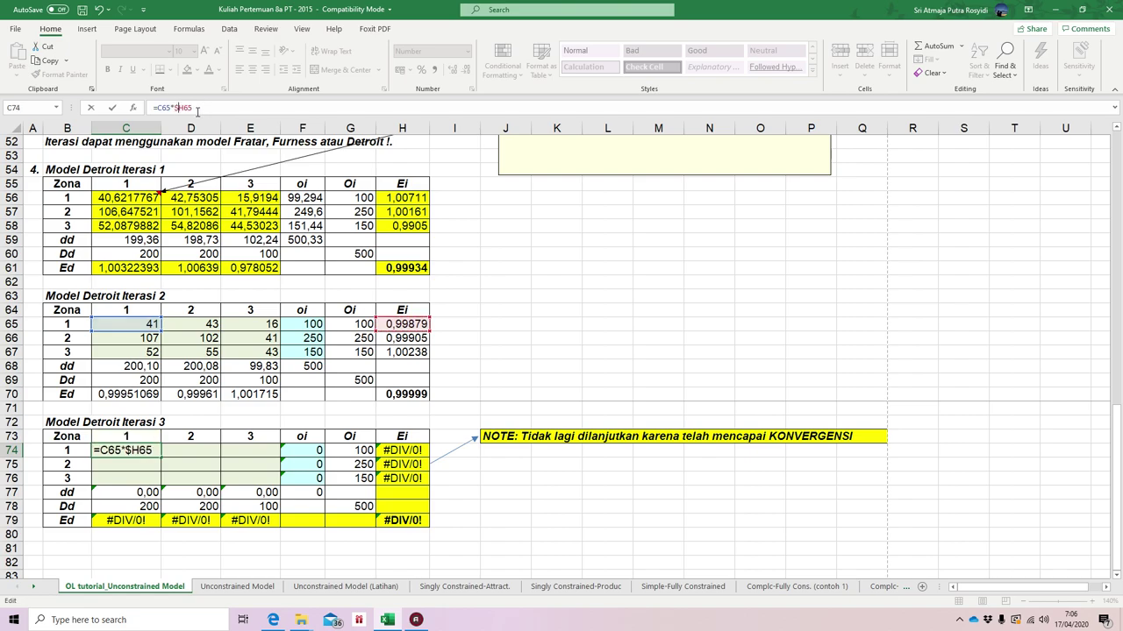
text($65*)
- Complete the C74 formula as =C65*$H$65*C70/$H$70 and fill it across to E74
click(146, 393)
text(/)
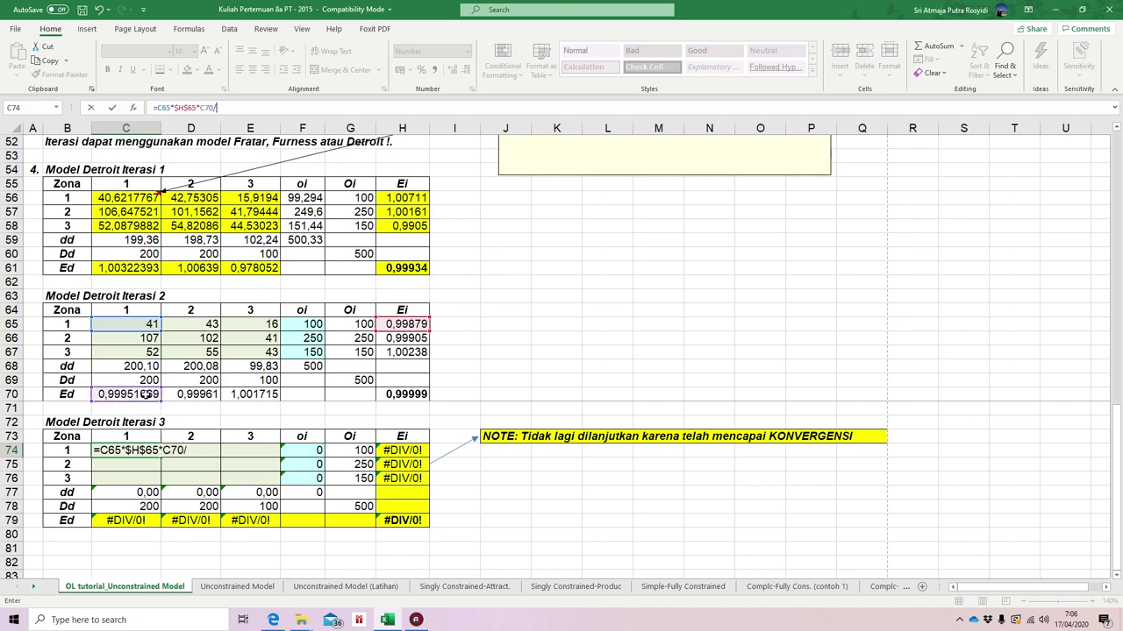
click(396, 394)
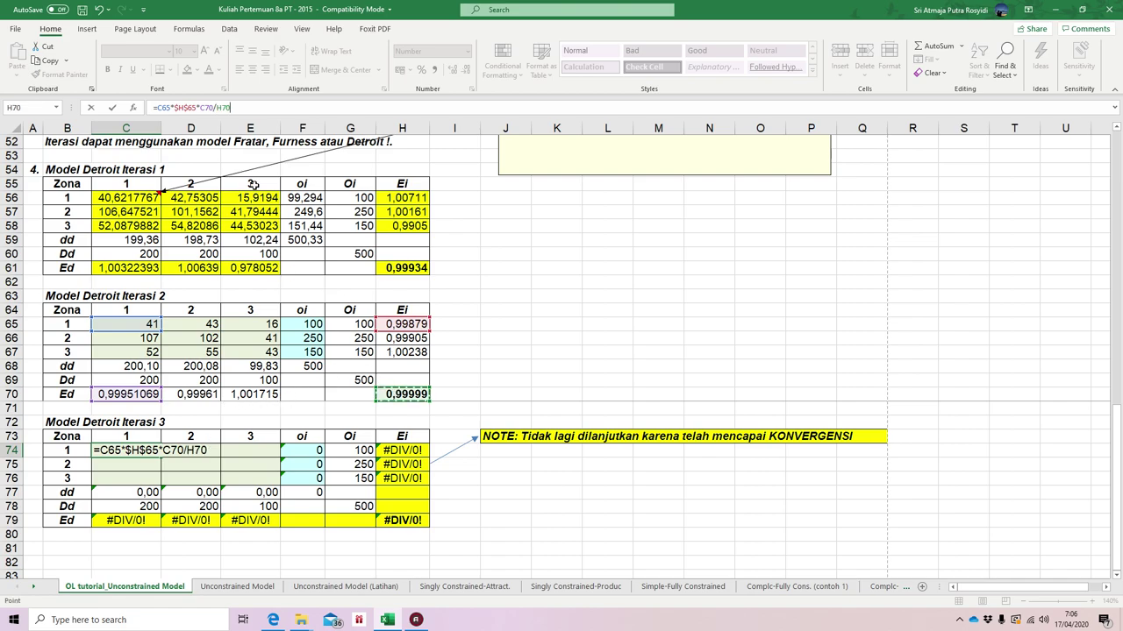
click(215, 107)
text($H$)
key(Return)
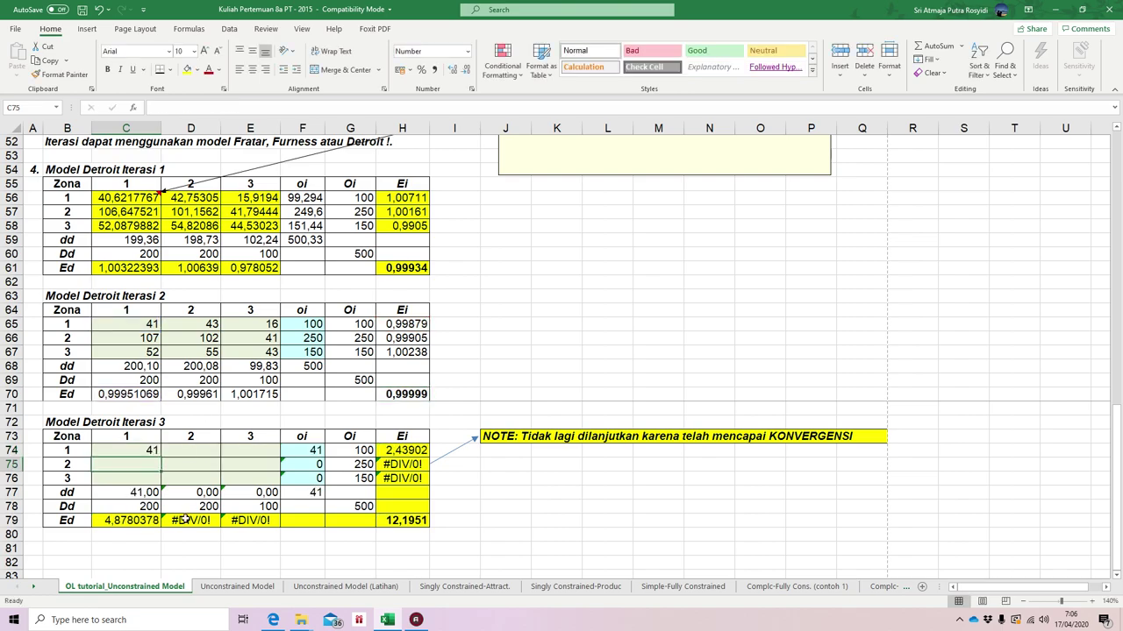
click(156, 451)
drag(161, 457, 250, 460)
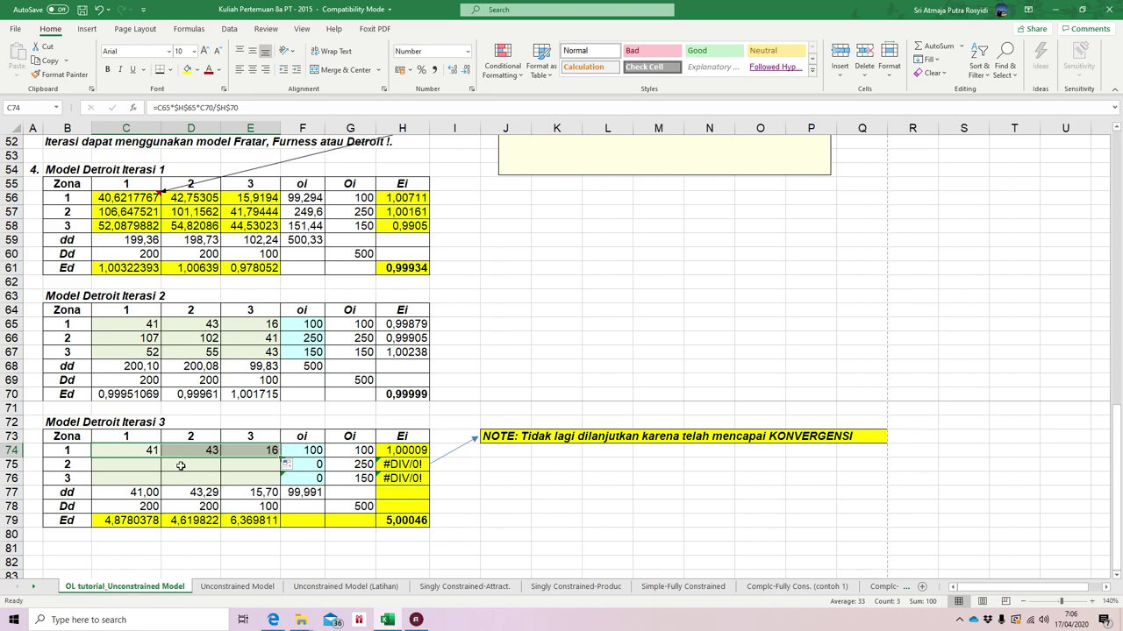
- Begin the zone 2 Detroit iteration 3 formula in C75 as =C66*$H$66, with the Ei reference made absolute
click(150, 464)
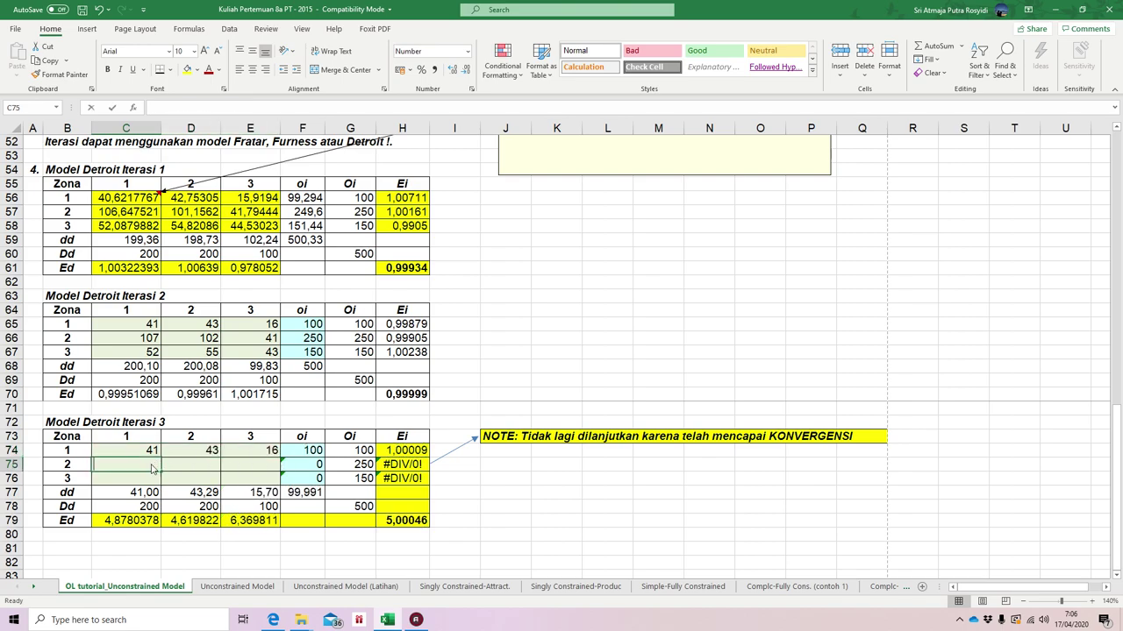
text(=)
click(148, 337)
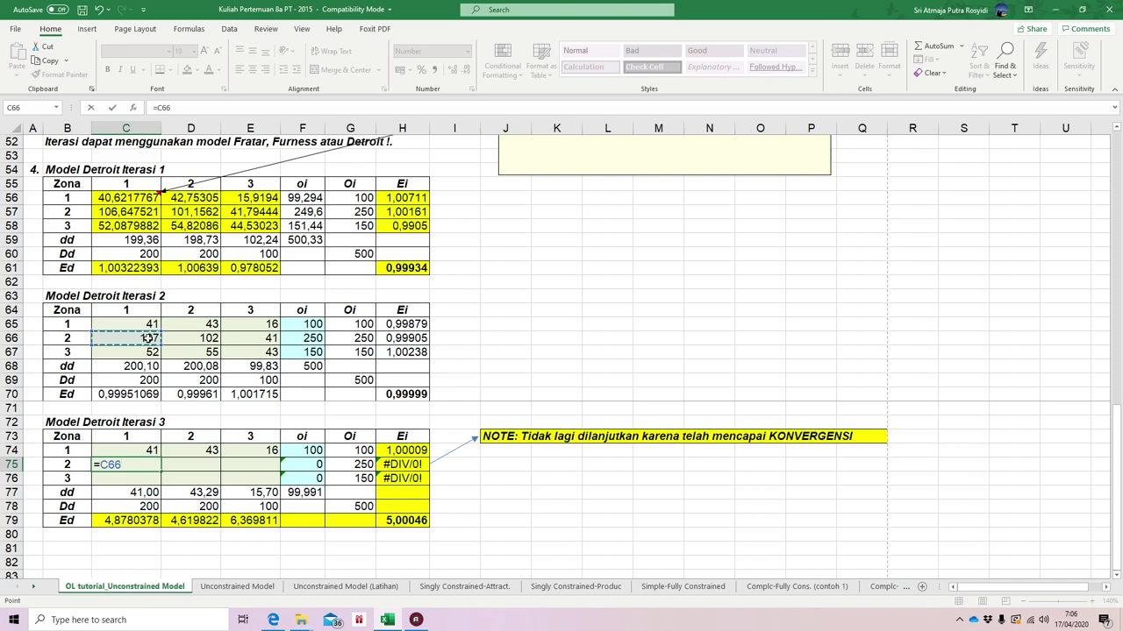
text(*)
click(402, 338)
click(175, 107)
text($H)
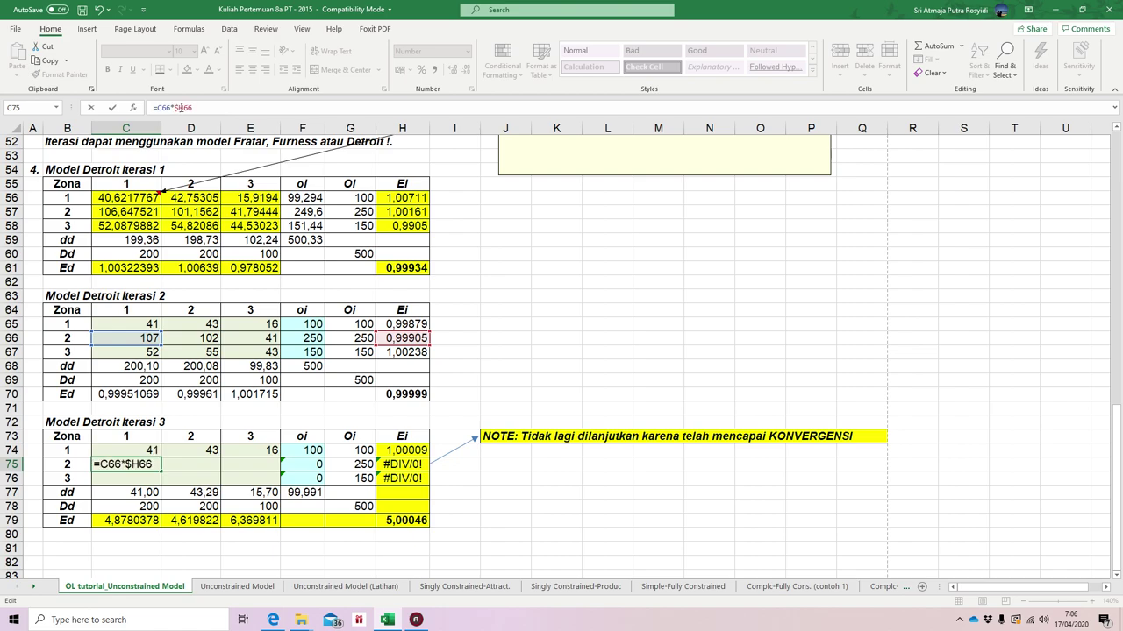
text($66*)
- Complete the C75 formula as =C66*$H$66*C70/$H$70 and fill it across to E75
click(146, 394)
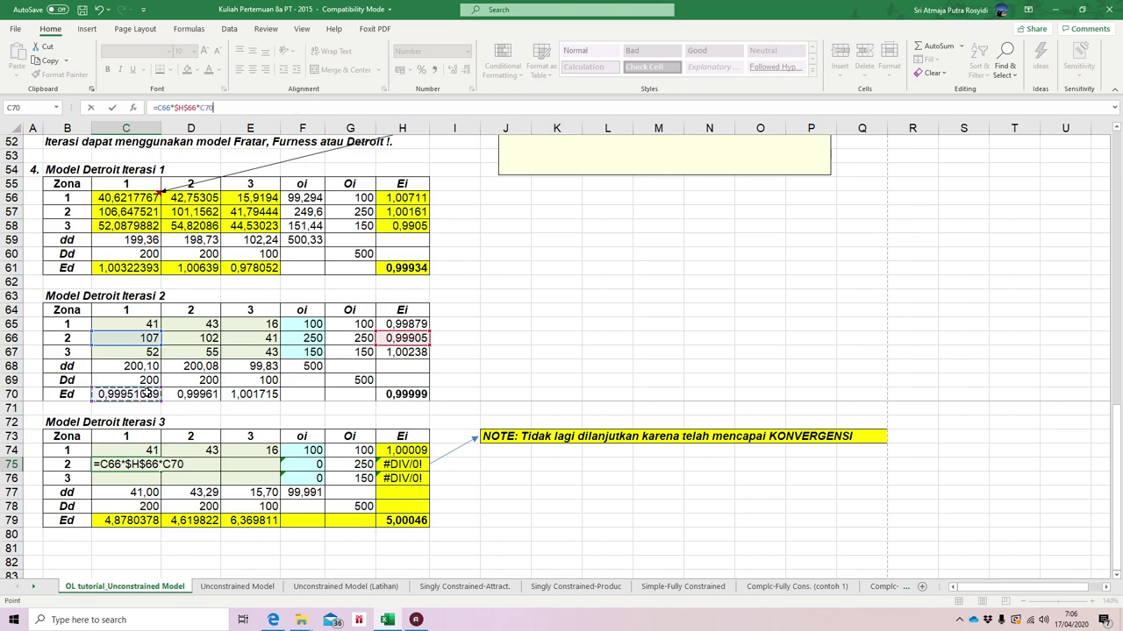
text(/)
click(416, 394)
click(217, 107)
text($H$70)
key(Right)
text($)
key(Return)
click(143, 464)
drag(262, 473, 281, 473)
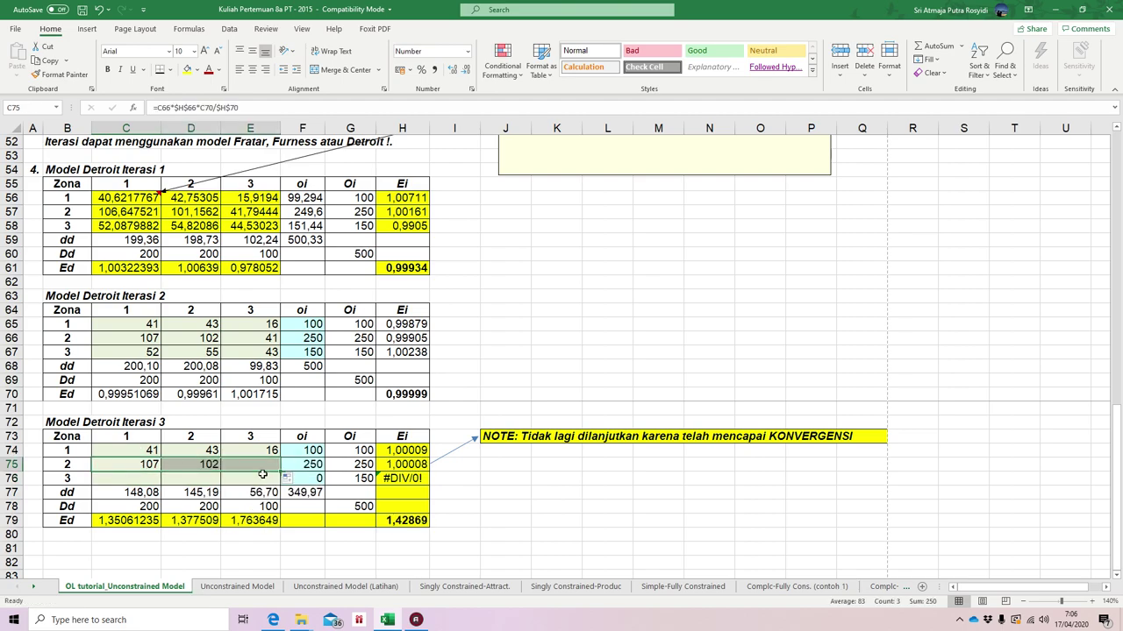
- Begin the zone 3 Detroit iteration 3 formula in C76 as =C67*$H$67, with the Ei reference made absolute
click(148, 478)
text(=)
click(137, 354)
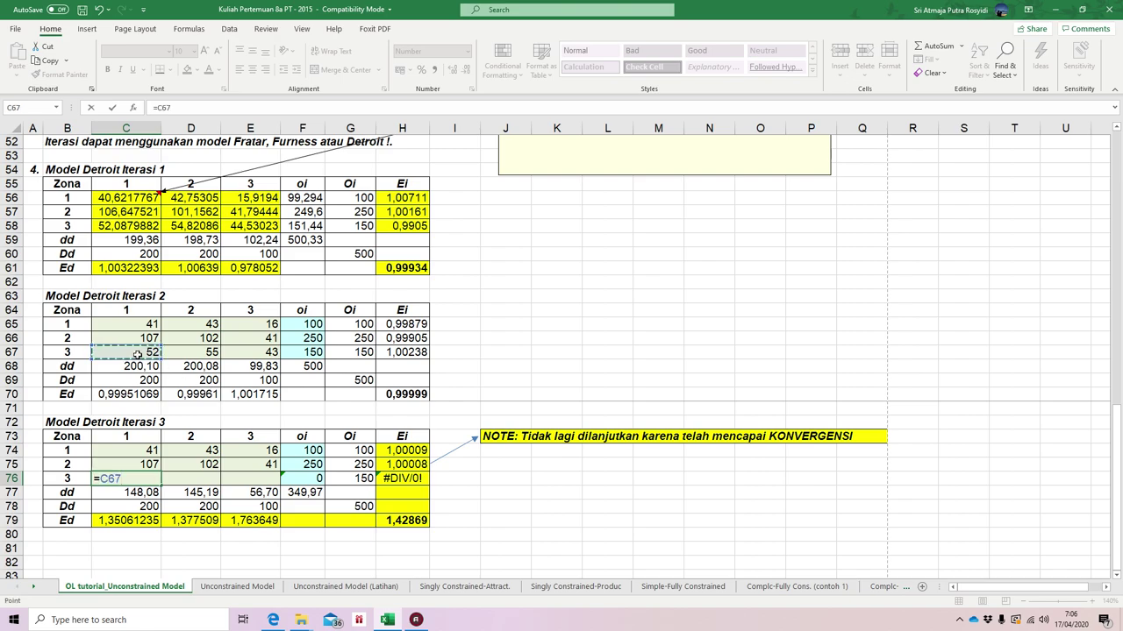
text(*)
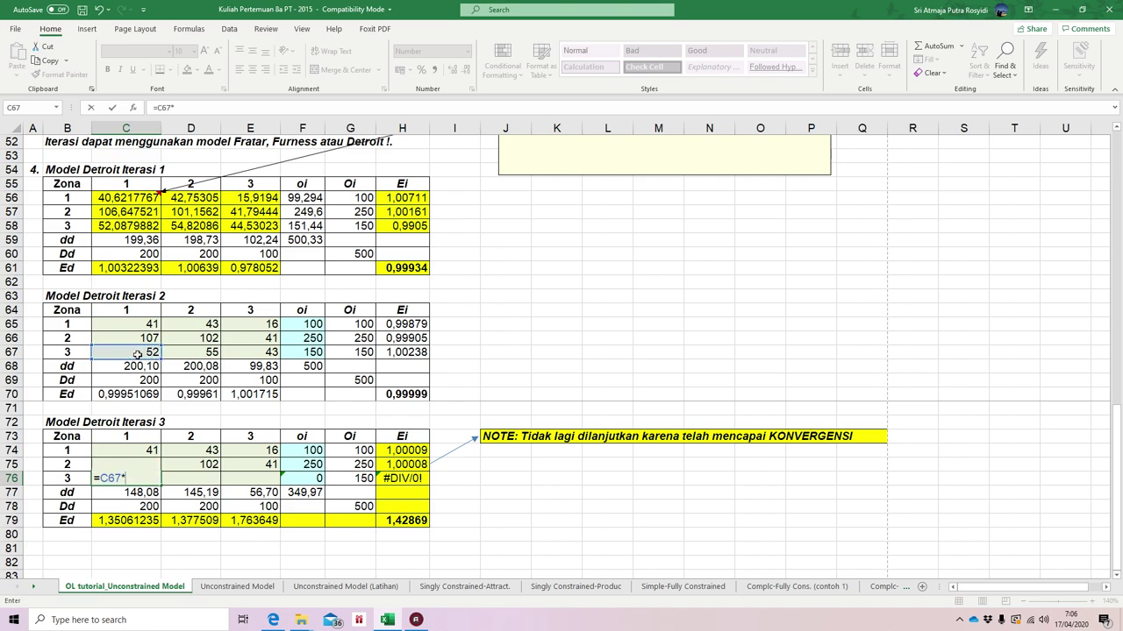
click(393, 354)
click(175, 107)
text($H67)
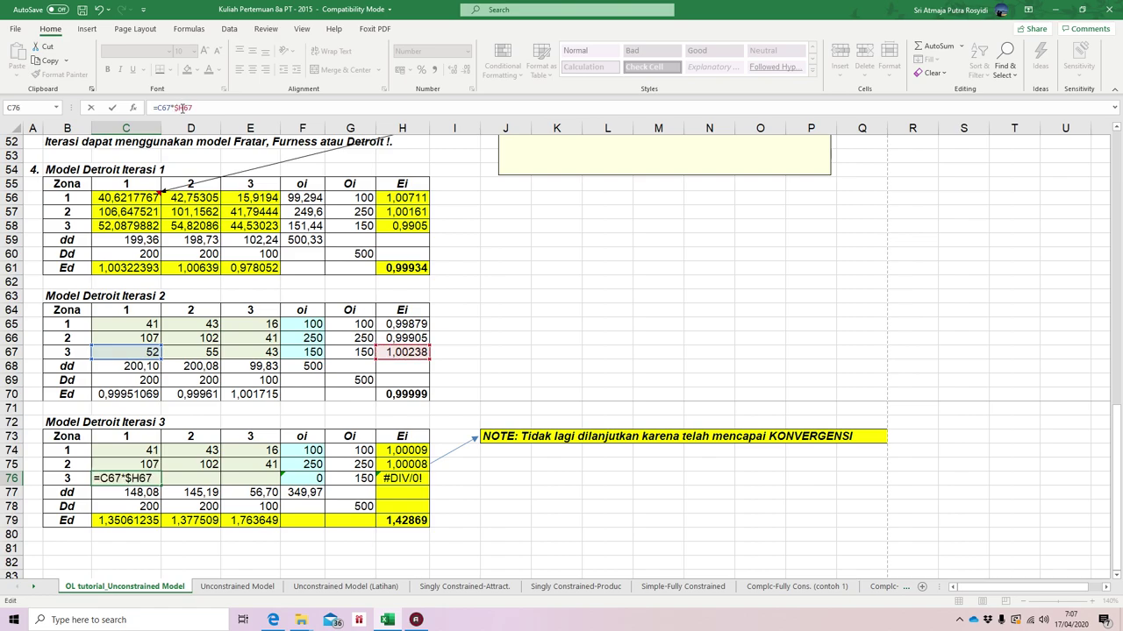
click(182, 107)
text($67*)
- Complete the C76 formula as =C67*$H$67*C70/$H$70 and fill it across to E76
click(134, 394)
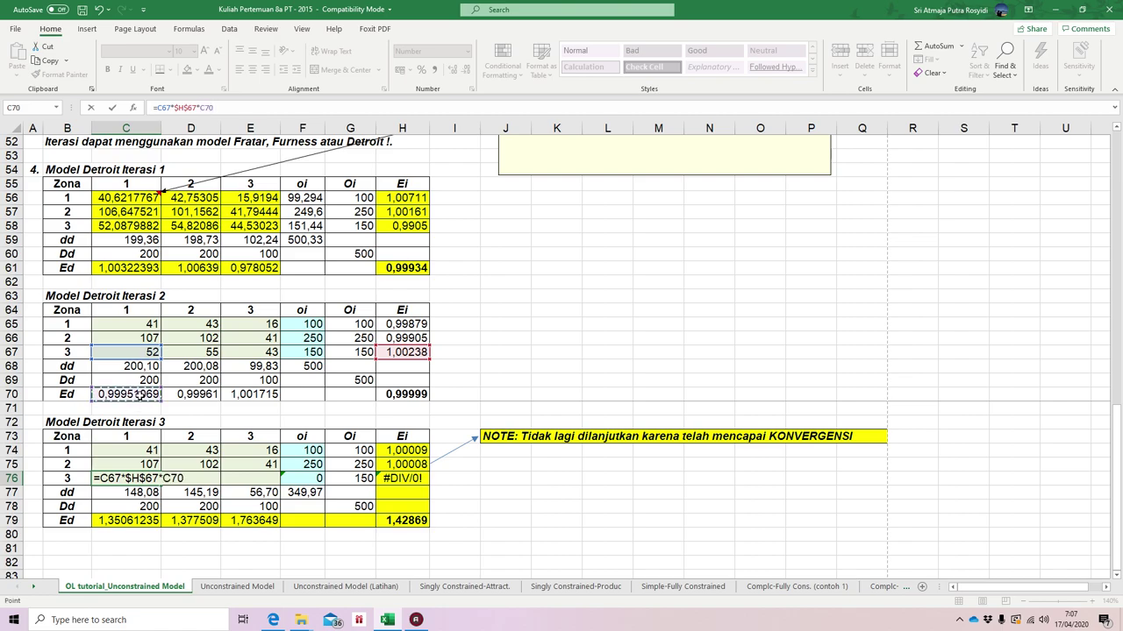
text(/)
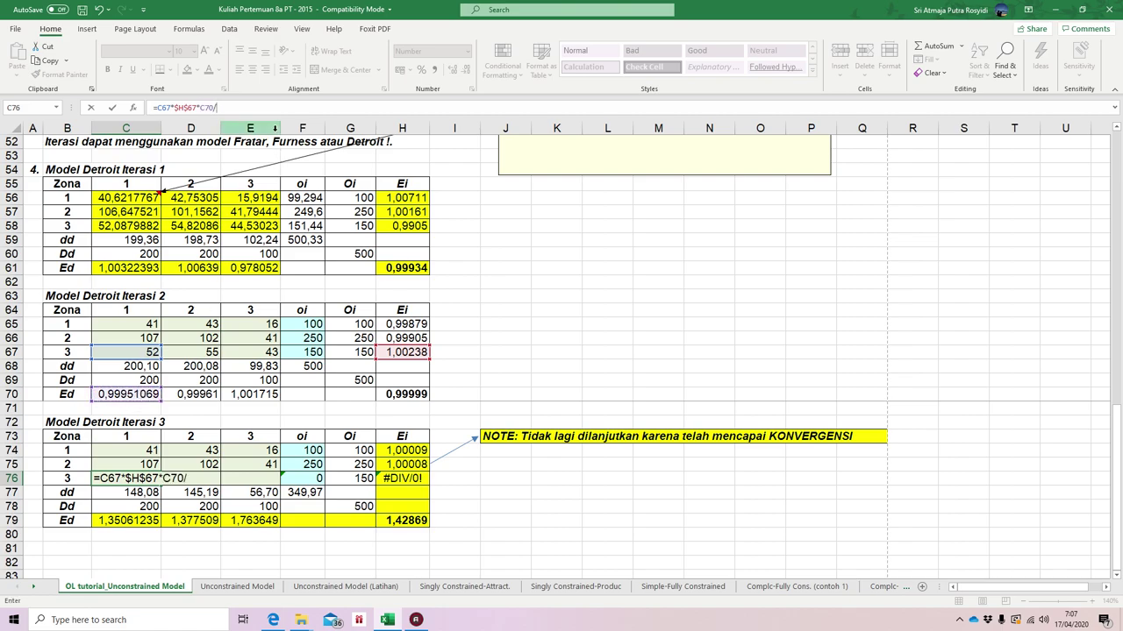
click(402, 394)
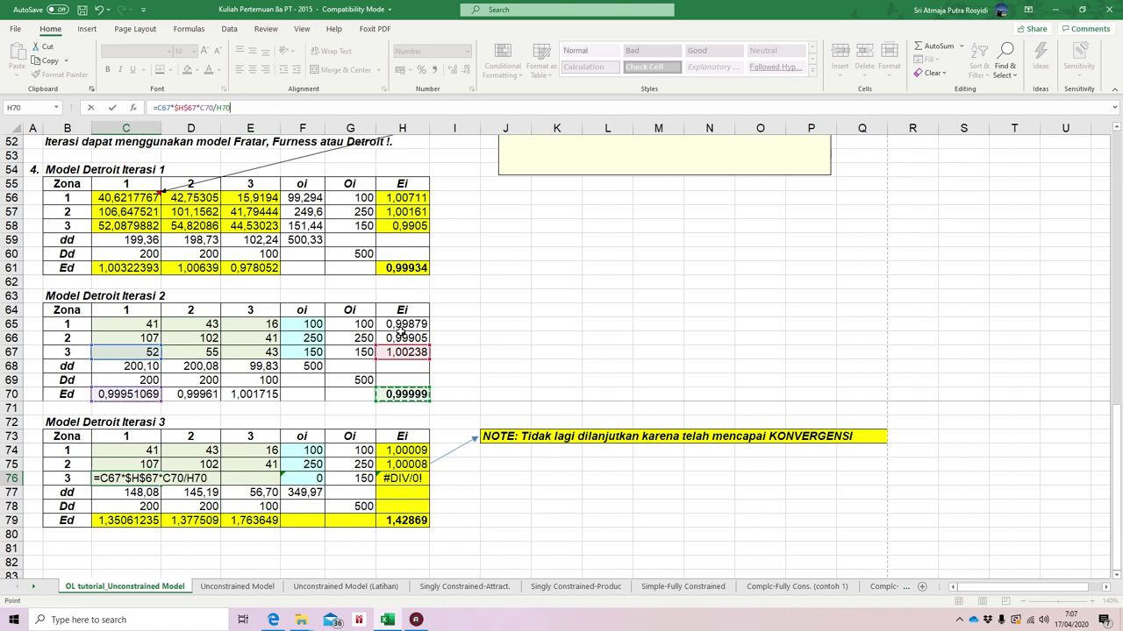
click(218, 107)
text($H$)
key(Return)
click(153, 481)
drag(162, 486, 281, 487)
- Shade the iteration 2 matrix C65:E67 and the iteration 3 matrix C74:E76 yellow
drag(272, 324, 132, 355)
click(185, 72)
drag(123, 452, 235, 478)
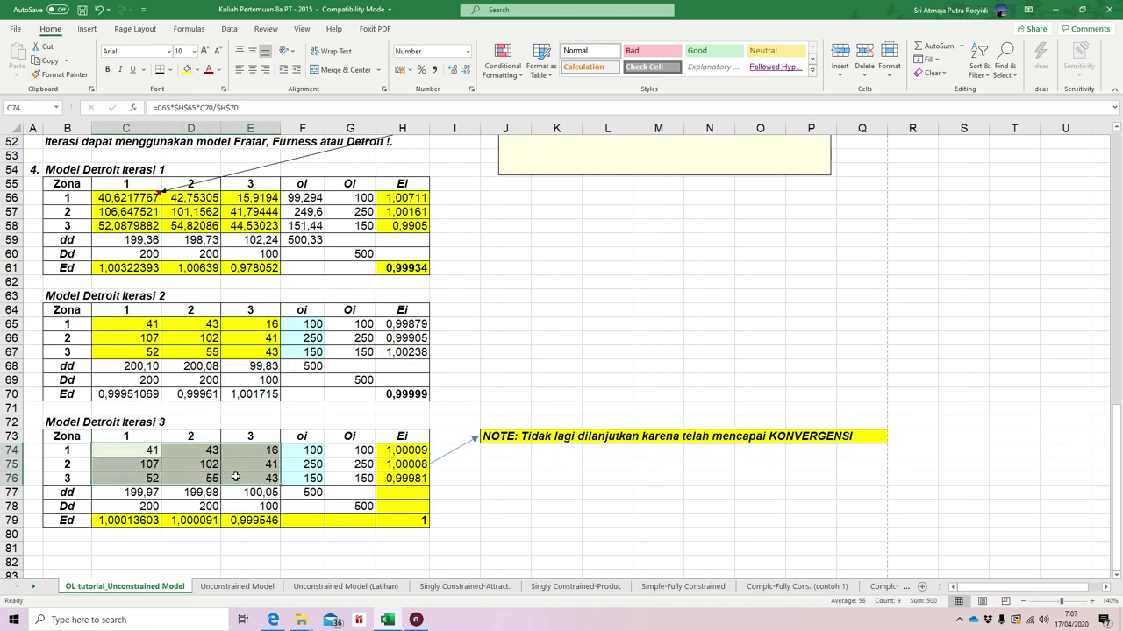
click(188, 71)
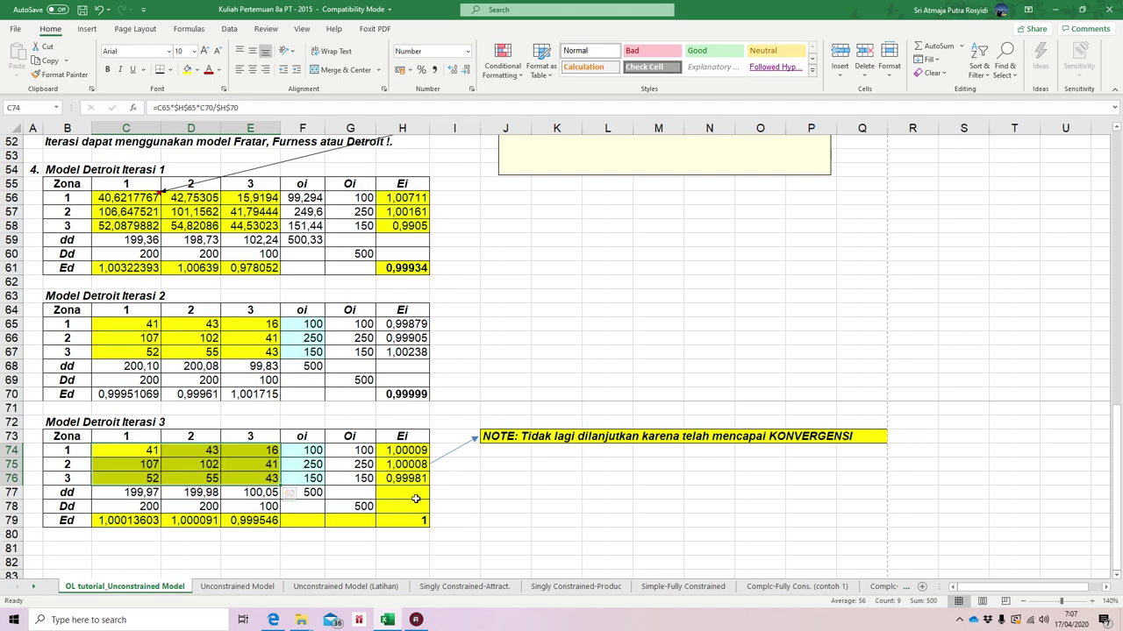
- Review the iteration 3 Ei and Ed factors, and format the dd totals in C77:E77 with no decimal places
drag(417, 450, 419, 478)
drag(250, 520, 126, 520)
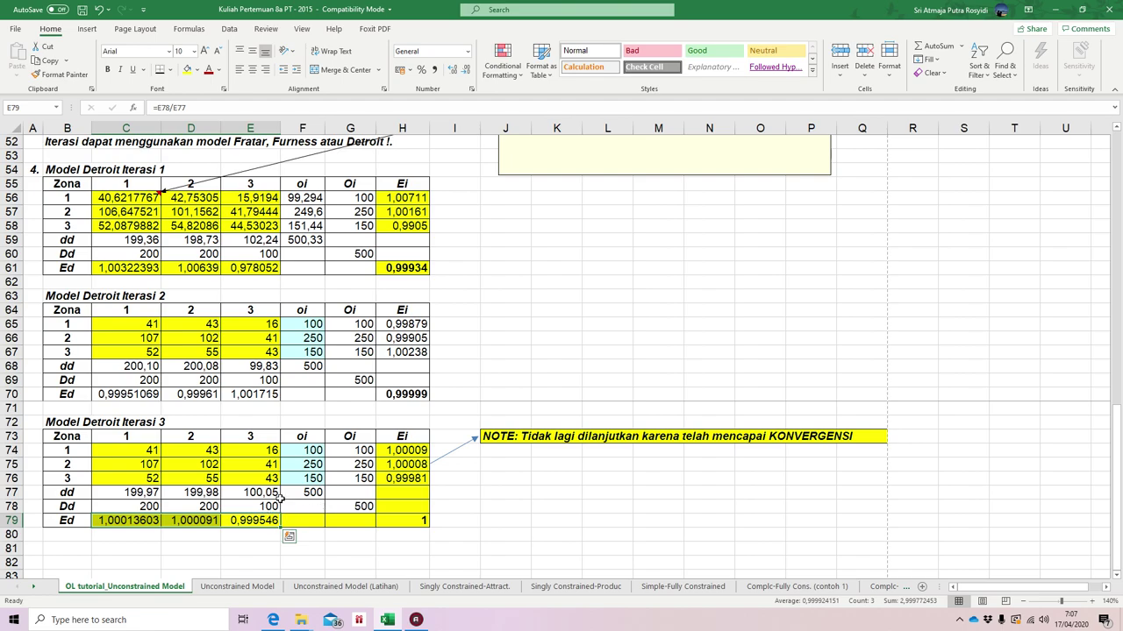
drag(147, 492, 246, 492)
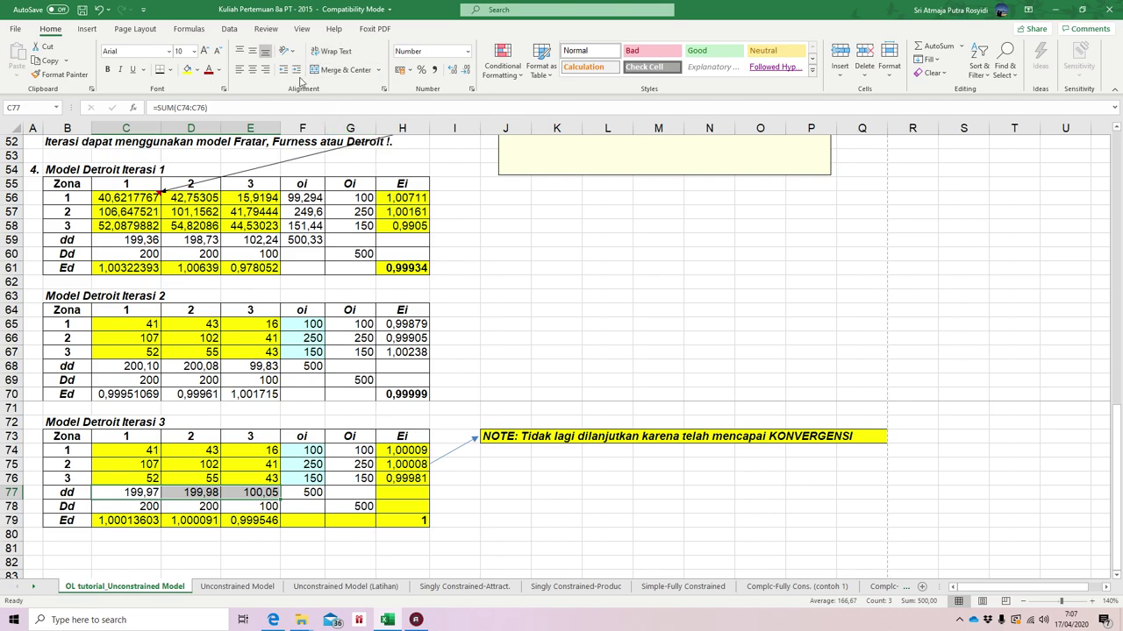
click(453, 70)
click(464, 70)
click(465, 70)
click(464, 70)
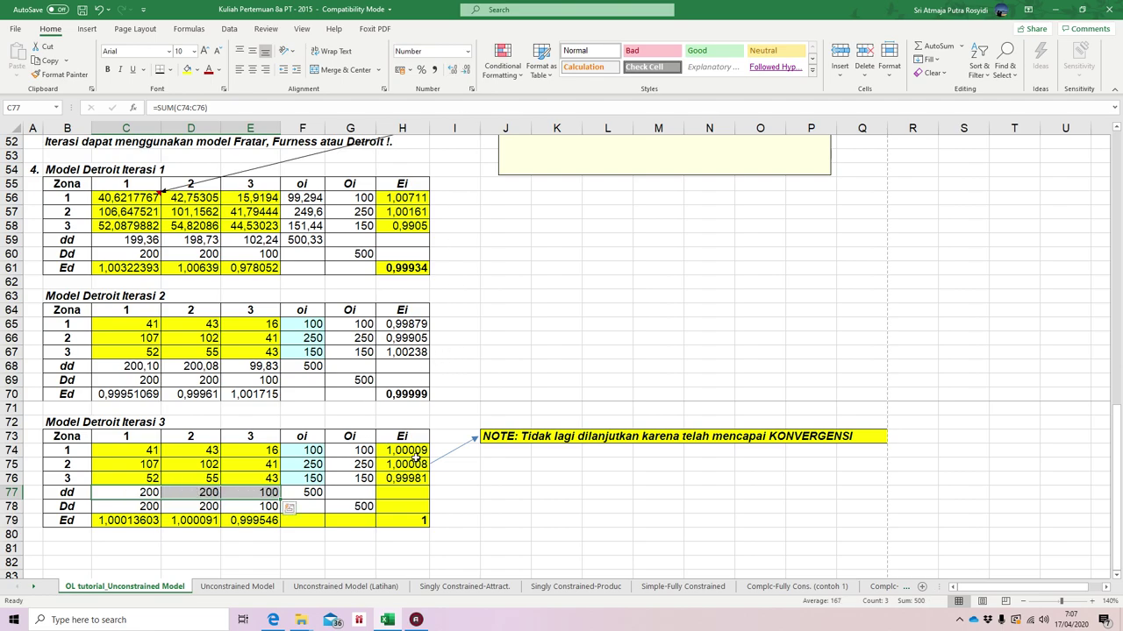
- Select the whole Model Detroit Iterasi 3 block together with its convergence note, range B72:Q80
click(461, 506)
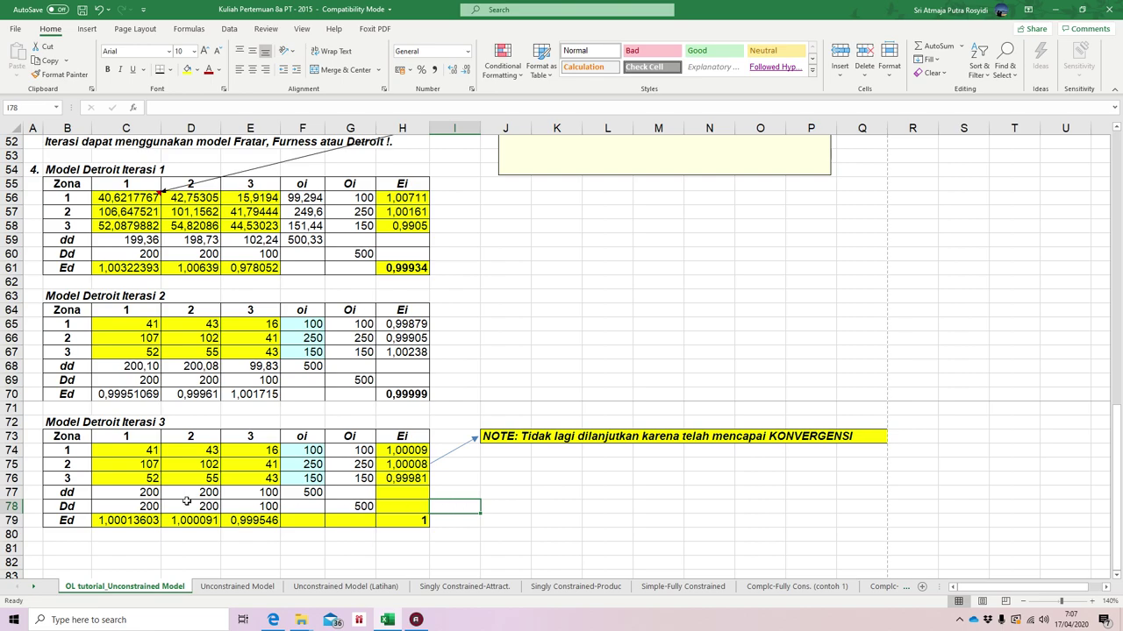
drag(54, 422, 877, 534)
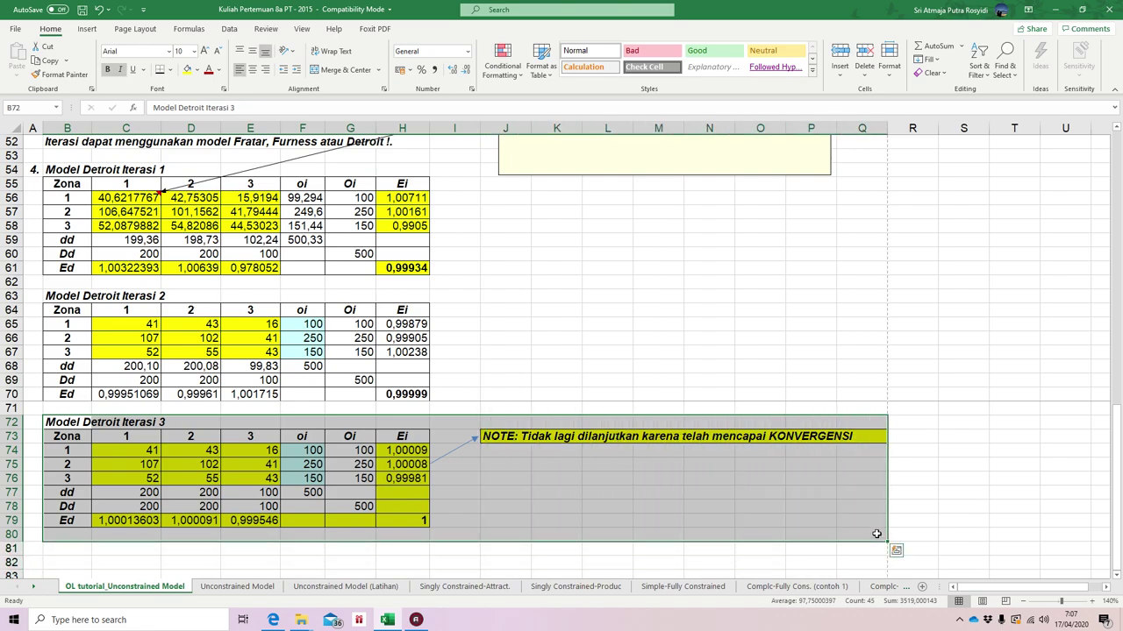